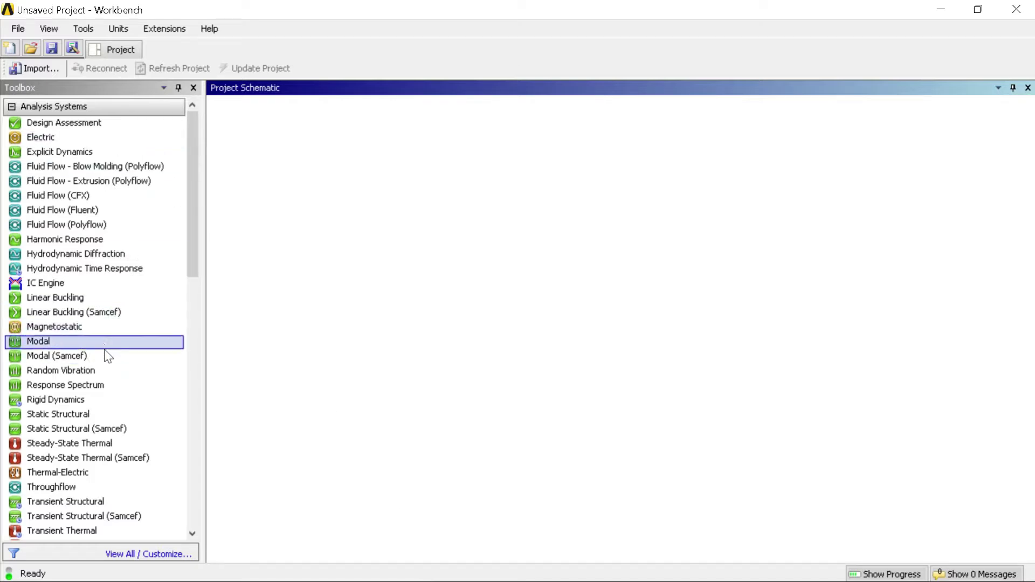
Add a Static Structural analysis system and open its geometry in DesignModeler with millimetre units
double_click(96, 415)
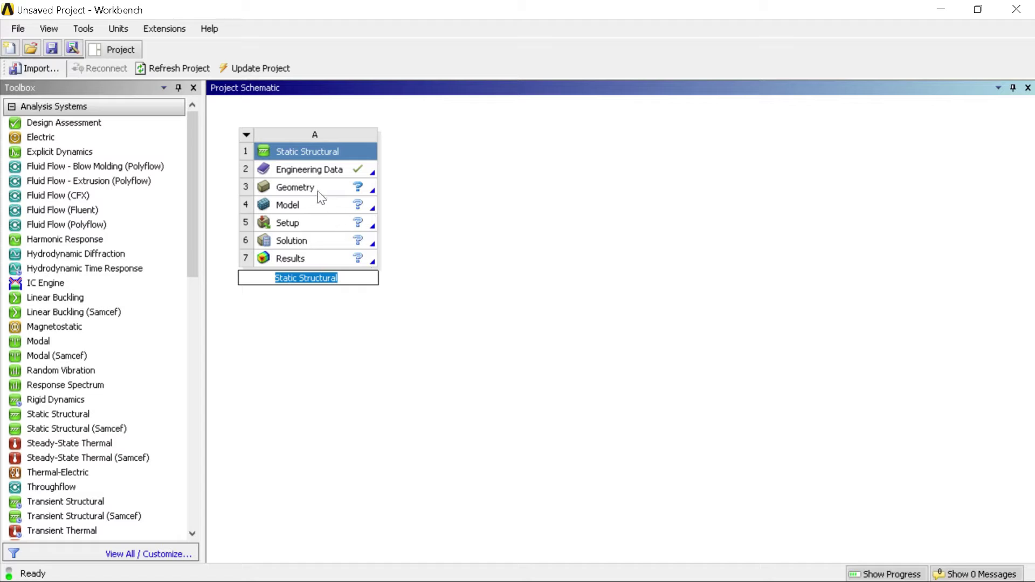
double_click(317, 189)
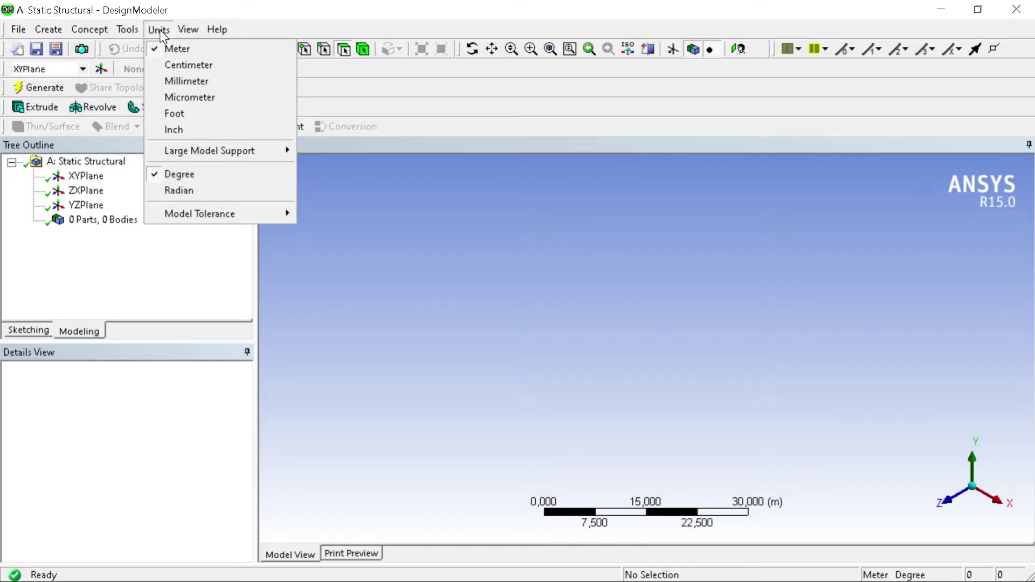
left_click(184, 82)
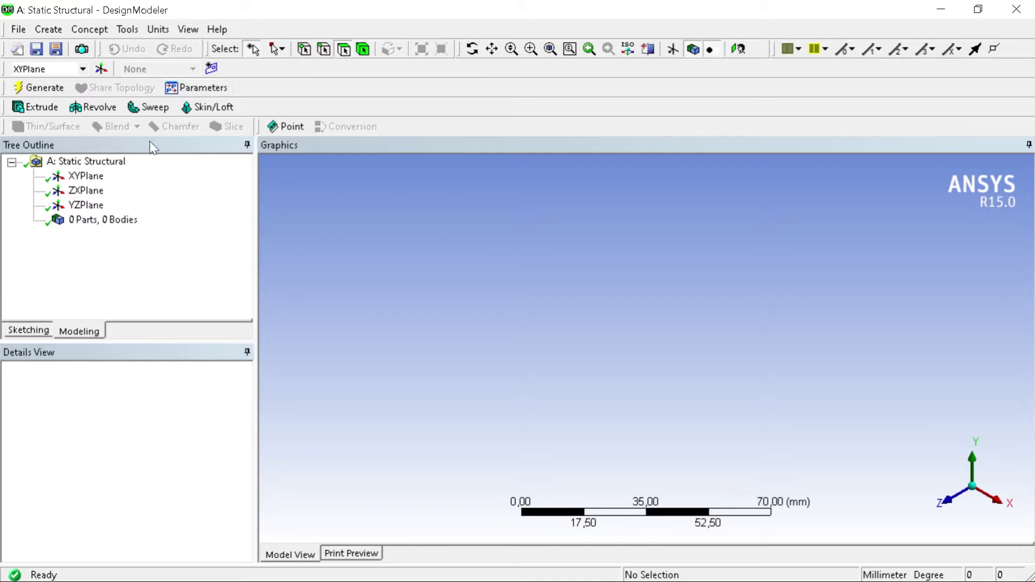
Enter sketching on the XYPlane and enable 2D grid display with snapping
left_click(83, 178)
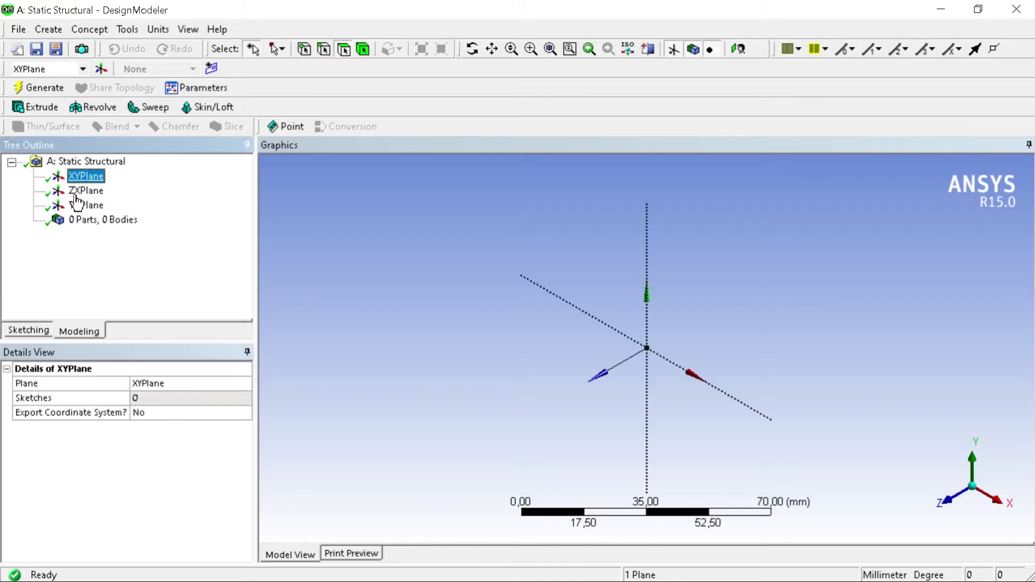
left_click(29, 330)
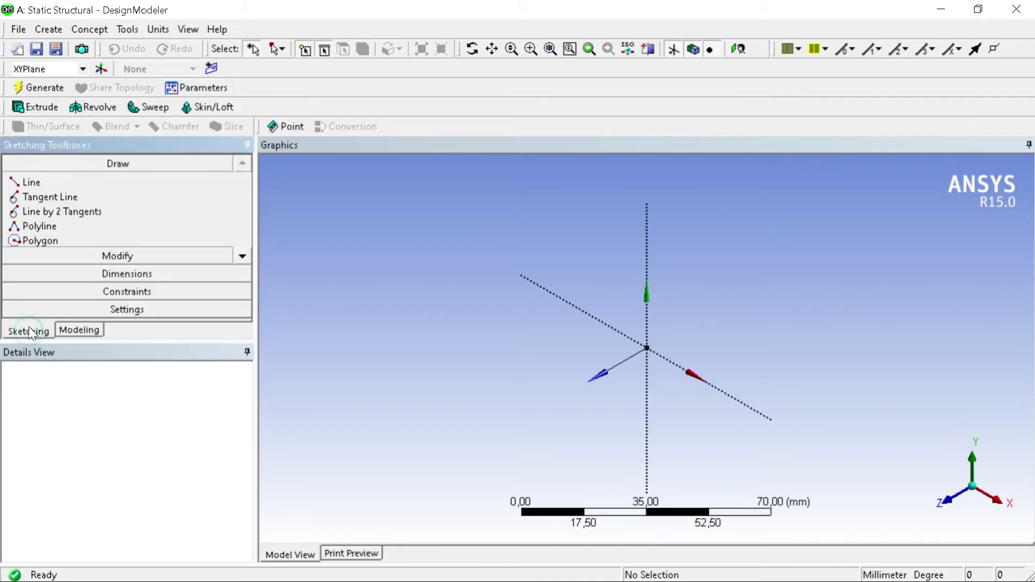
left_click(129, 311)
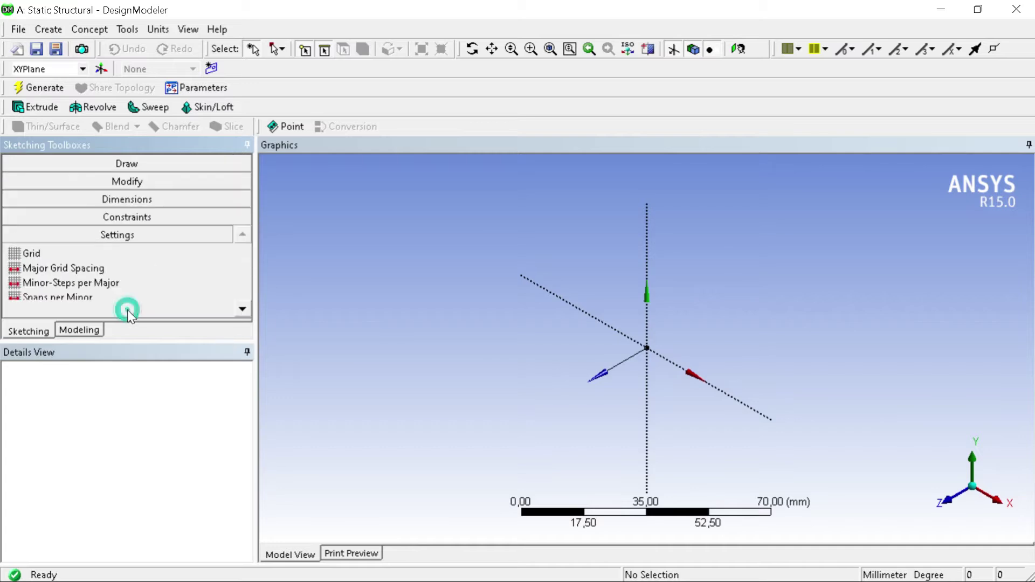
left_click(73, 256)
left_click(201, 253)
left_click(242, 254)
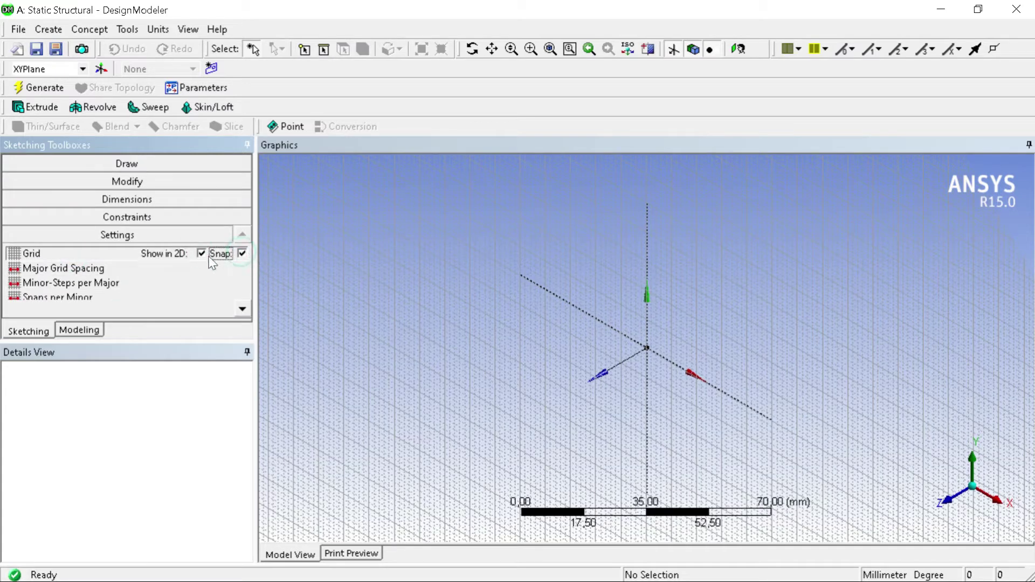
Set the major grid spacing to 5 mm and the minor steps per major to 1
left_click(95, 273)
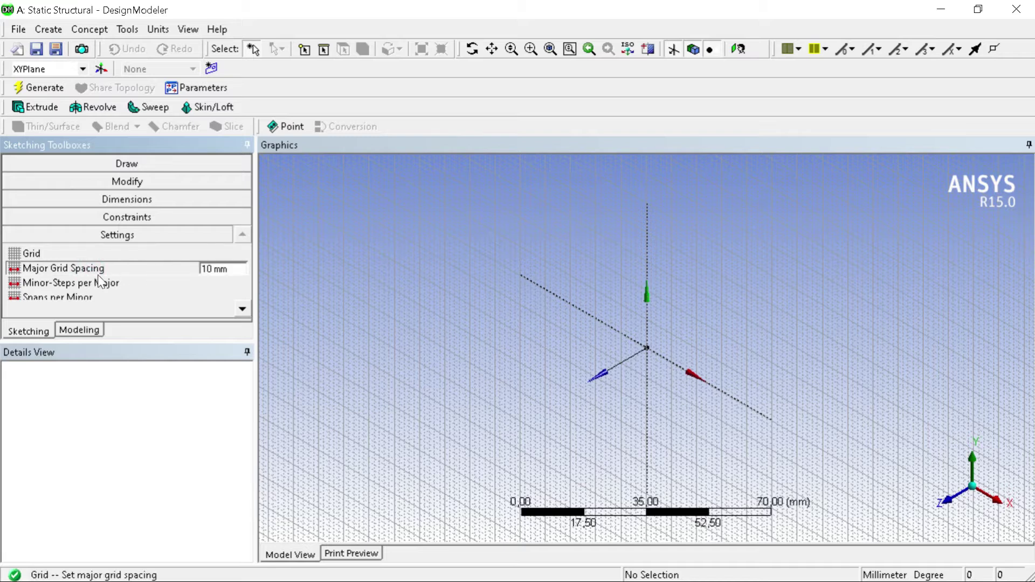
left_click(221, 269)
type("10")
left_click(93, 284)
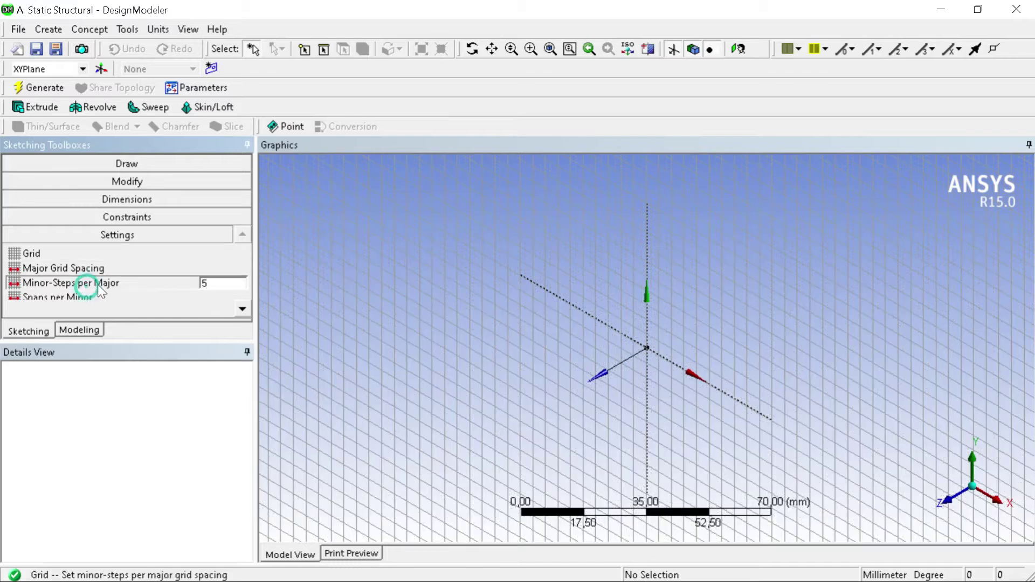
left_click(215, 283)
key("BackSpace")
type("1")
Sketch a closed L-shaped polyline through (5, 0), (5, 5), (20, 5), (20, 30), (25, 30) and (25, 0) mm
left_click(740, 50)
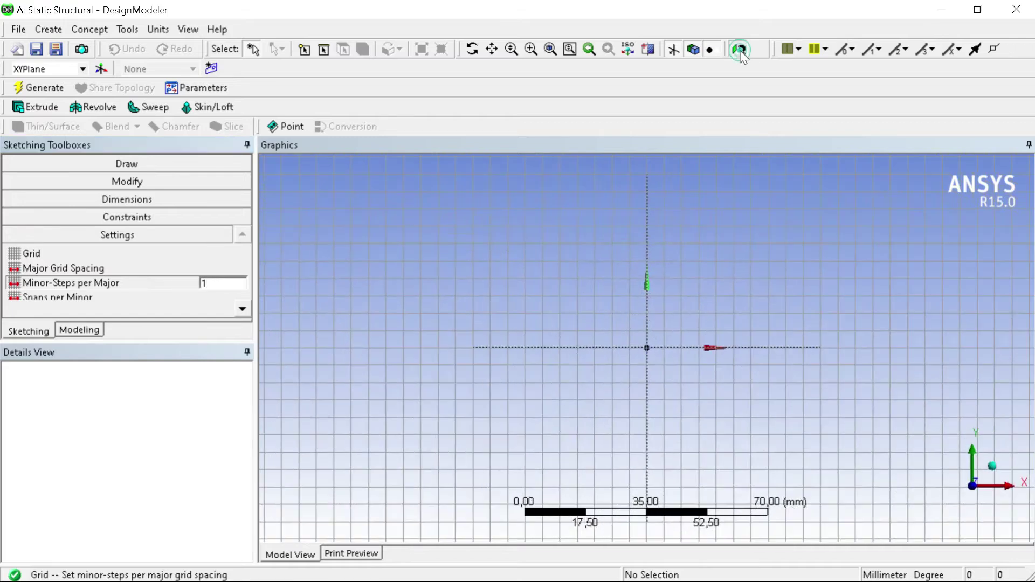
scroll(405, 311, "up", 2)
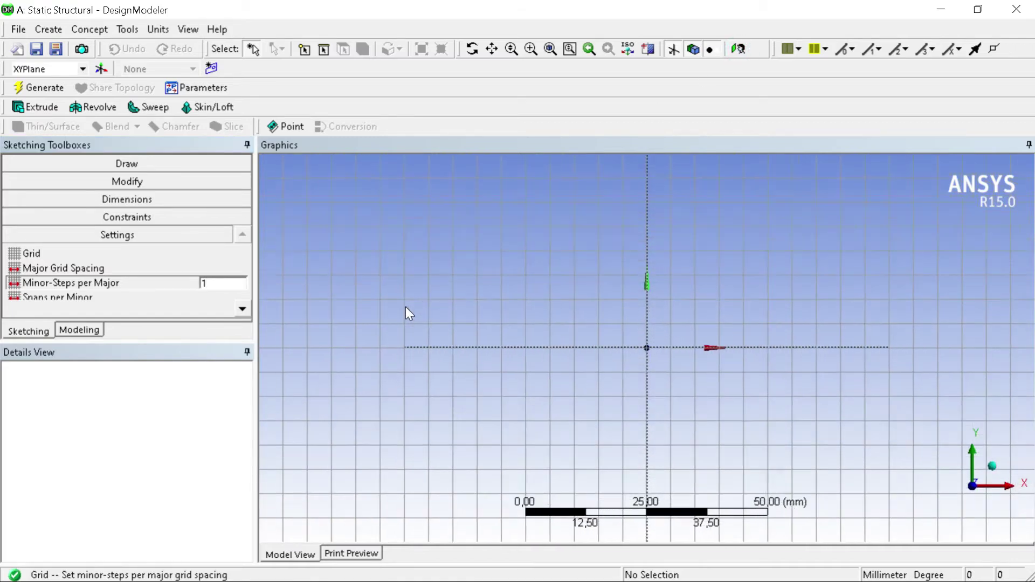
left_click(142, 164)
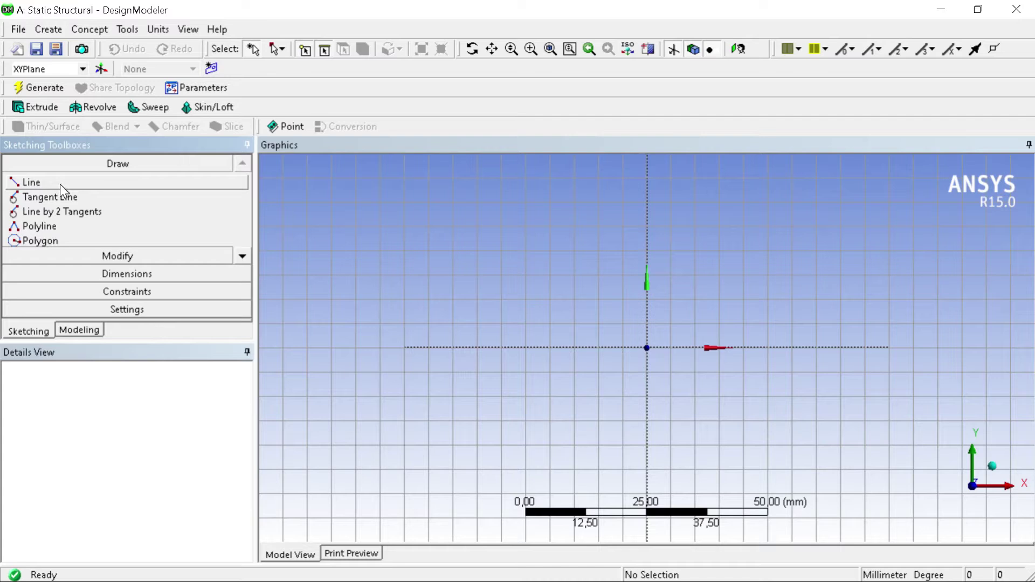
left_click(46, 227)
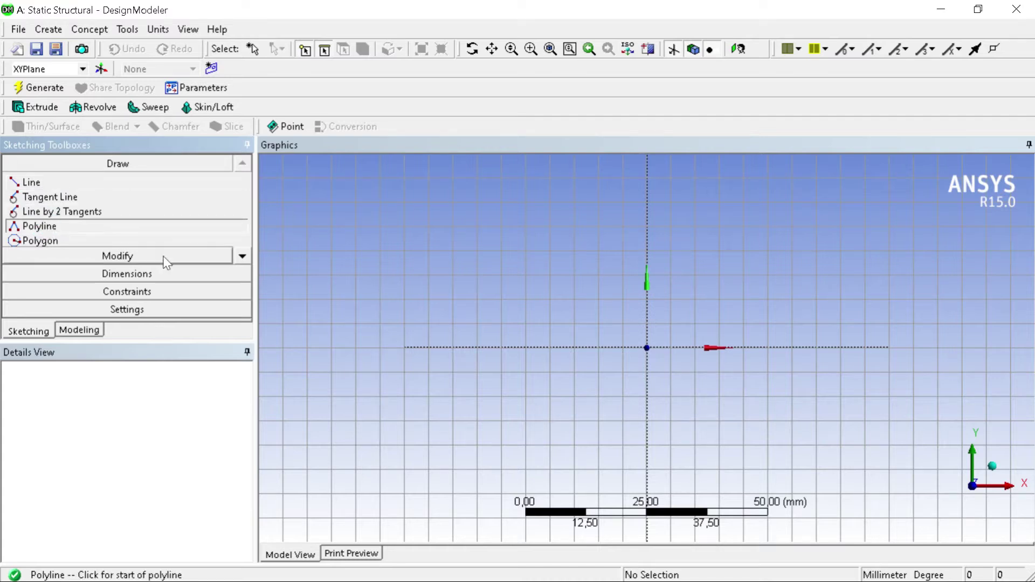
scroll(697, 320, "up", 2)
scroll(696, 319, "down", 1)
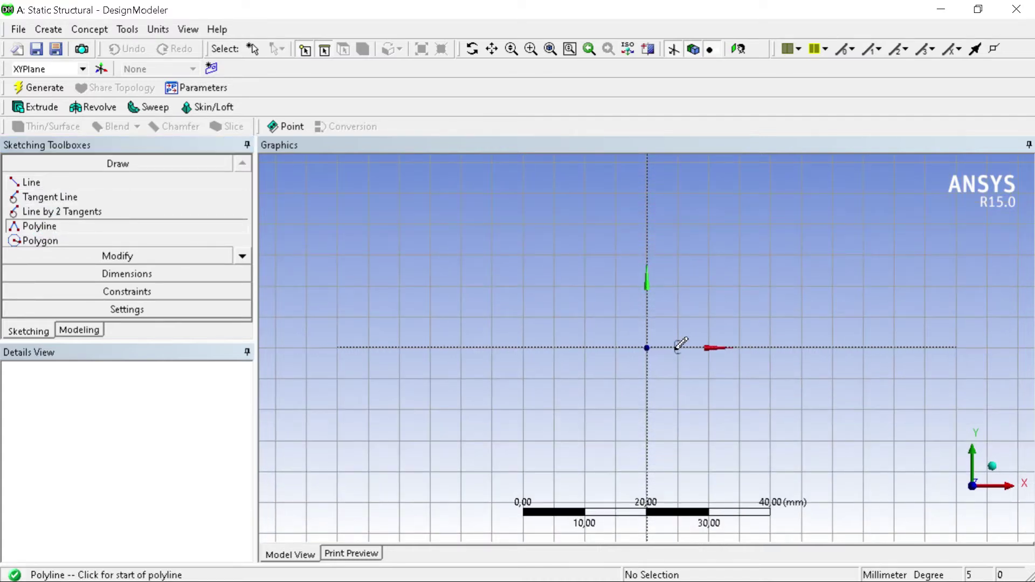
left_click(678, 347)
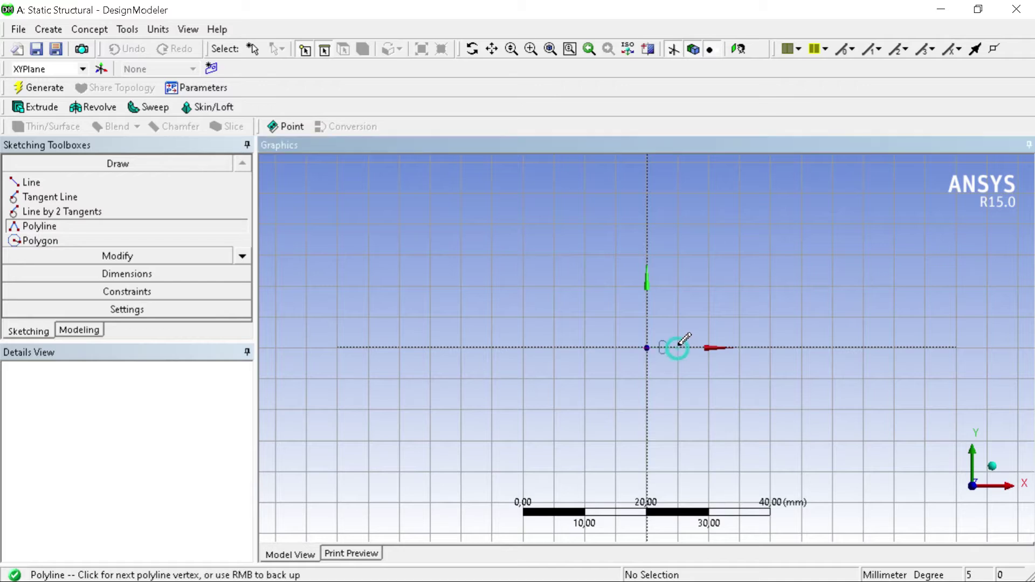
left_click(678, 317)
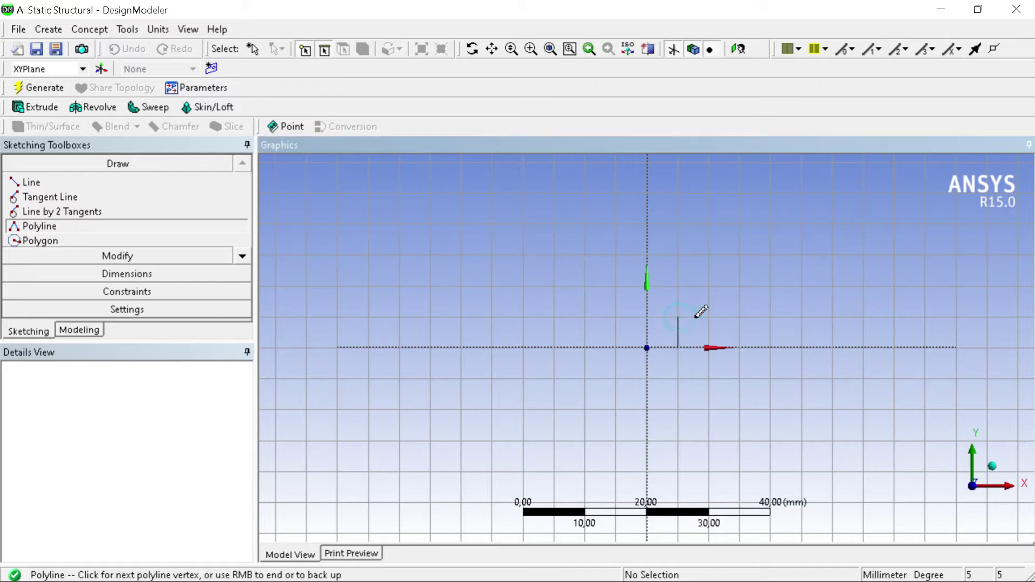
left_click(775, 314)
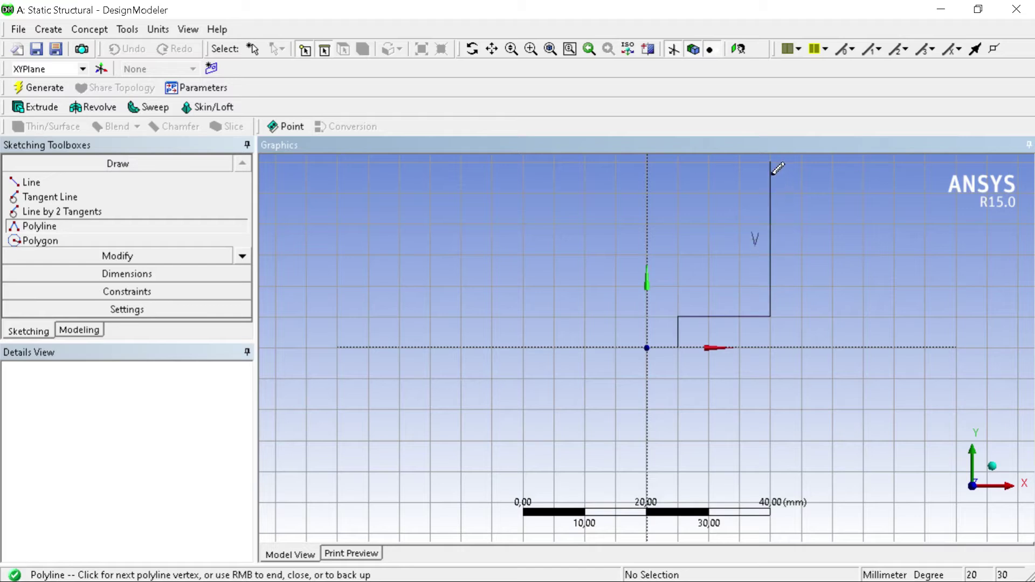
left_click(789, 157)
left_click(802, 161)
left_click(803, 347)
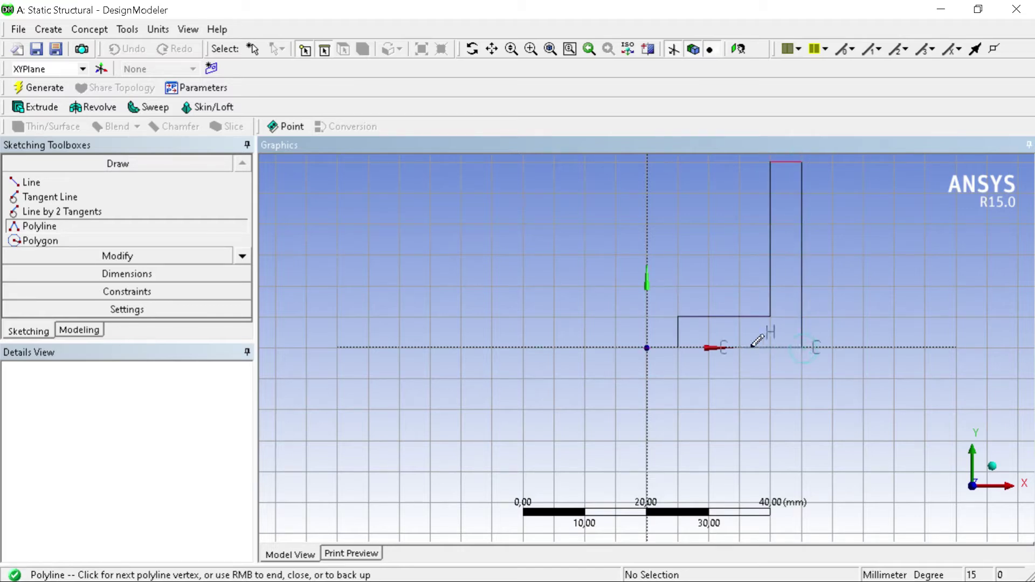
left_click(679, 347)
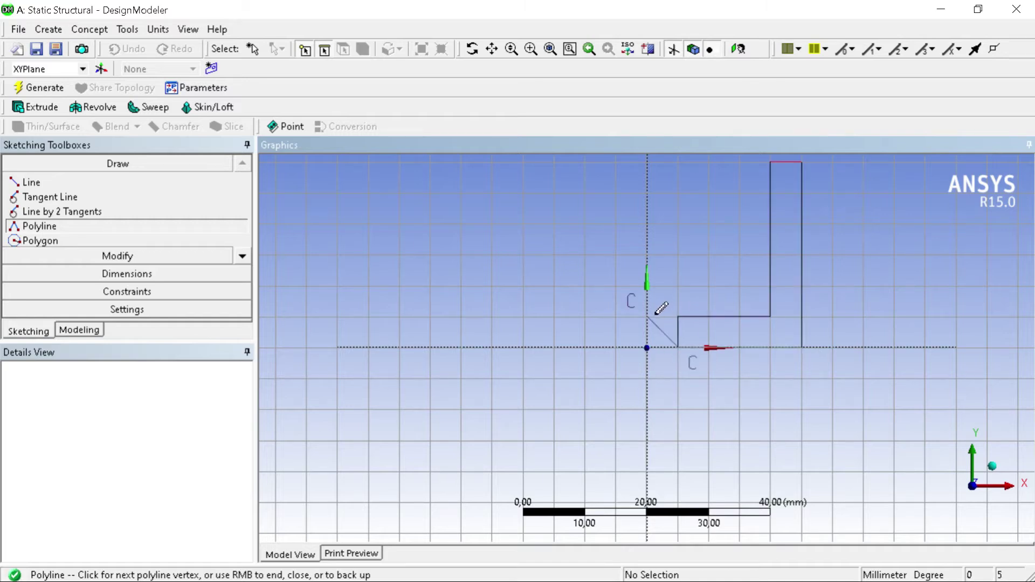
right_click(668, 330)
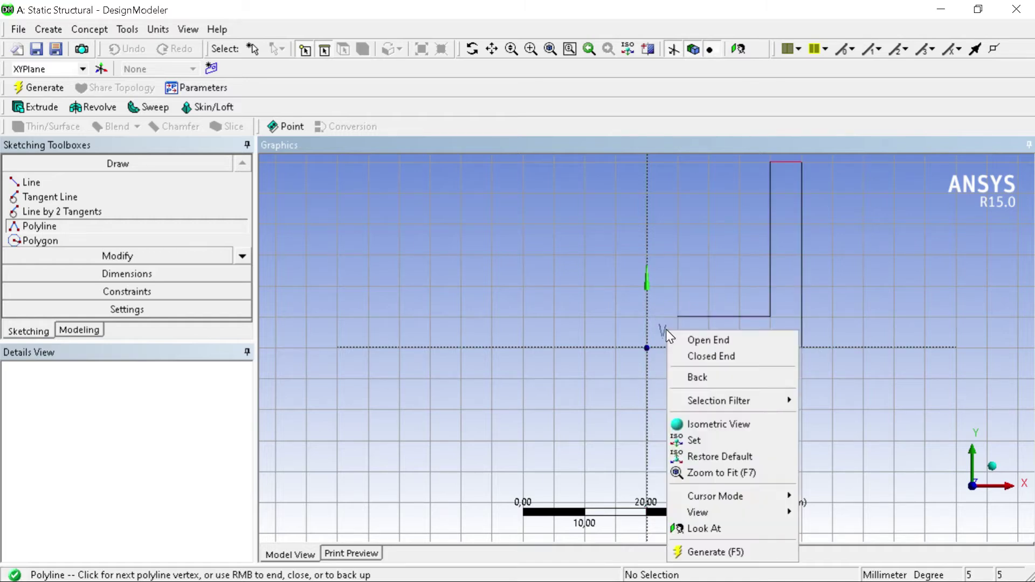
left_click(711, 356)
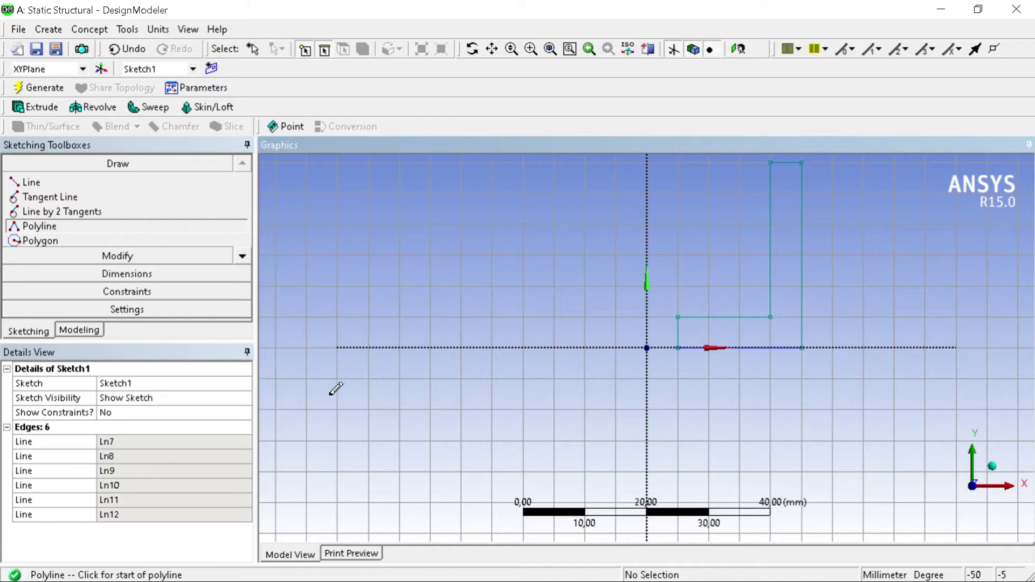
Dimension the profile's bottom edge horizontally below the sketch and set its length to 50 mm
left_click(161, 274)
left_click(751, 347)
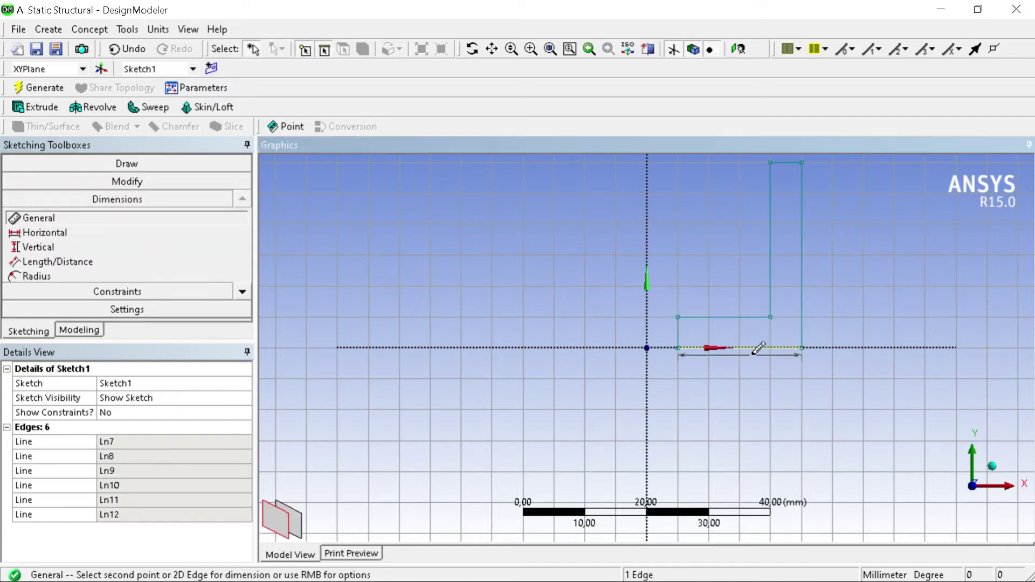
left_click(749, 387)
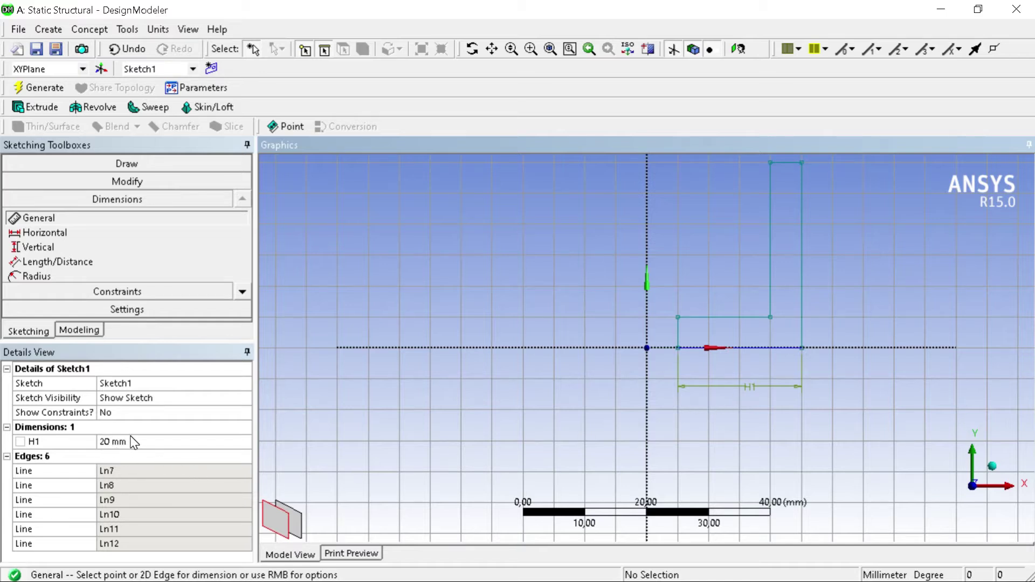
left_click(115, 442)
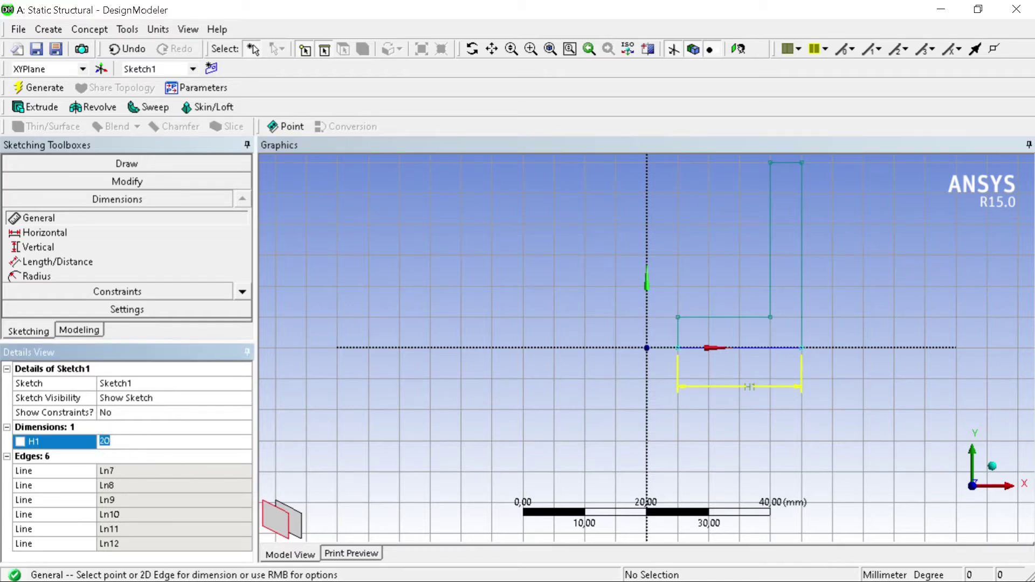
type("50")
key("Return")
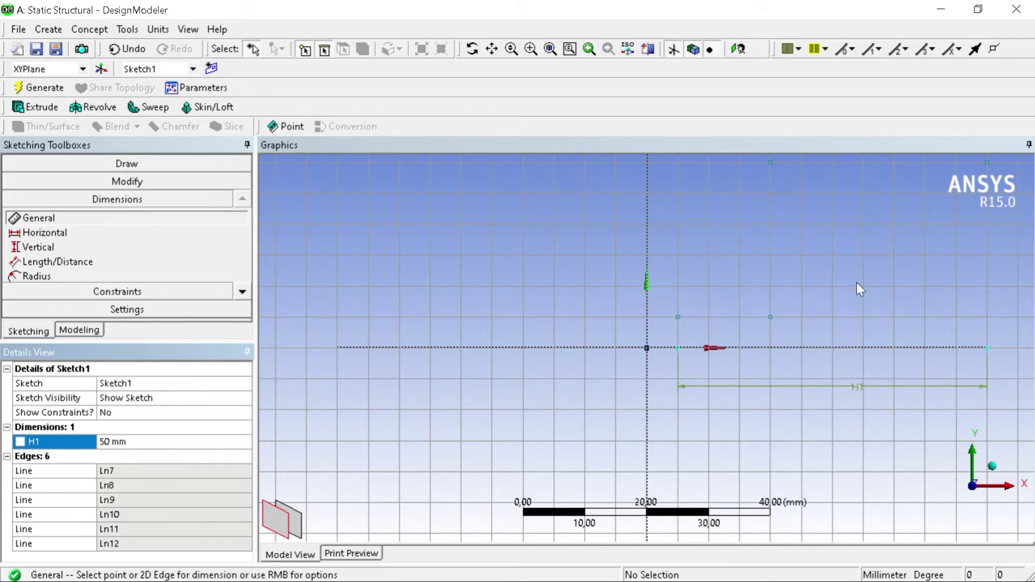
Dimension the full height of the profile's right edge and set it to 70 mm
scroll(956, 314, "down", 2)
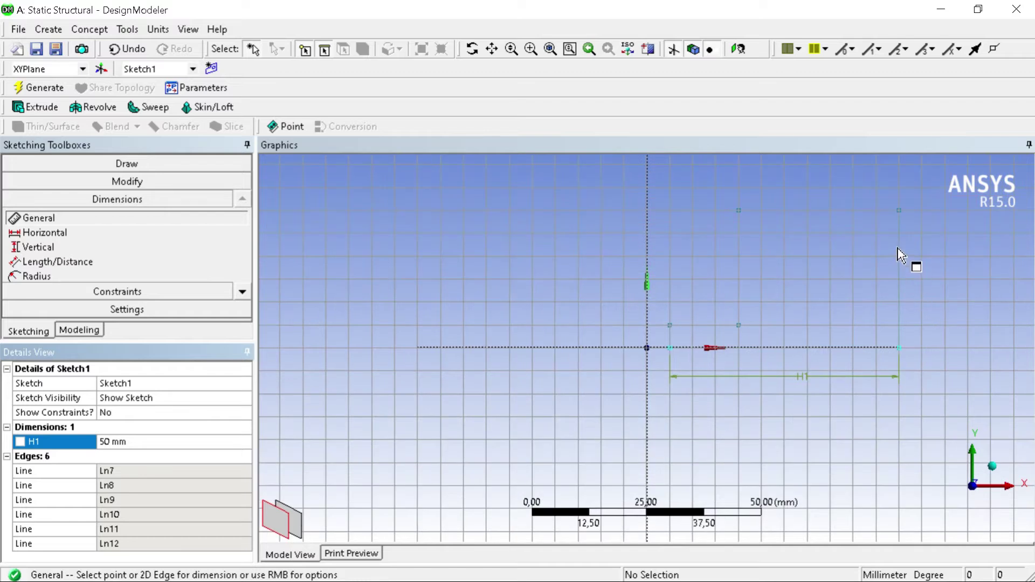
left_click(899, 250)
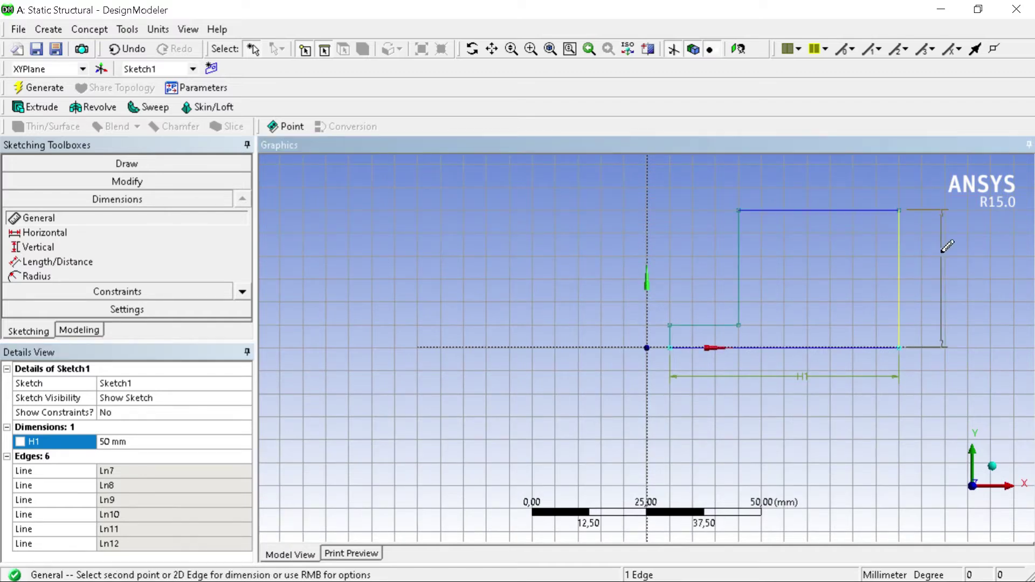
left_click(942, 254)
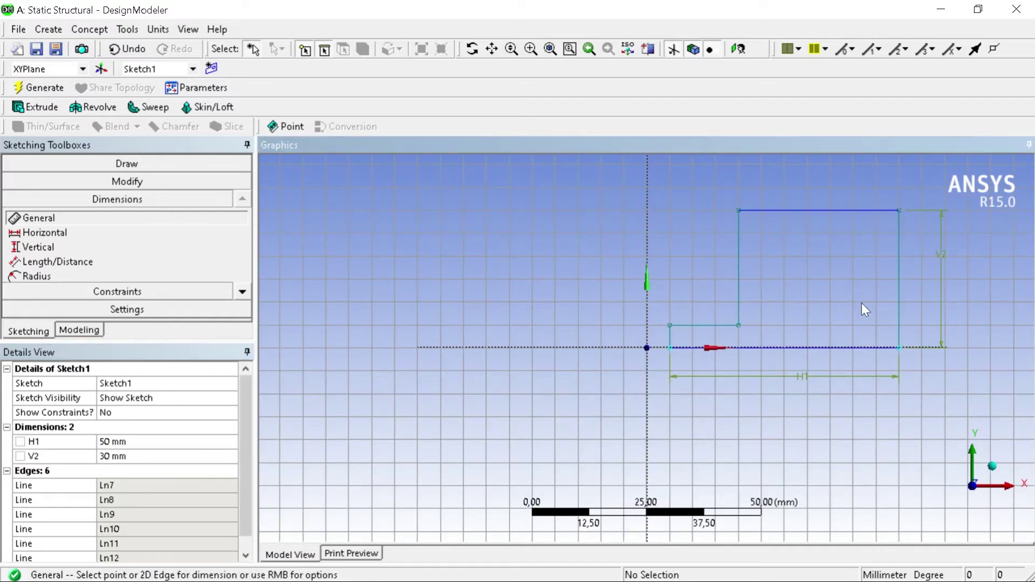
left_click(115, 456)
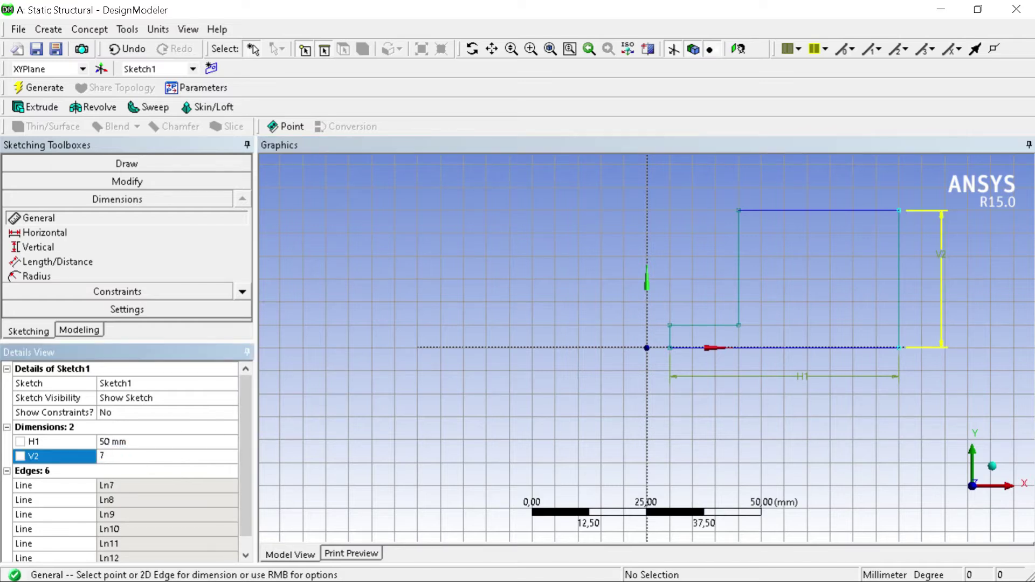
key("Return")
Dimension the short left edge between its two end points and set its height to 10 mm
scroll(665, 347, "down", 2)
left_click(659, 347)
left_click(659, 334)
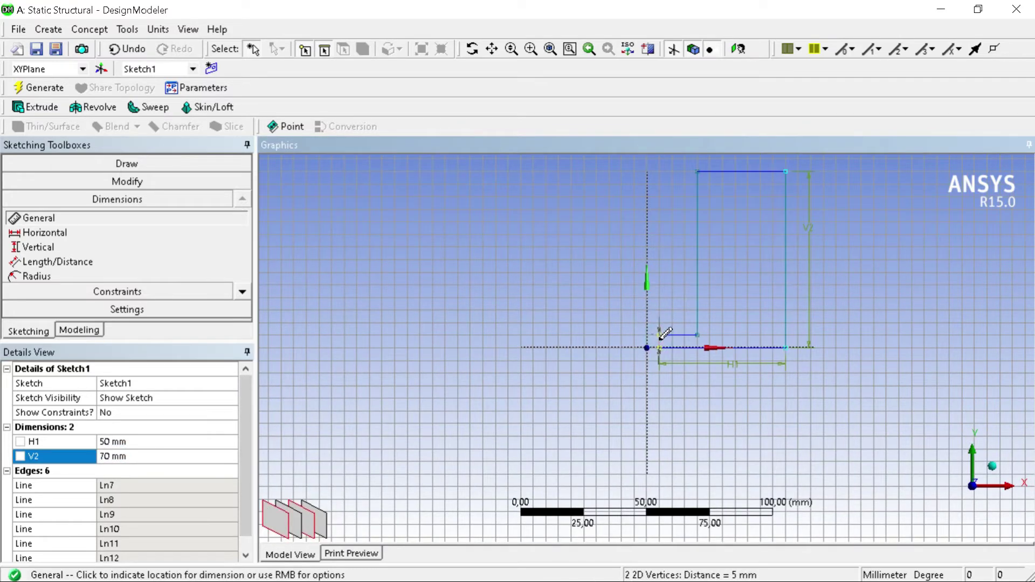
left_click(574, 338)
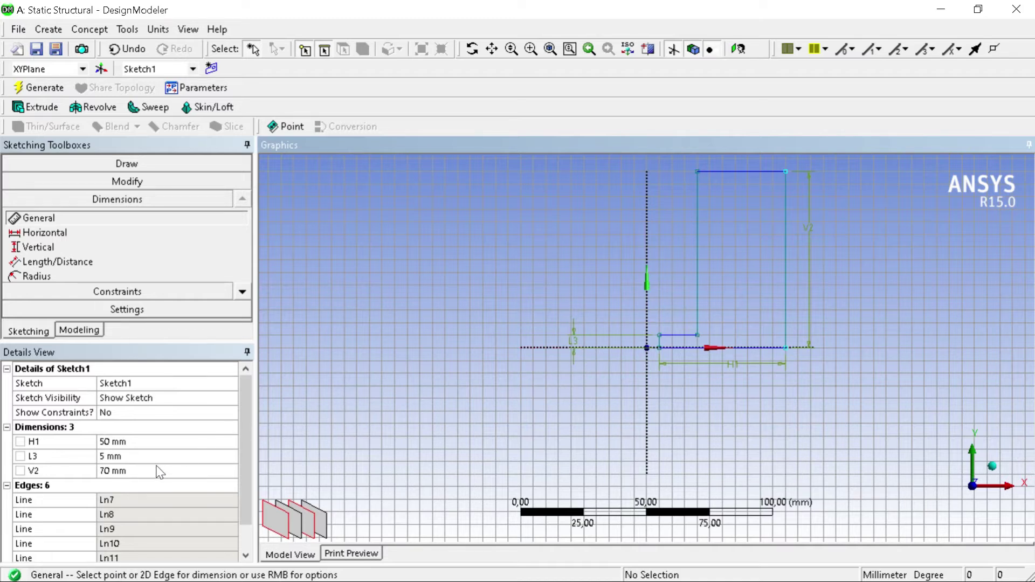
left_click(121, 456)
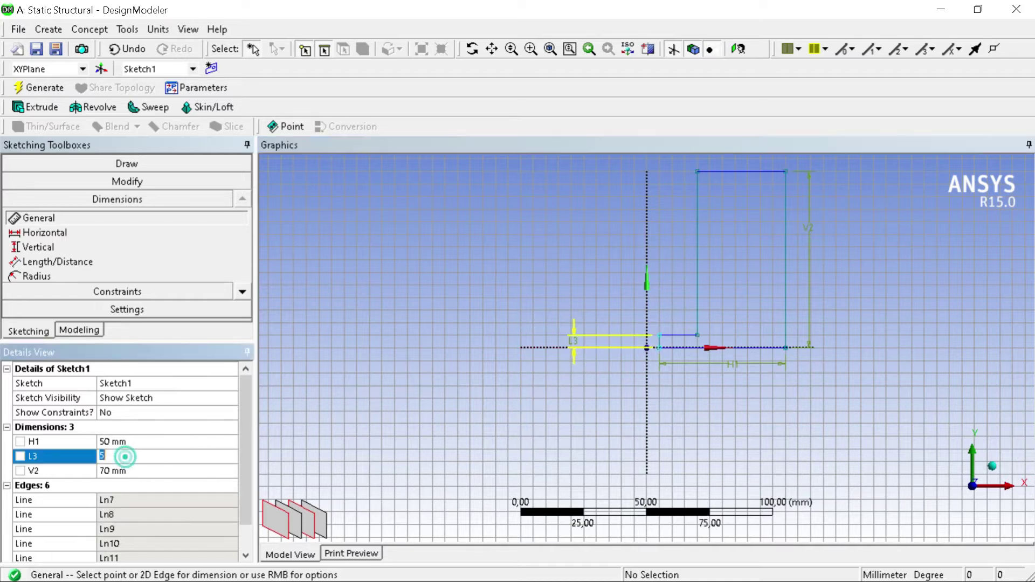
key("Return")
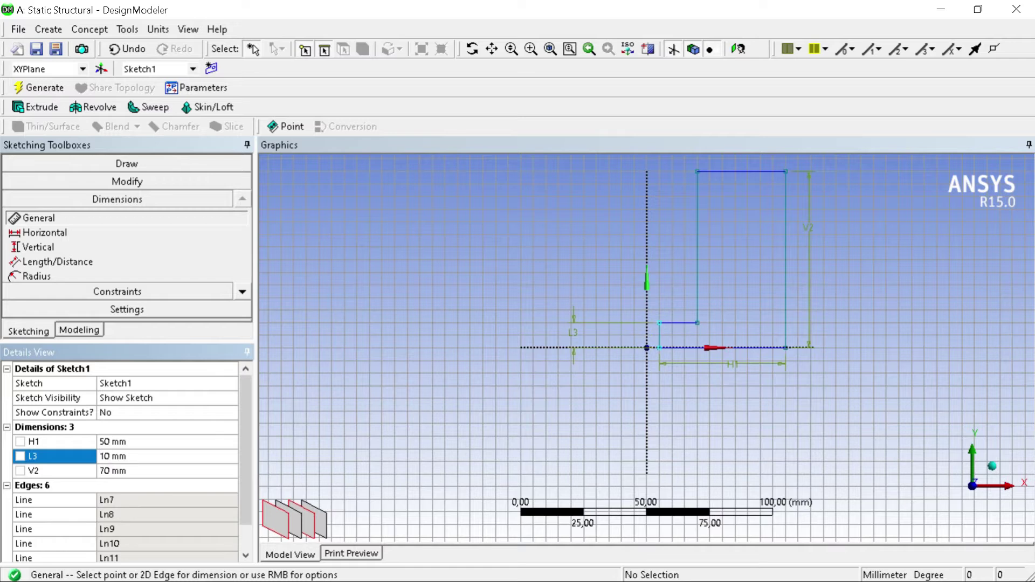
Dimension the profile's top edge horizontally above the sketch, set its width to 10 mm, and regenerate the model
left_click(720, 199)
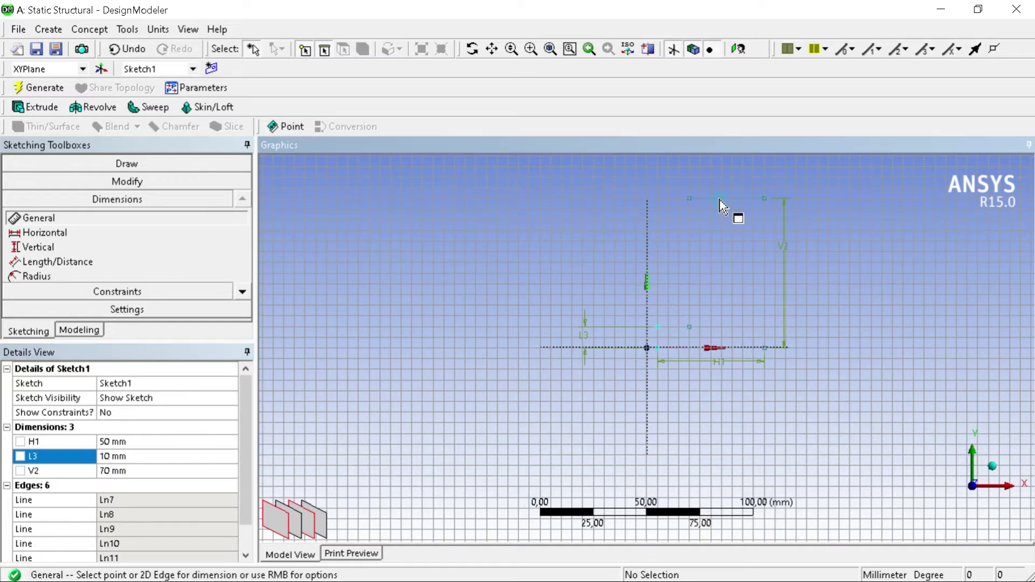
left_click(727, 180)
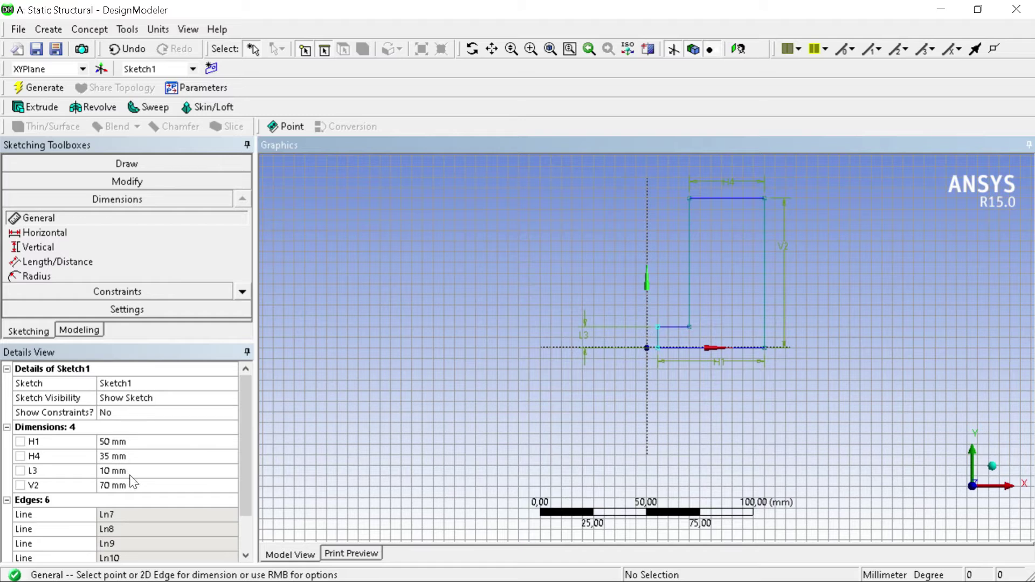
scroll(128, 477, "down", 1)
left_click(104, 412)
type("10")
key("Return")
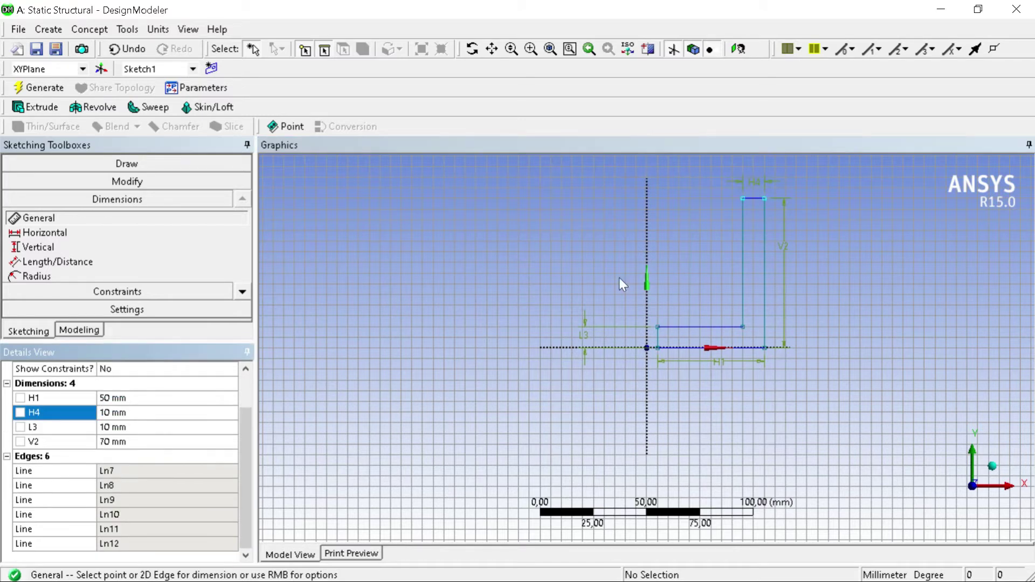
left_click(44, 88)
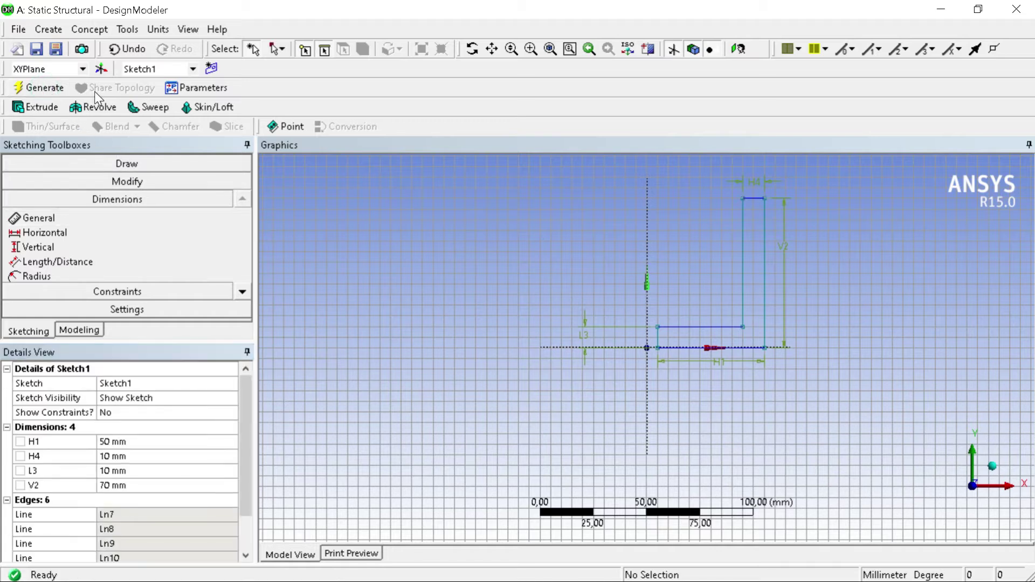
Extrude the L-shaped sketch to a depth of 60 mm with Add Material and show the solid in isometric view
left_click(44, 111)
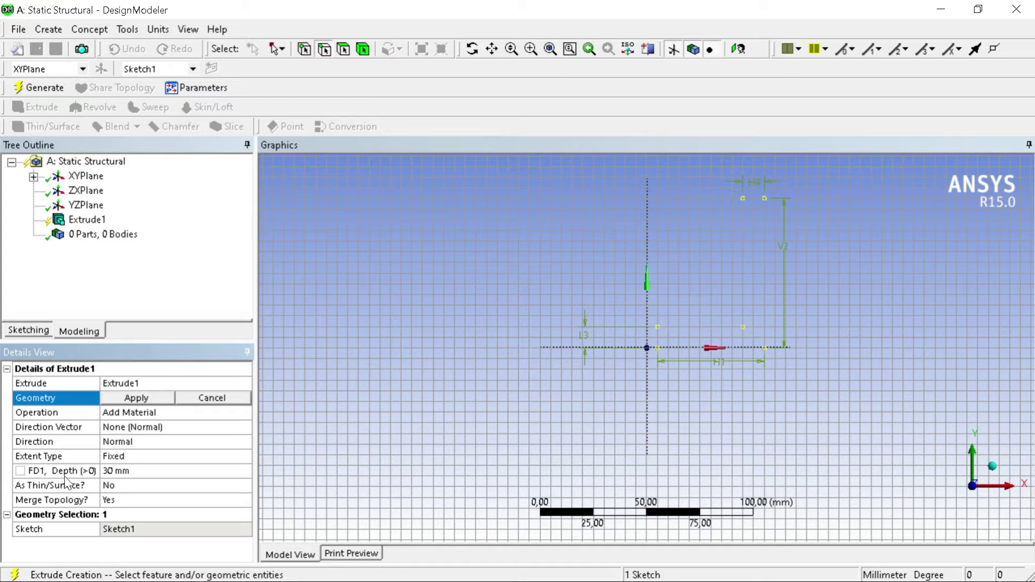
left_click(124, 472)
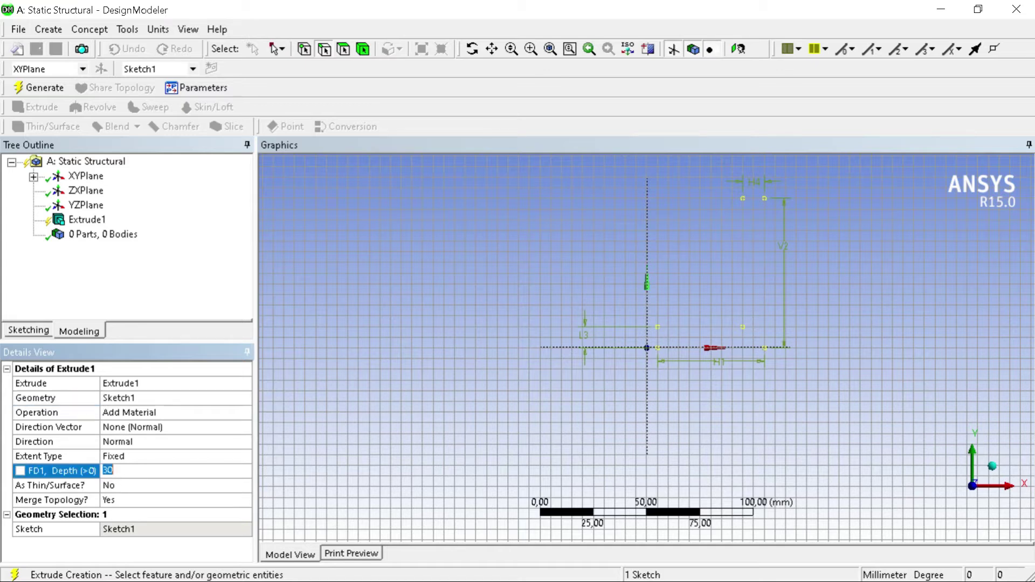
key("Return")
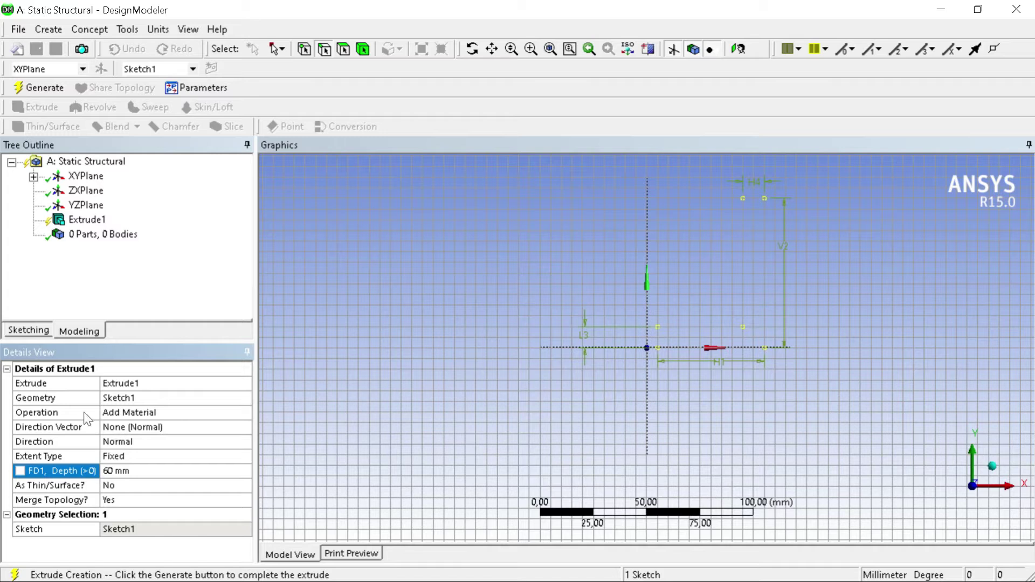
left_click(43, 90)
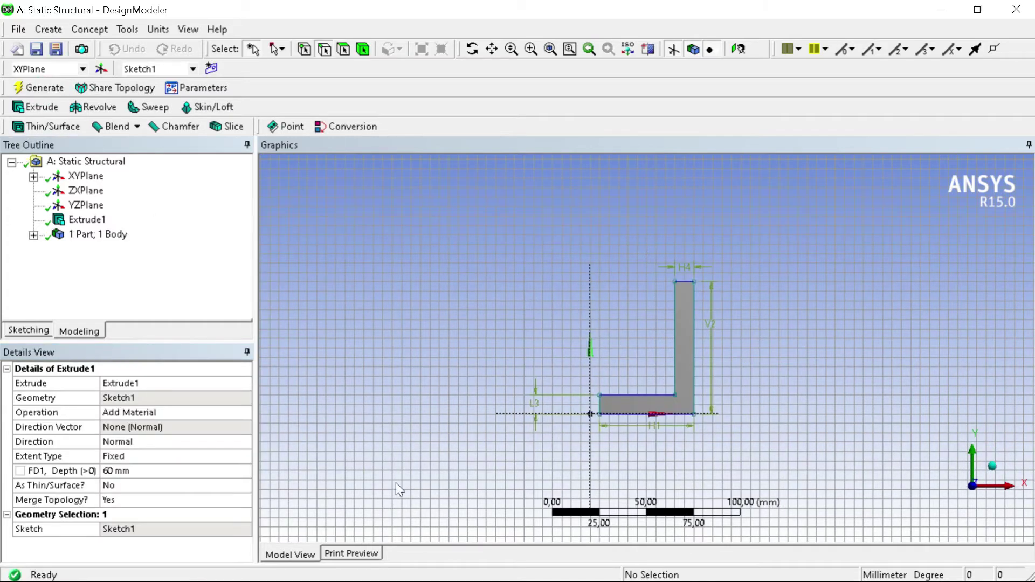
left_click(628, 49)
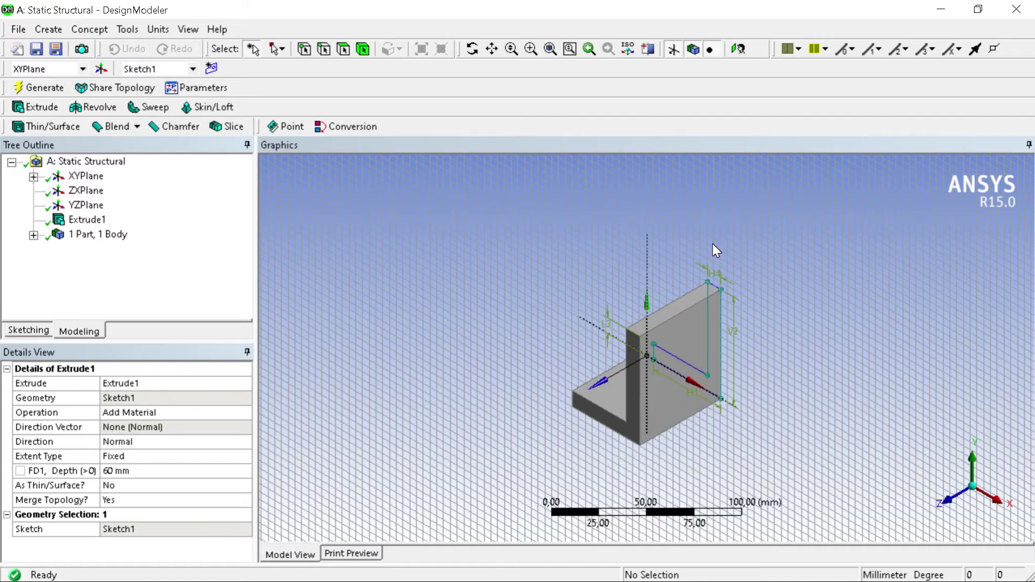
left_click(714, 249)
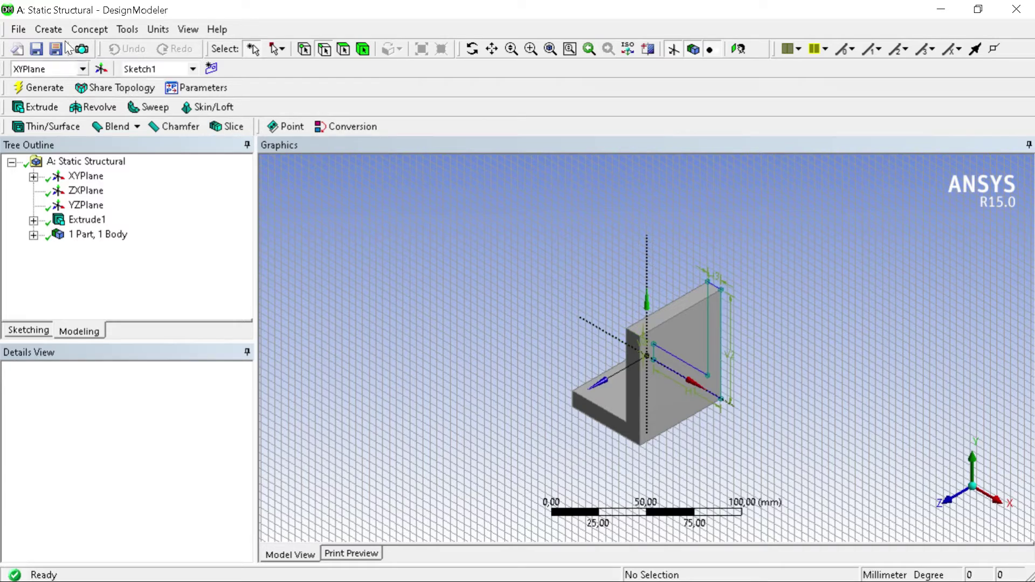
Round the two 10 mm edges at the top corners of the upright leg with a 30 mm fixed-radius blend
left_click(49, 29)
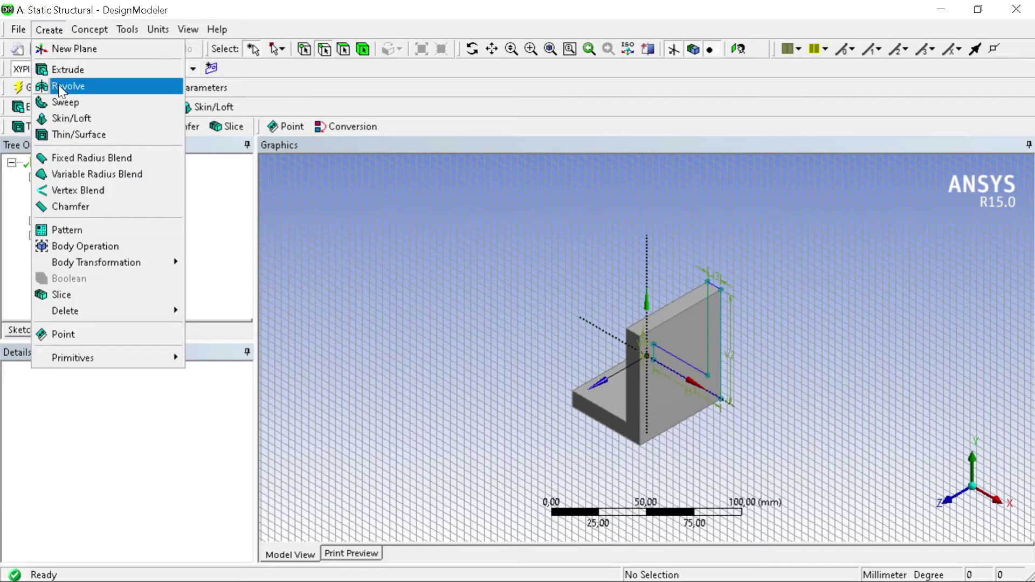
left_click(81, 158)
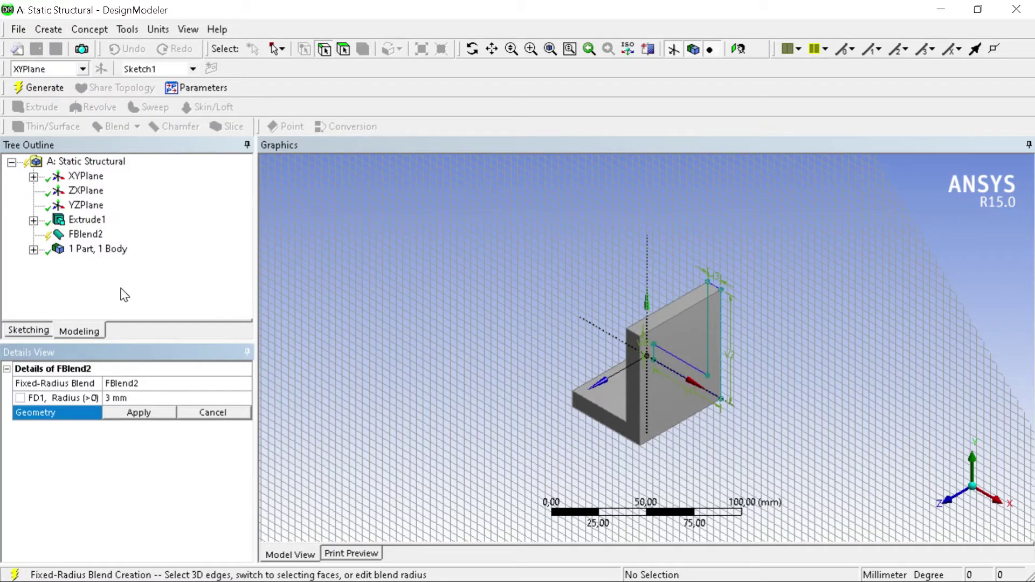
left_click(132, 398)
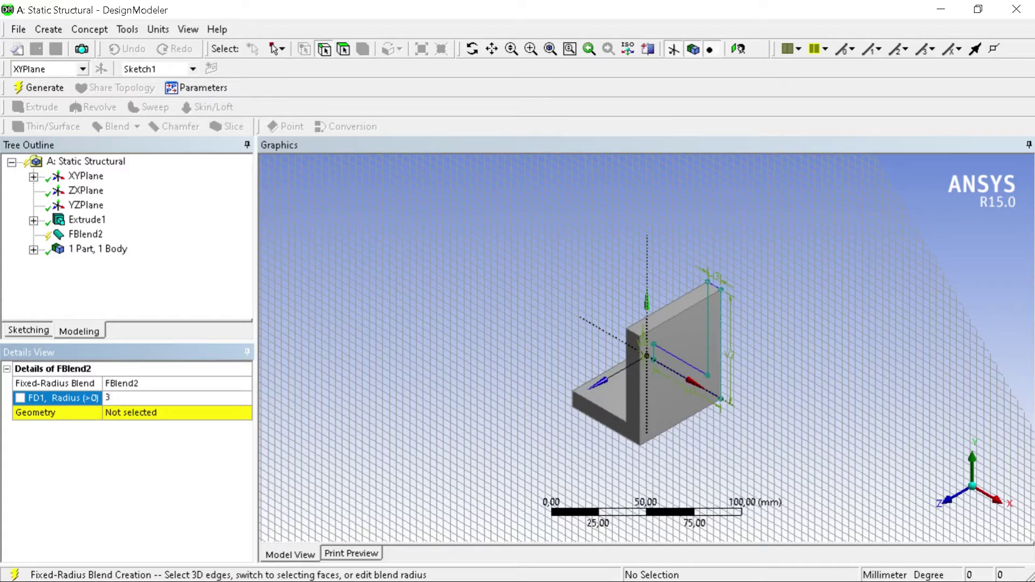
type("30")
key("Return")
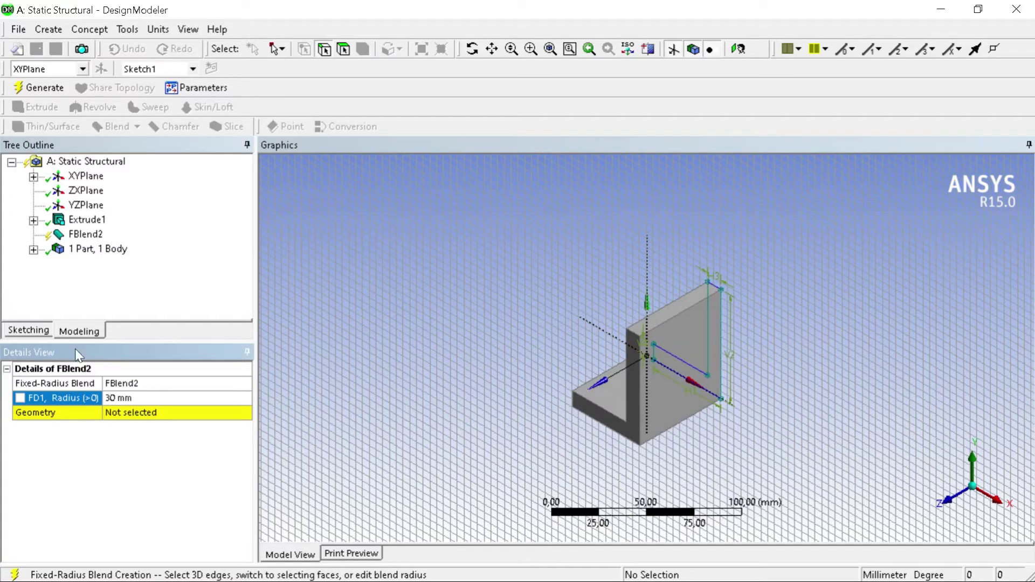
left_click(134, 415)
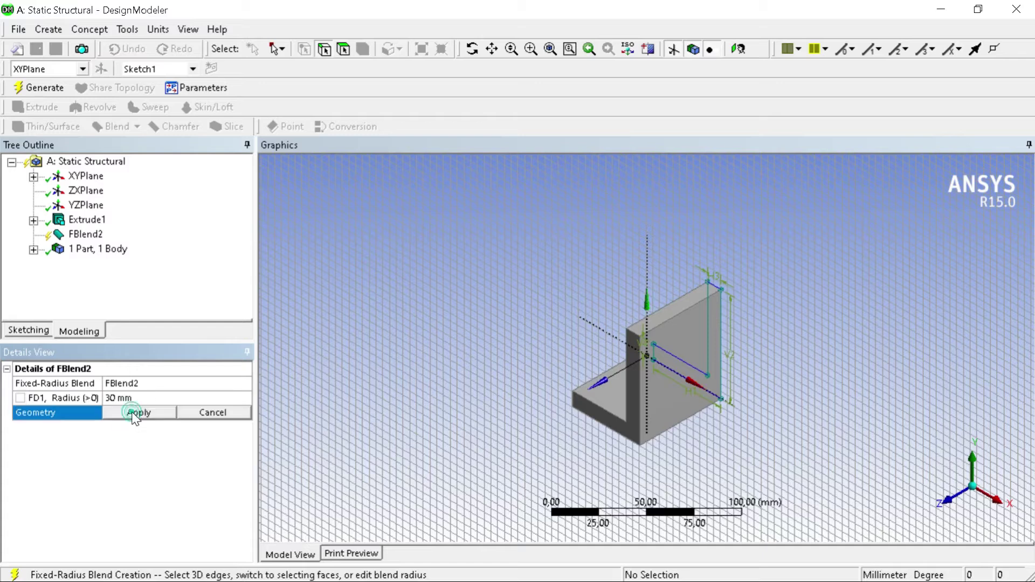
left_click(632, 350)
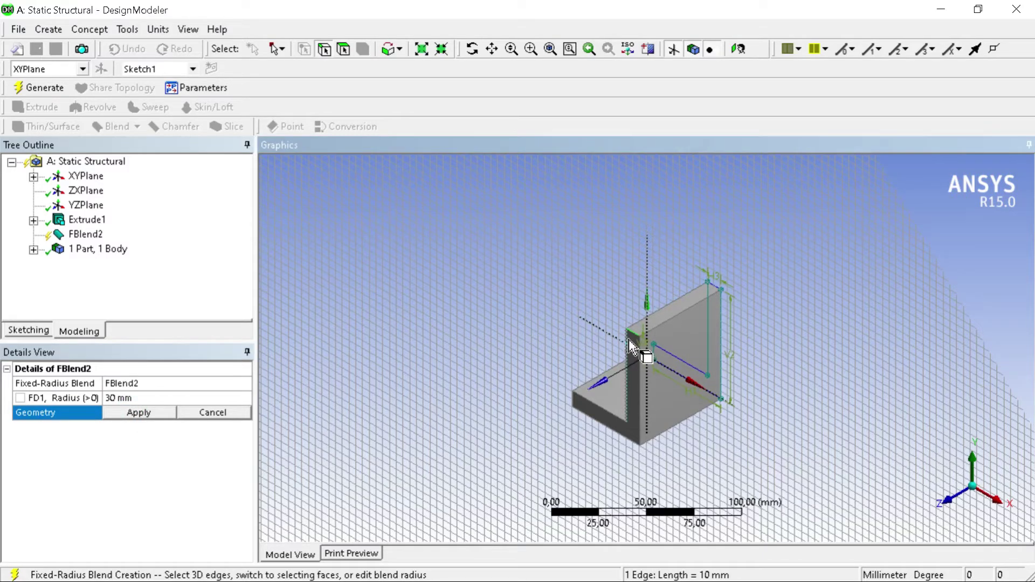
left_click(717, 293, "ctrl")
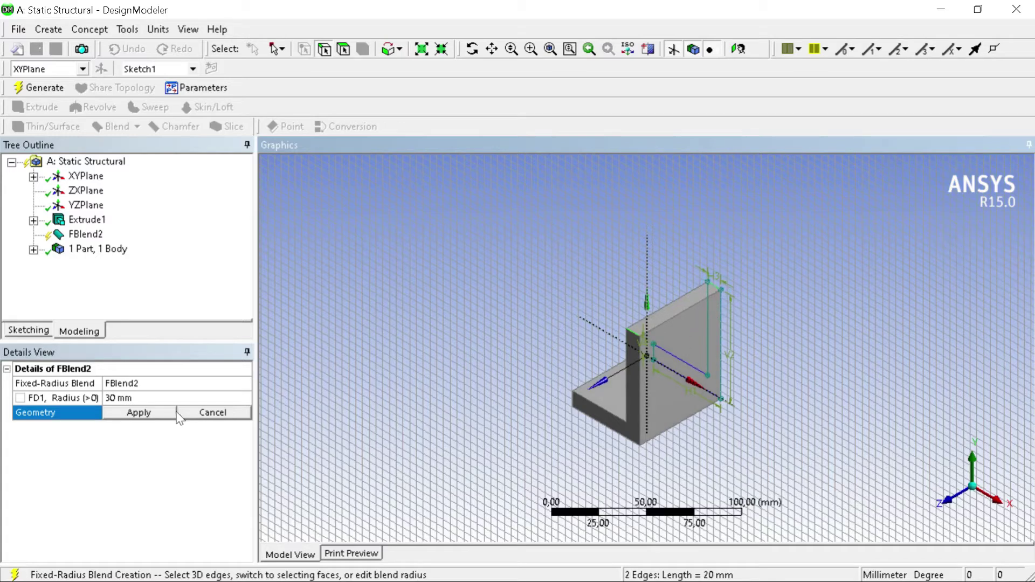
left_click(144, 413)
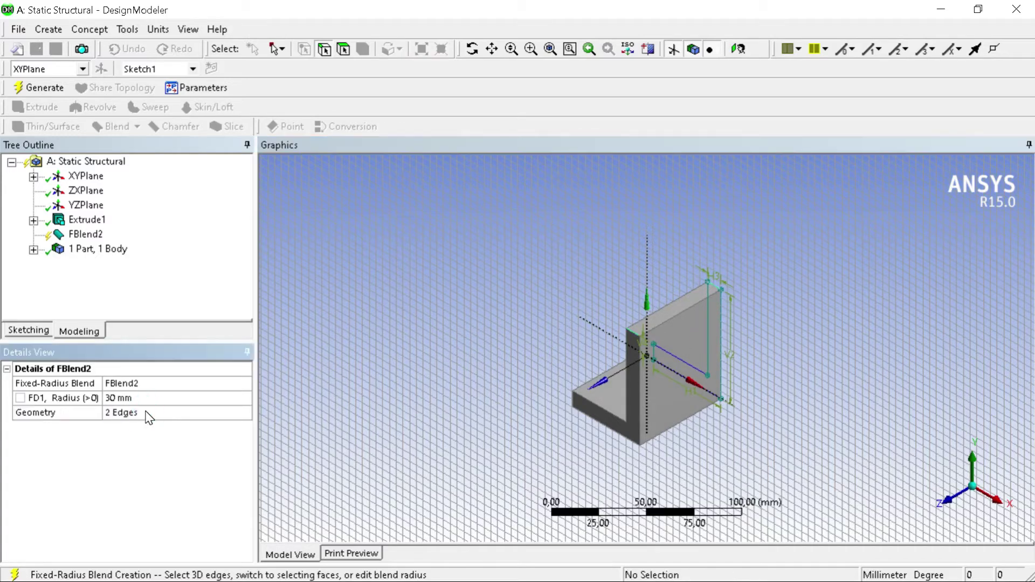
left_click(42, 89)
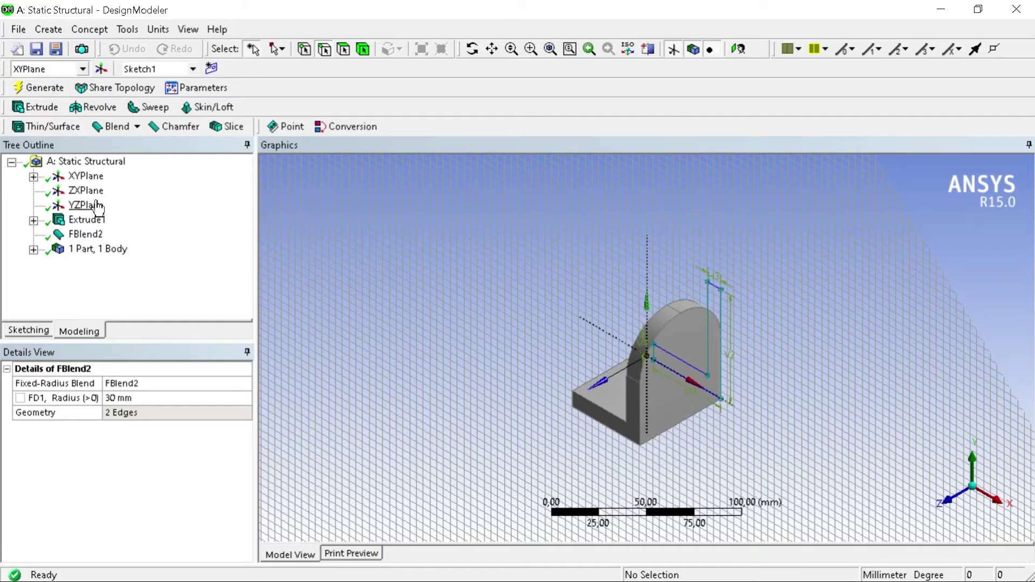
Apply a 20 mm fixed-radius blend to the outer bottom edge where the two legs of the bracket meet
middle_click_drag(502, 235, 628, 371)
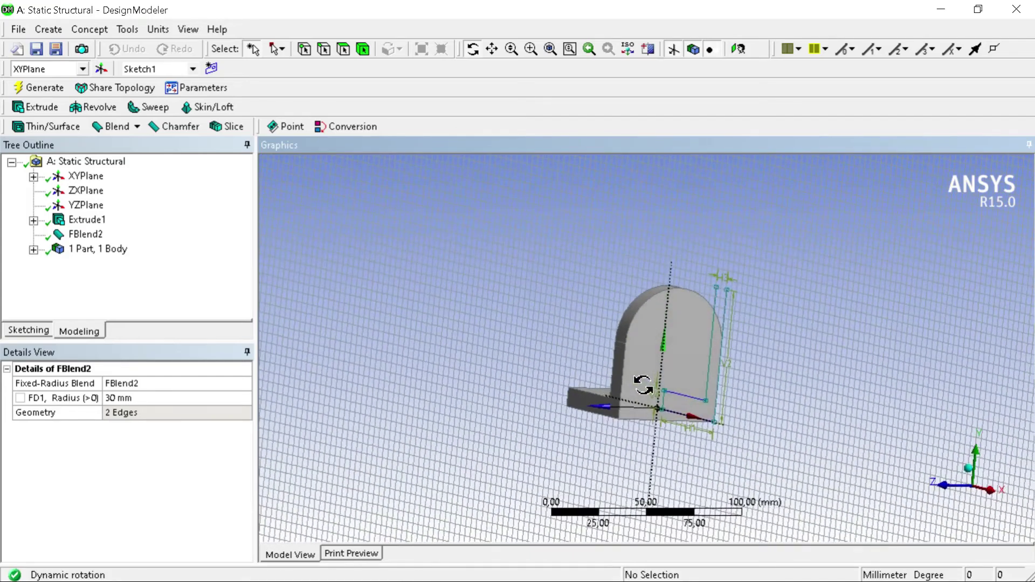
left_click(54, 31)
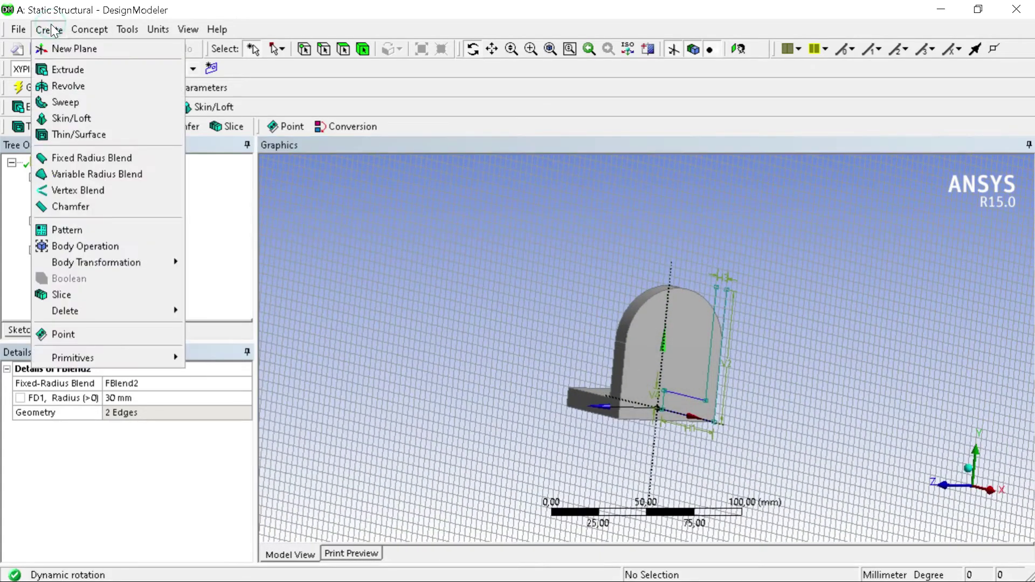
left_click(95, 157)
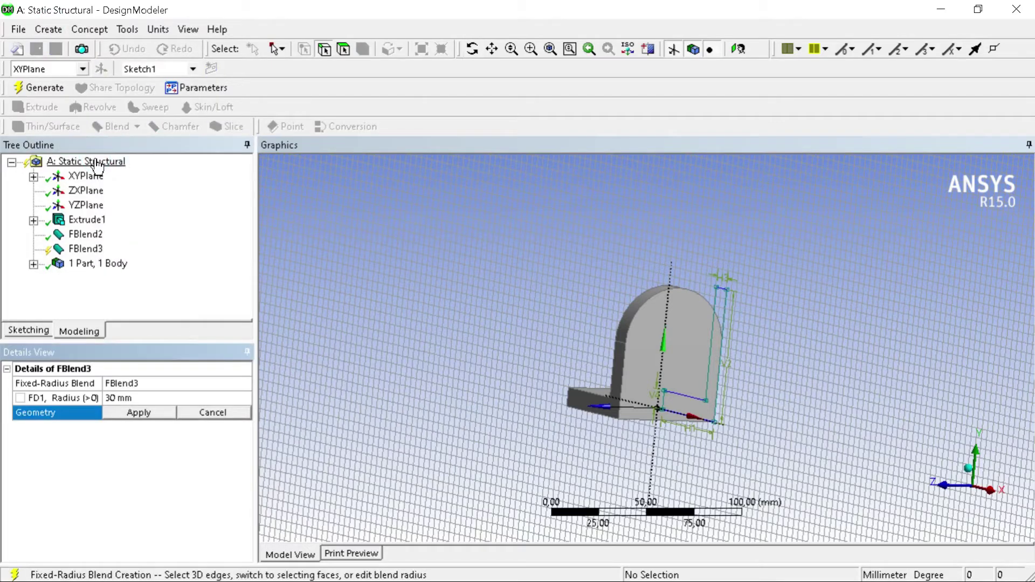
left_click(134, 398)
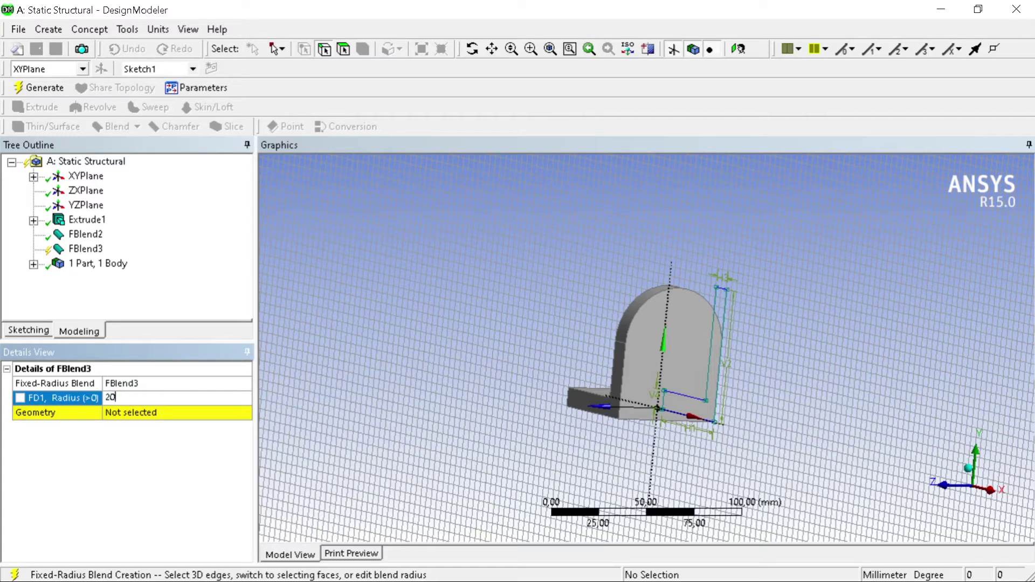
type("20")
left_click(146, 422)
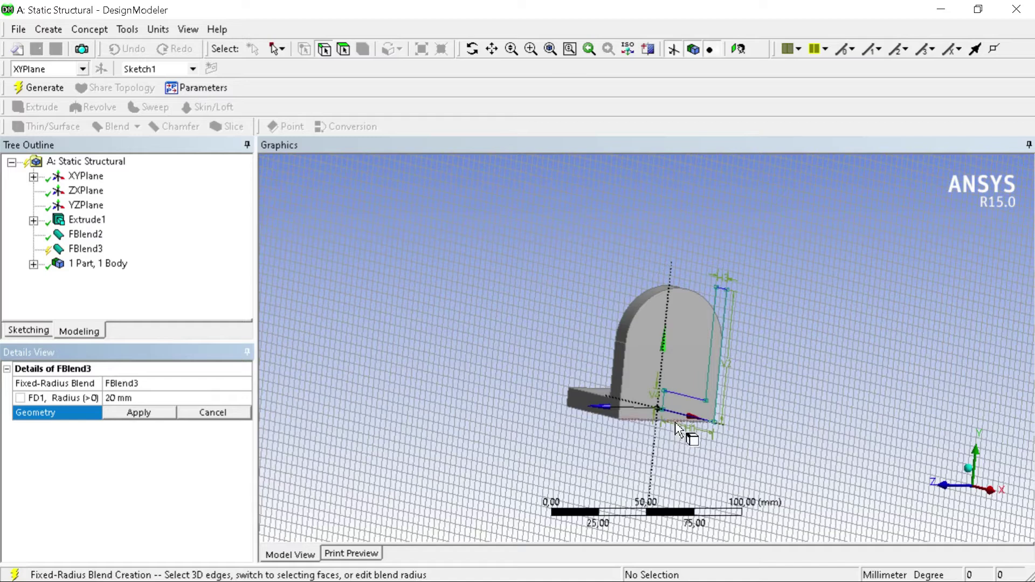
left_click(678, 429)
left_click(148, 414)
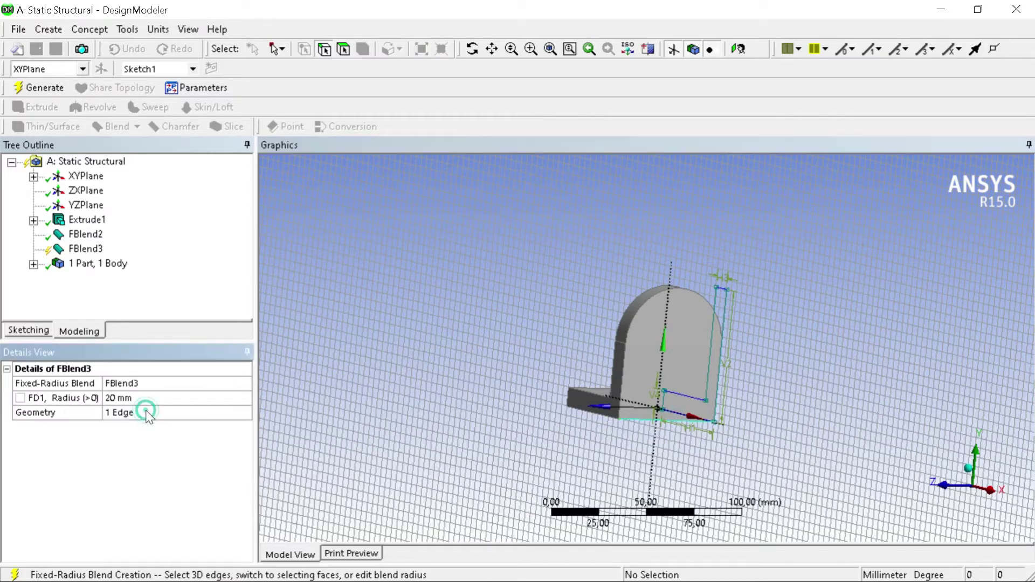
left_click(28, 86)
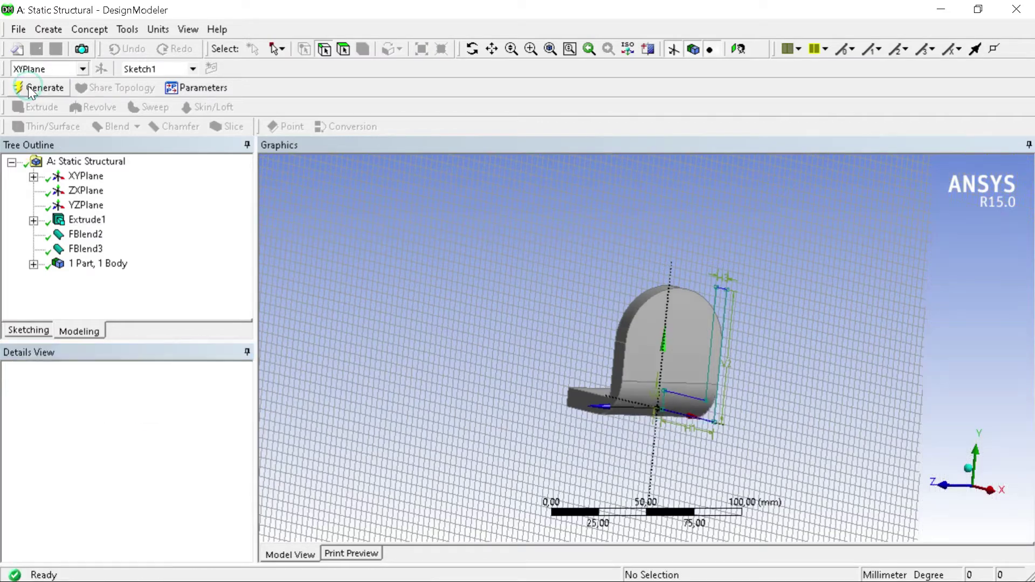
Apply a 10 mm fixed-radius blend to the inner corner edge between the base and the upright leg
left_click(472, 49)
left_click_drag(552, 261, 629, 352)
left_click(47, 29)
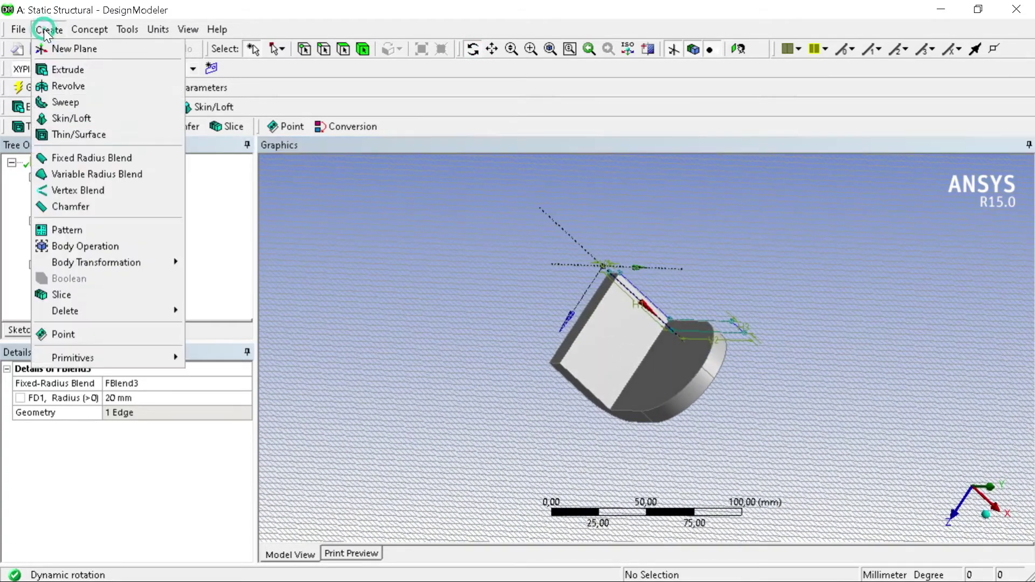
left_click(101, 160)
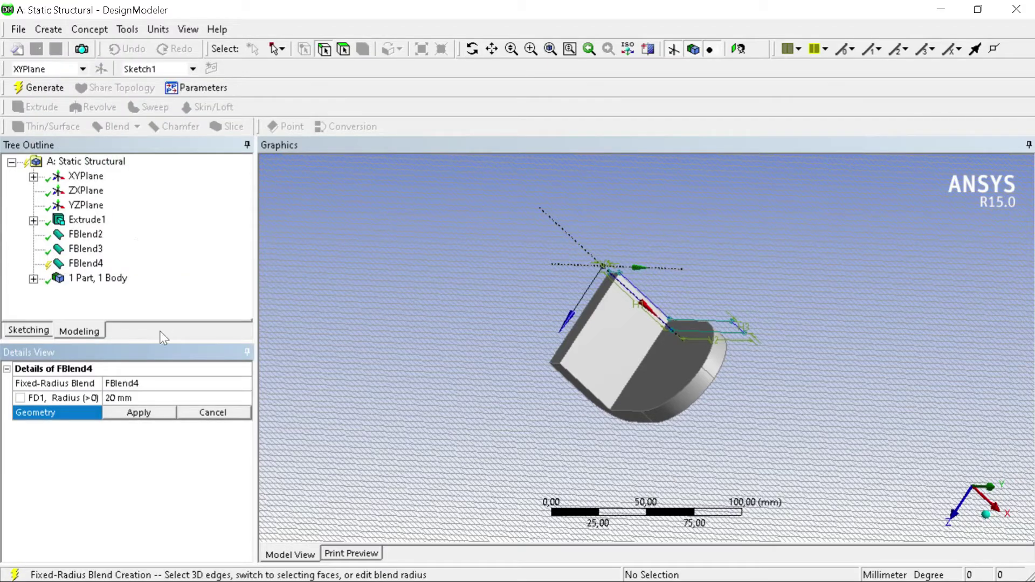
left_click(138, 399)
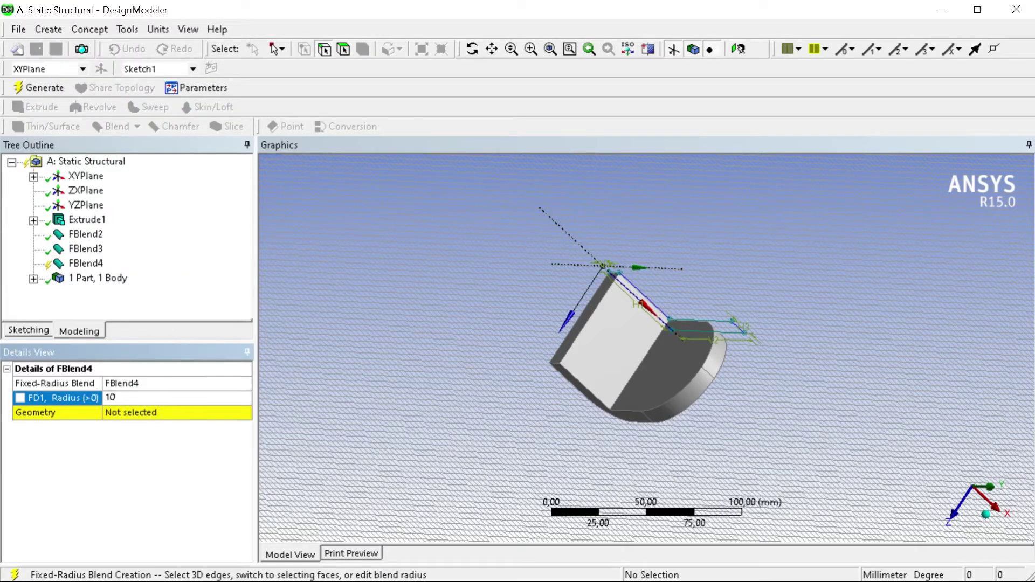
type("10")
left_click(141, 412)
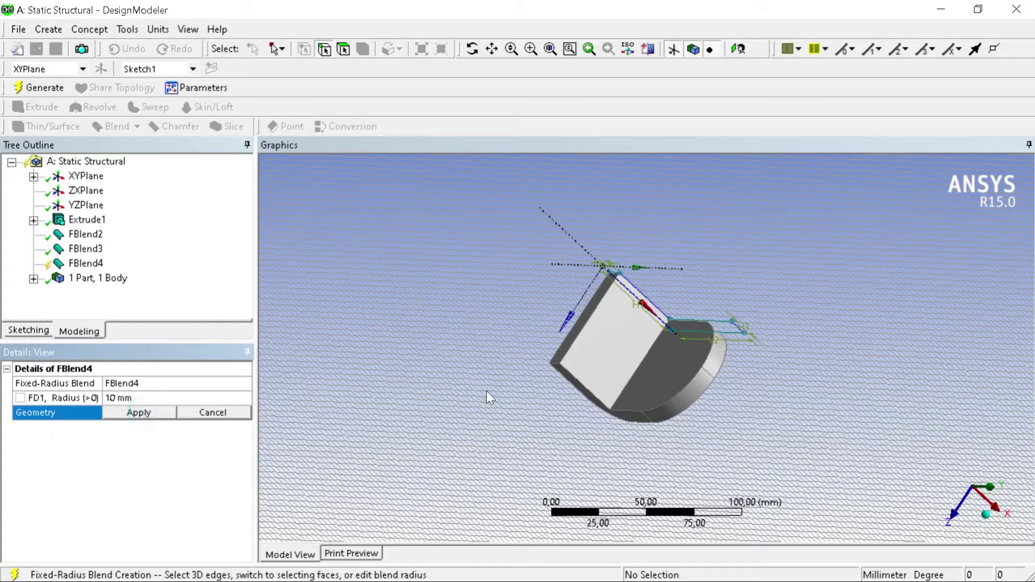
left_click(629, 382)
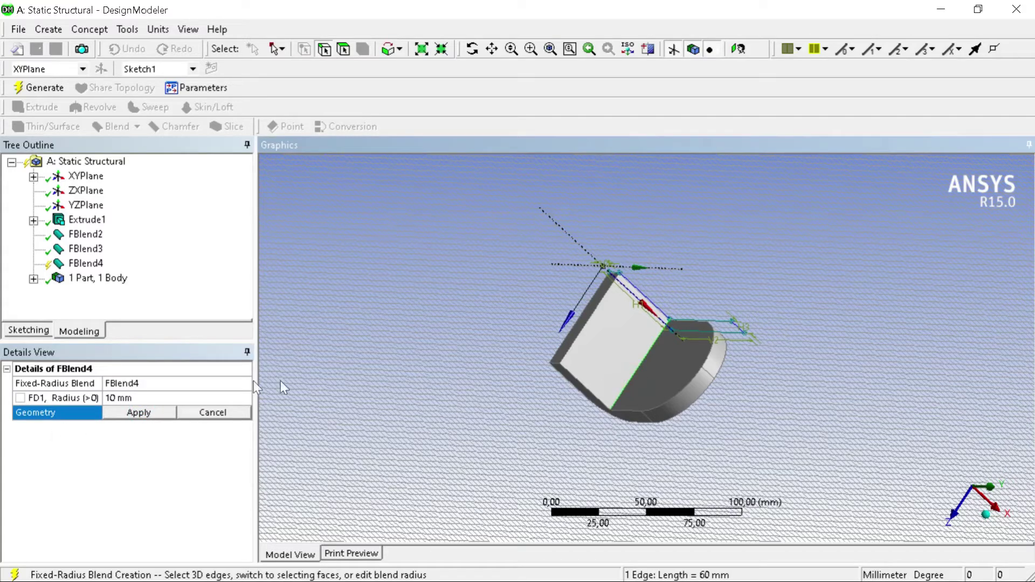
left_click(147, 413)
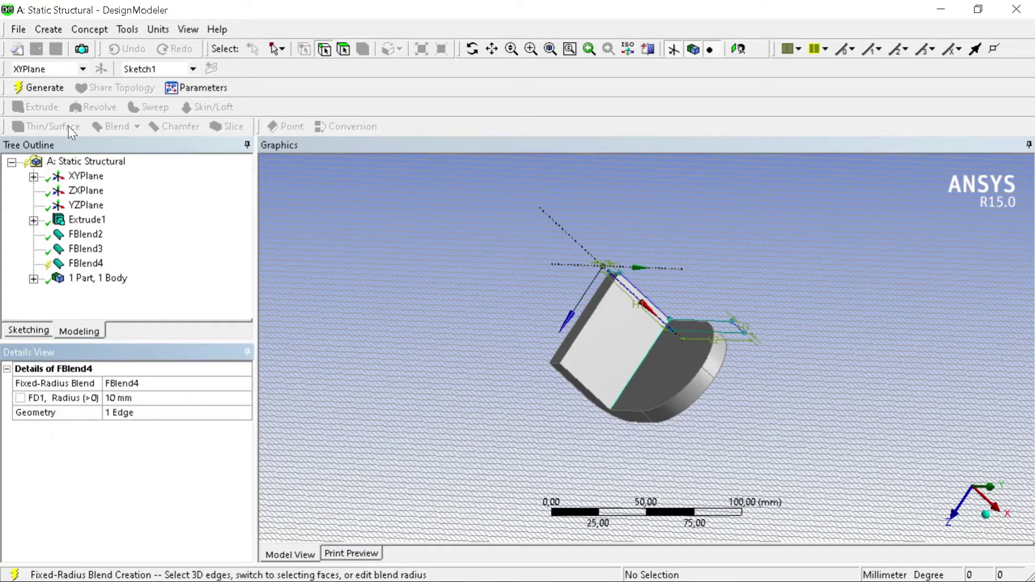
left_click(40, 87)
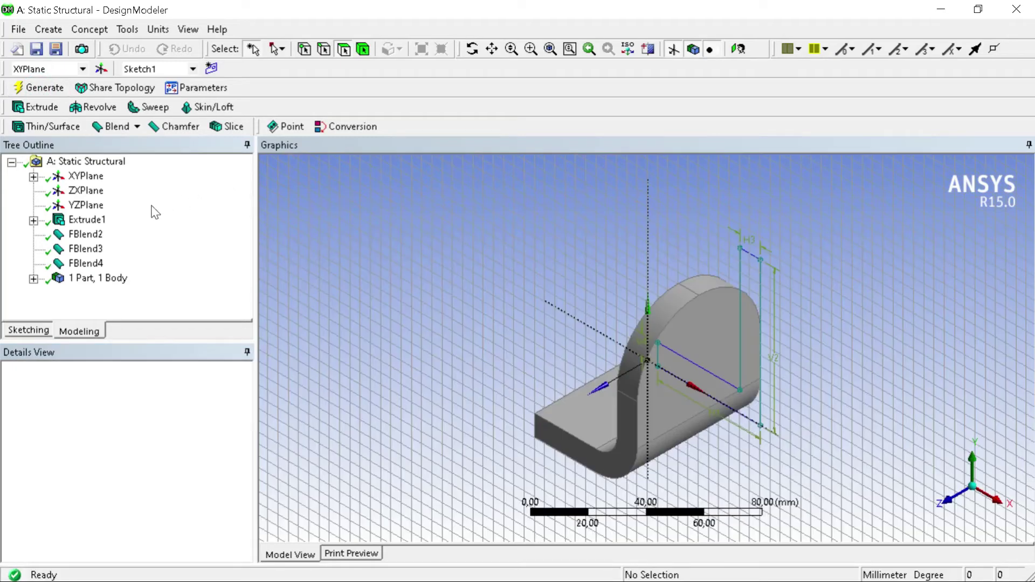
Create a new sketch on the YZ plane
left_click(93, 207)
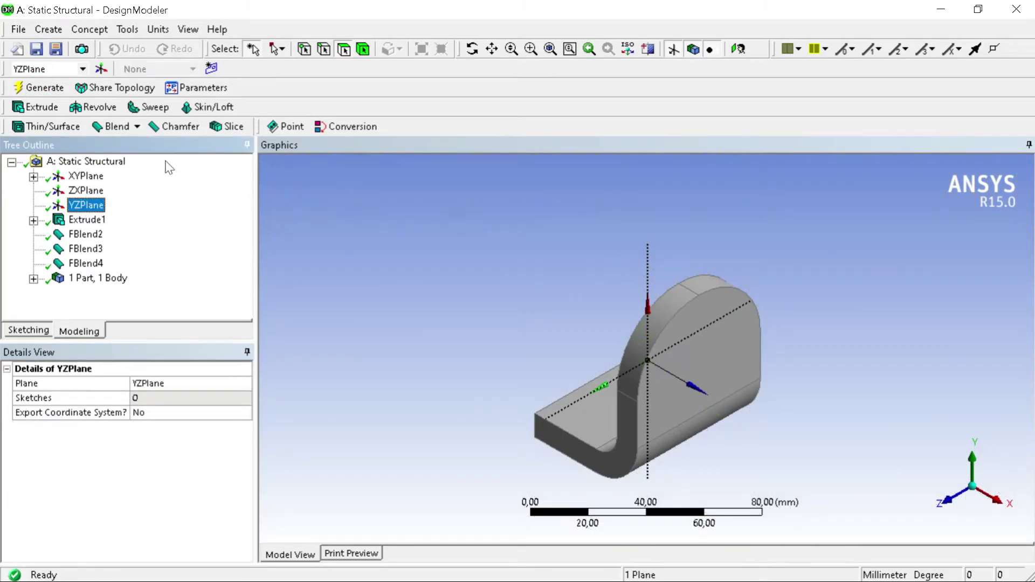
left_click(37, 85)
left_click(211, 68)
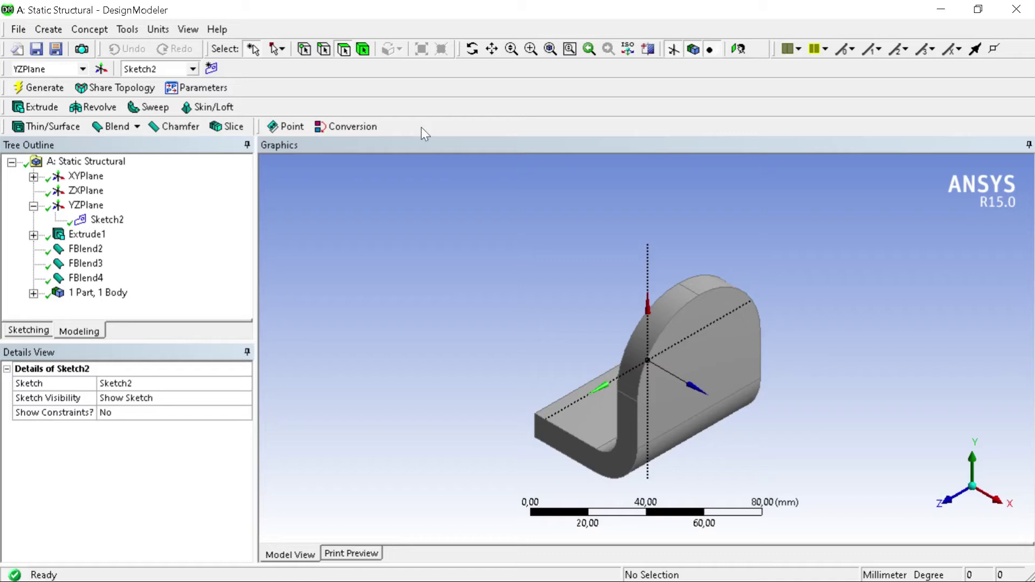
Sketch a circle about 21.5 mm in diameter on the flat face of the upright leg, centred near its rounded end
left_click(739, 49)
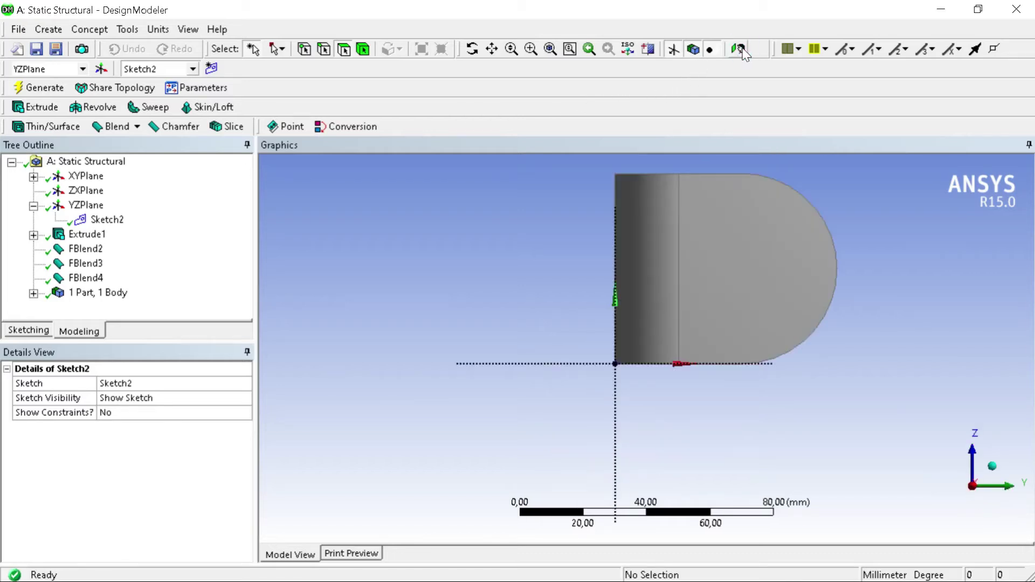
left_click(744, 258)
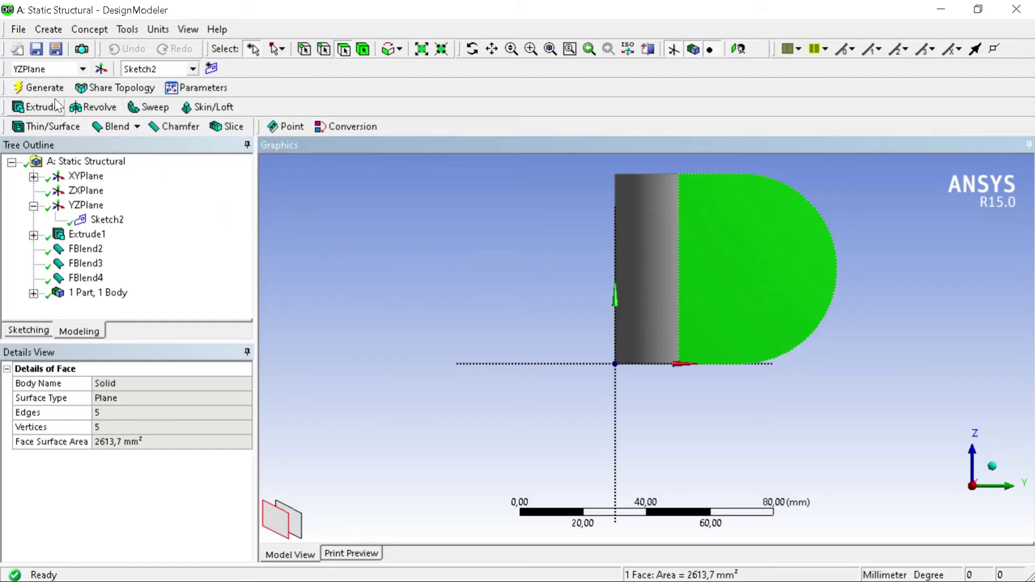
left_click(43, 88)
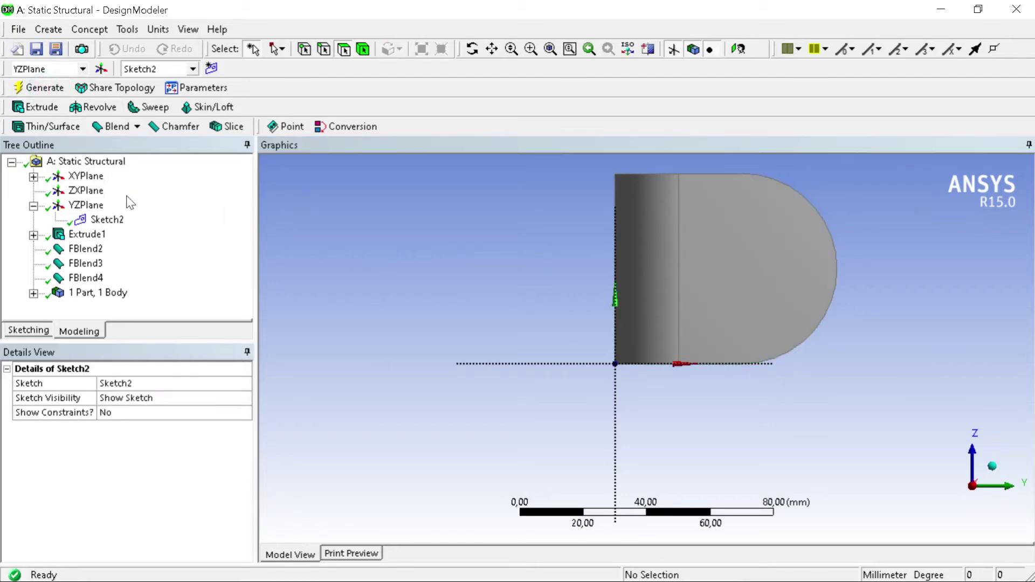
left_click(25, 331)
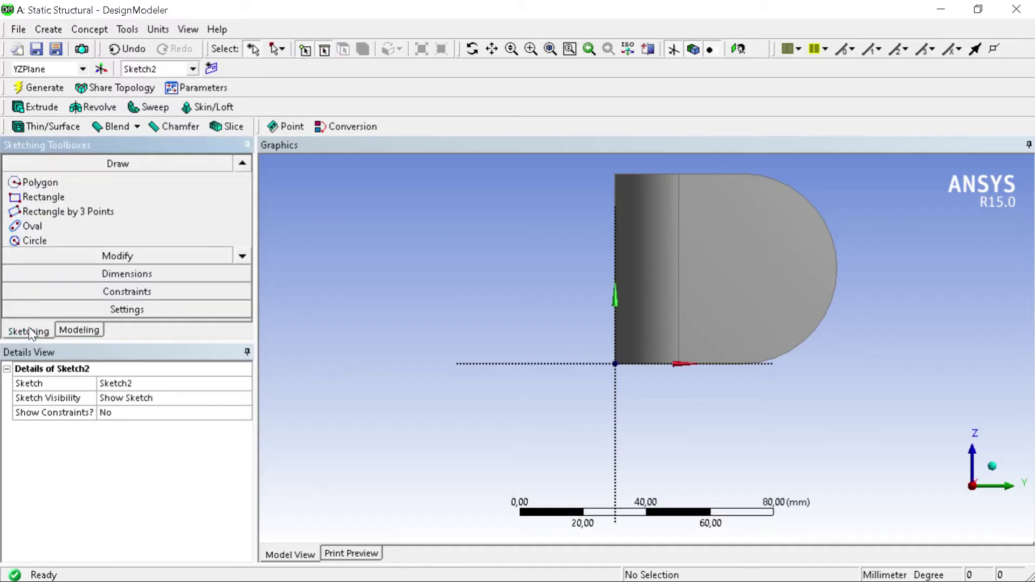
left_click(67, 242)
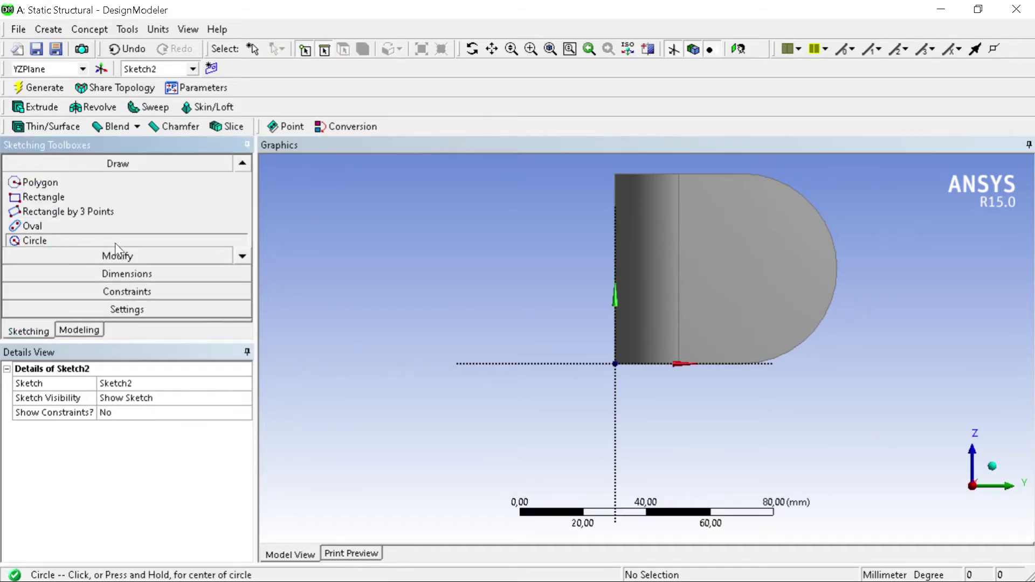
left_click(741, 263)
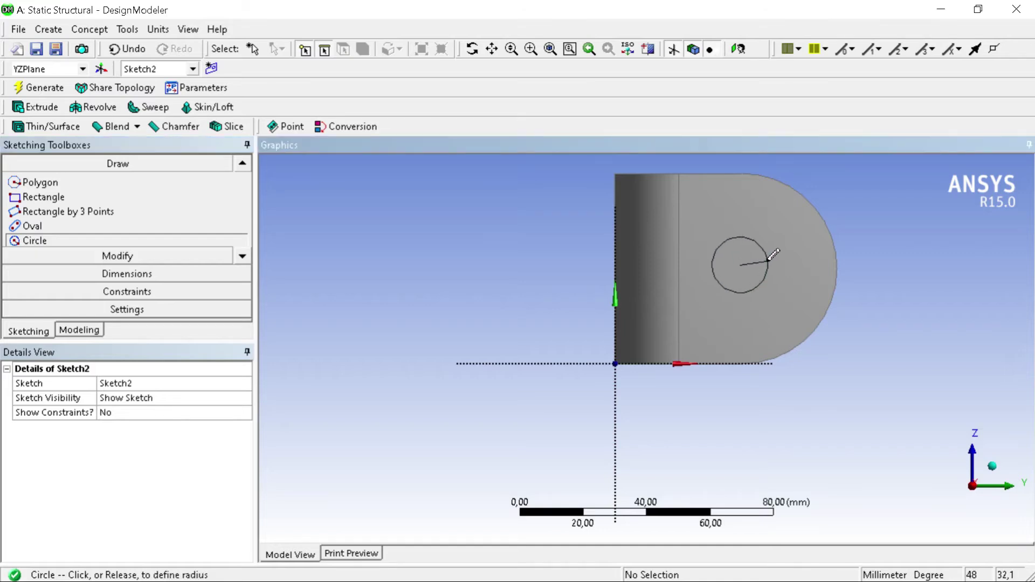
left_click(774, 260)
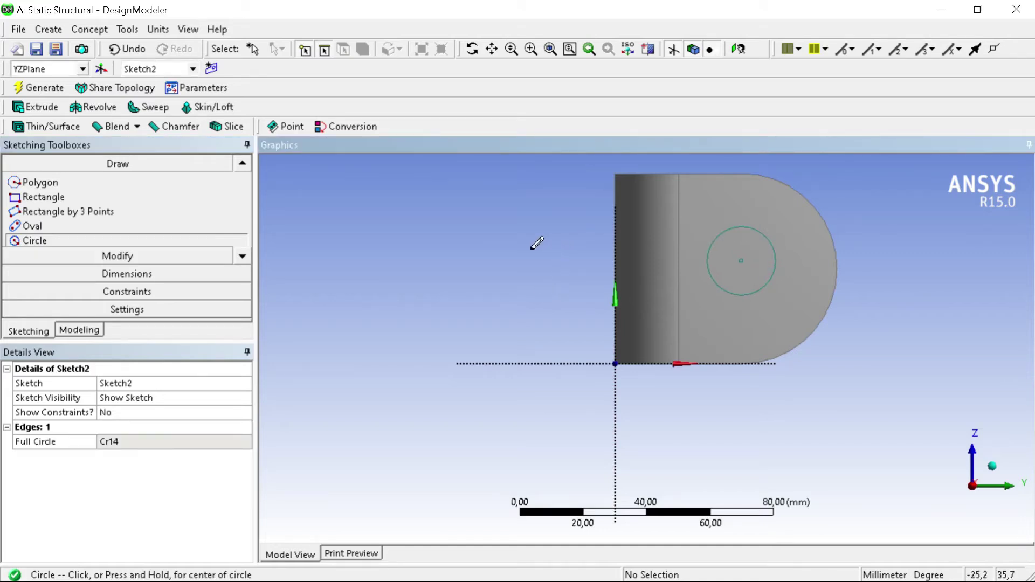
Add a diameter dimension to the circle on the upright leg and set it to 30 mm
left_click(175, 276)
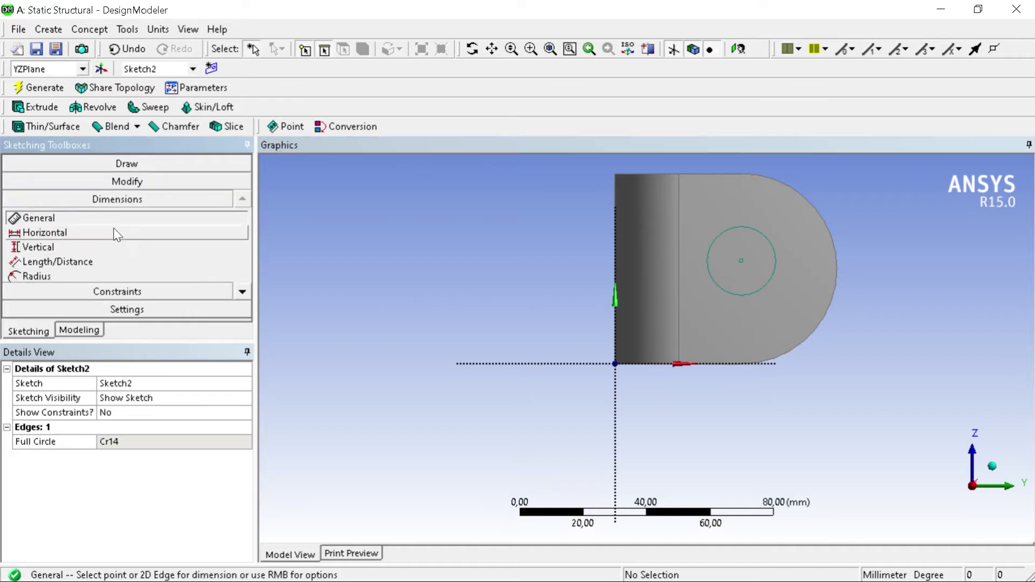
left_click(768, 237)
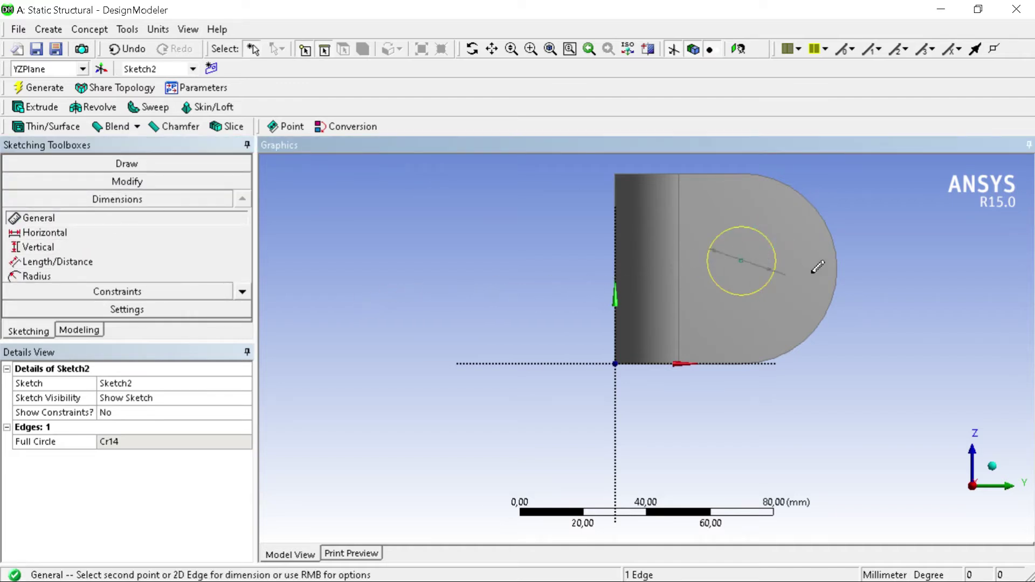
right_click(761, 252)
left_click(786, 263)
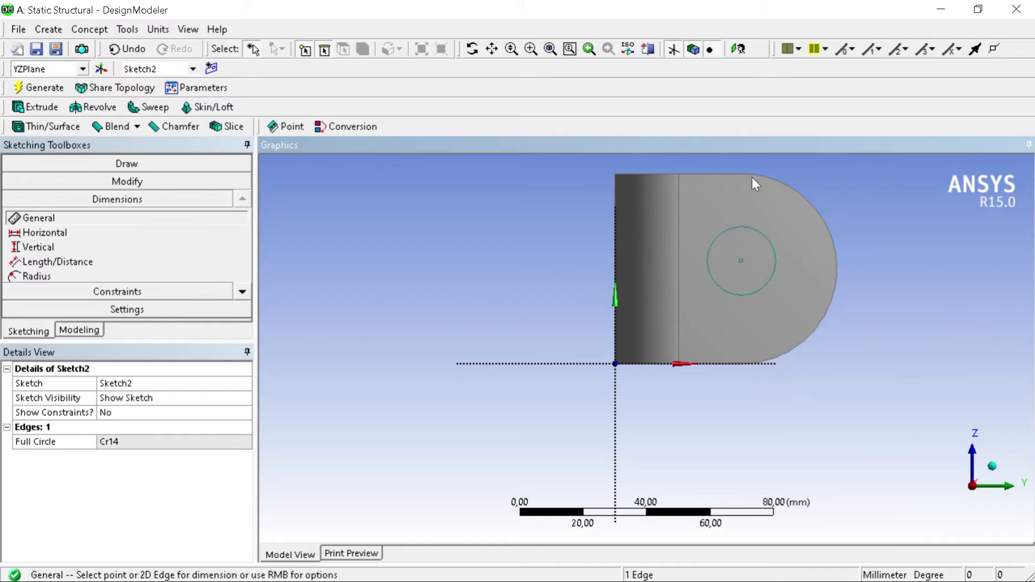
left_click(766, 236)
left_click(752, 237)
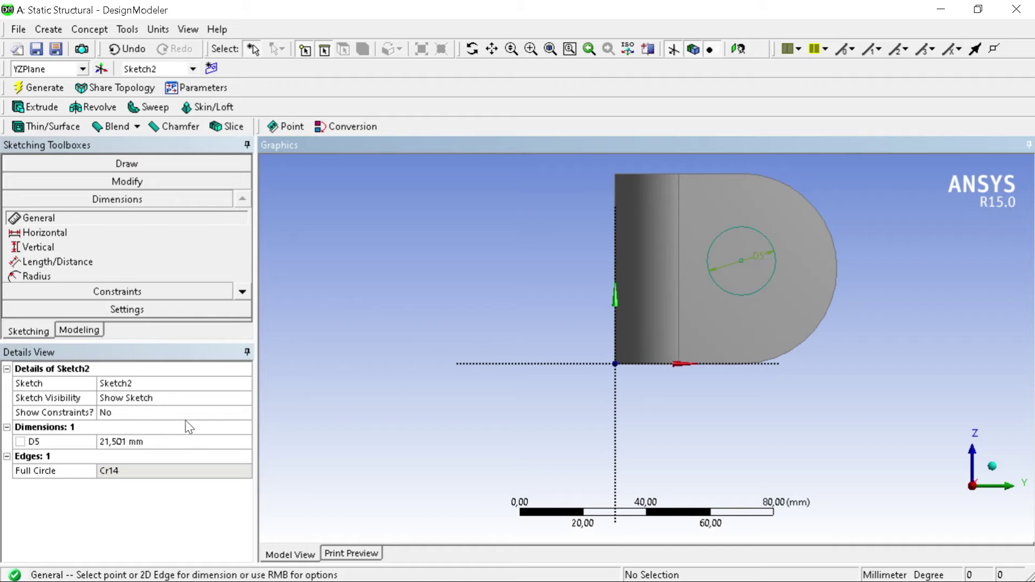
left_click(143, 442)
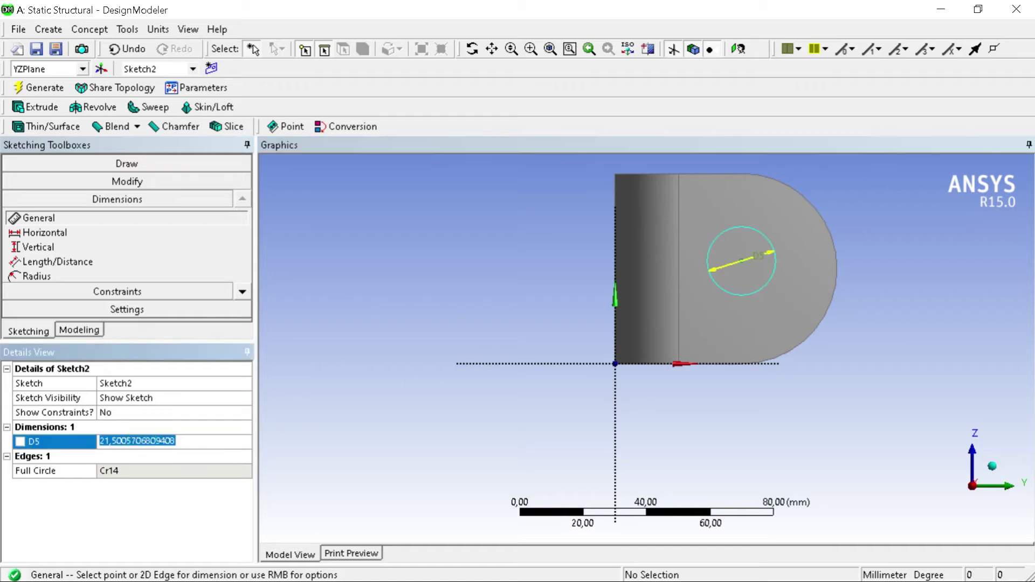
type("30")
key("Return")
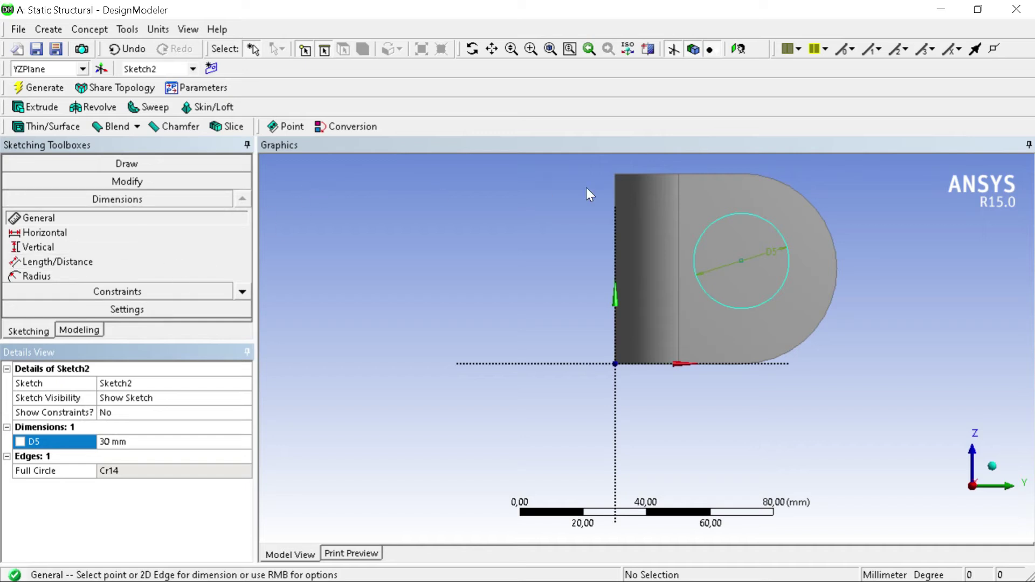
Dimension the circle horizontally from the vertical axis at 60 mm and add a vertical dimension from the horizontal axis
left_click(123, 233)
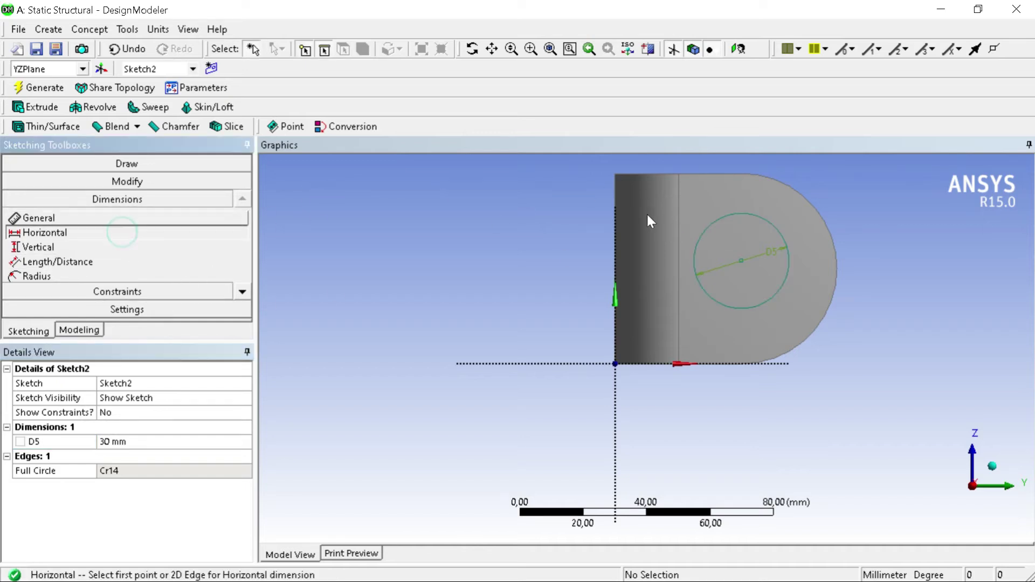
left_click(700, 248)
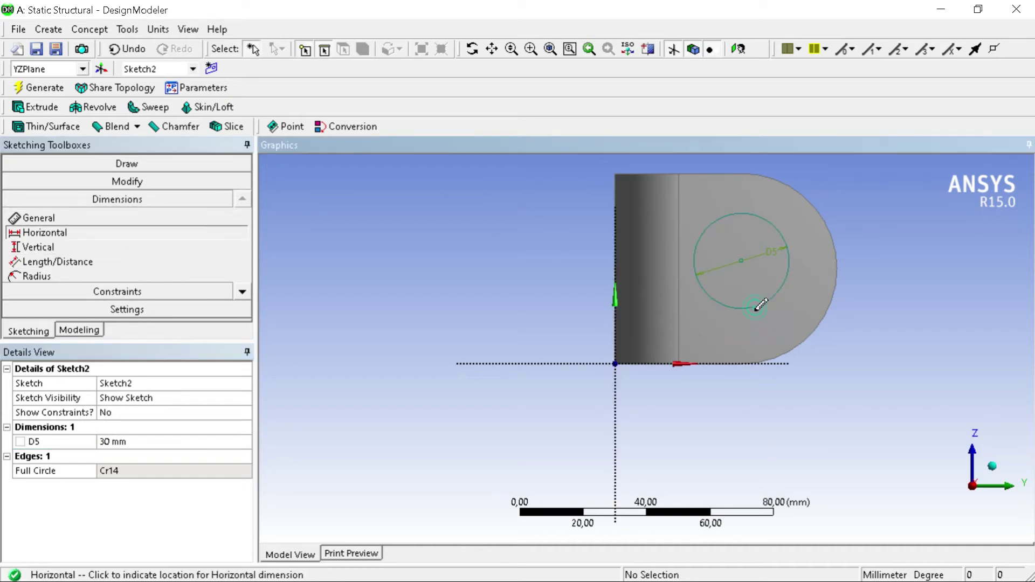
left_click(756, 351)
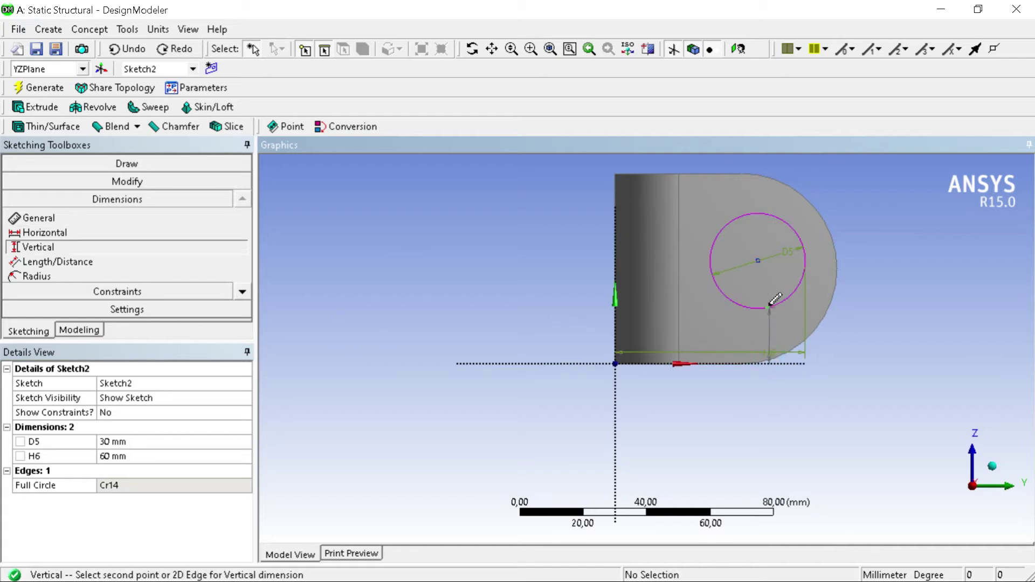
left_click(777, 364)
left_click(942, 338)
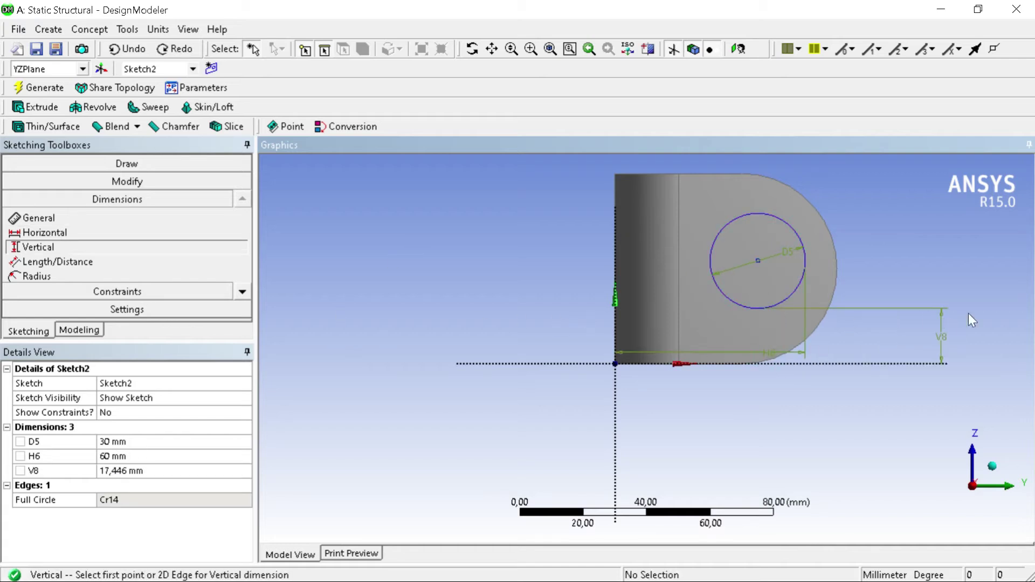
Set the circle's vertical distance from the horizontal axis to 20 mm
left_click(132, 470)
type("20")
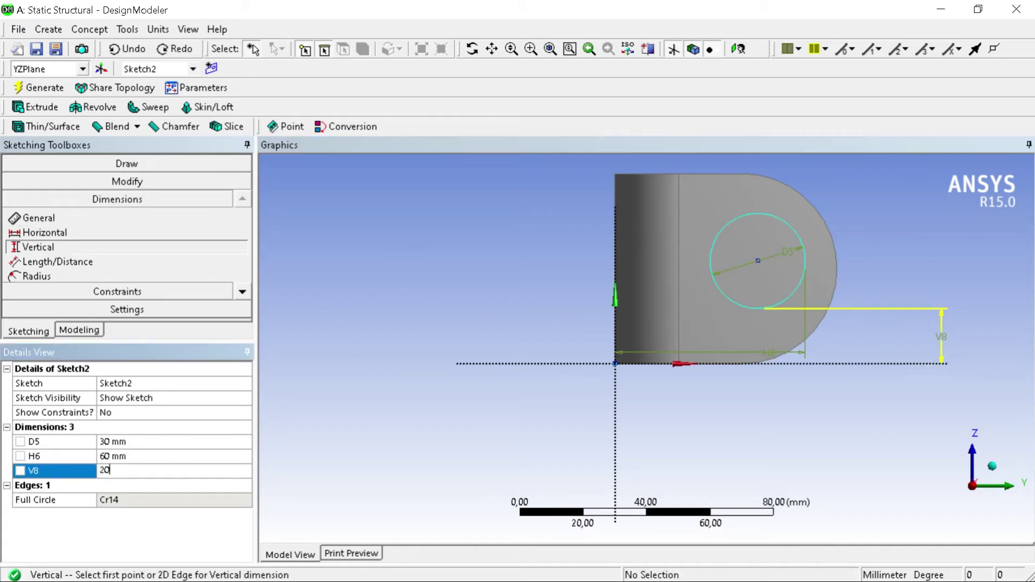
key("Return")
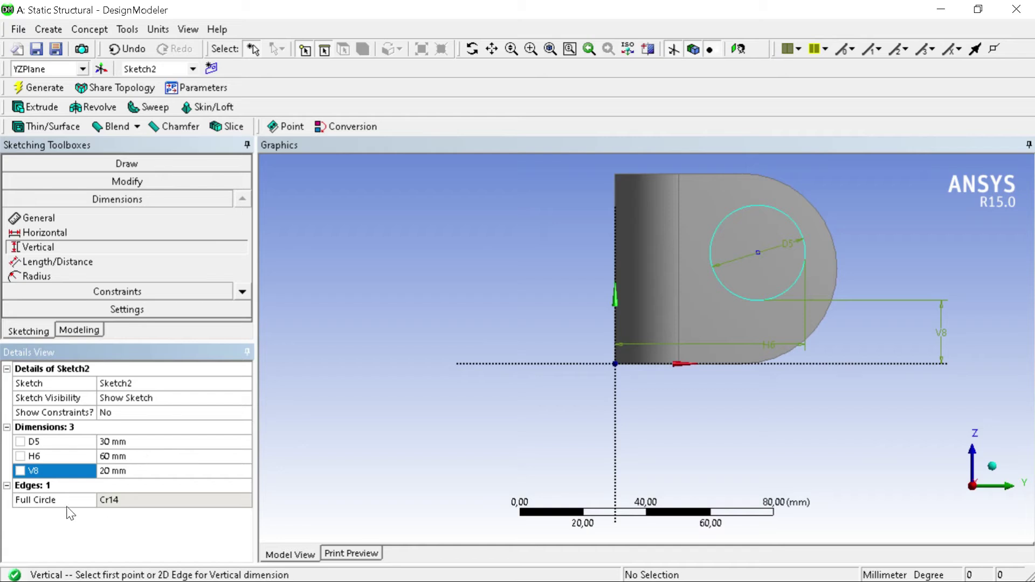
Set the circle's vertical distance from the horizontal axis to 15 mm and its horizontal distance to 58 mm
left_click(114, 469)
type("15")
key("Return")
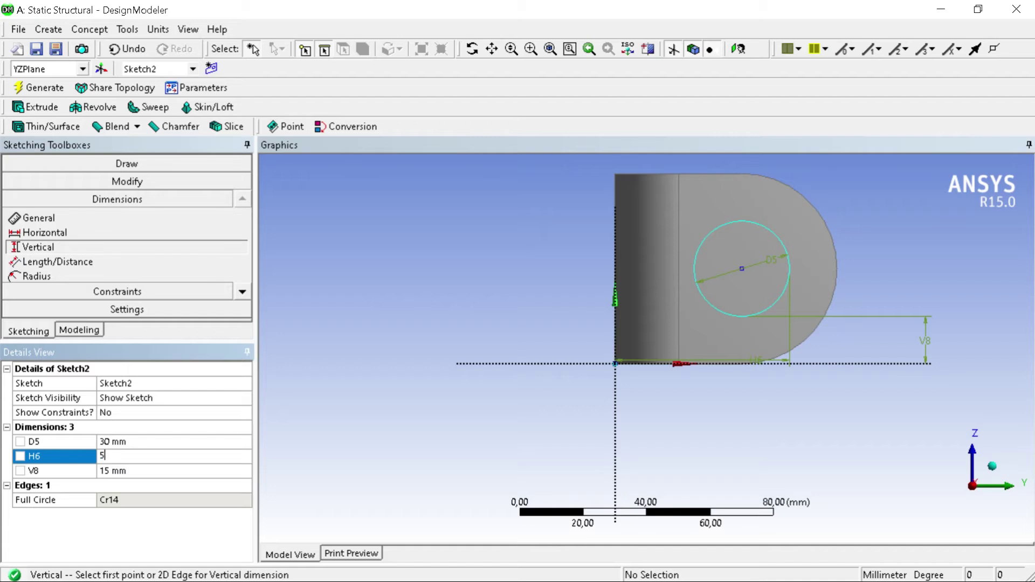
type("58")
key("Return")
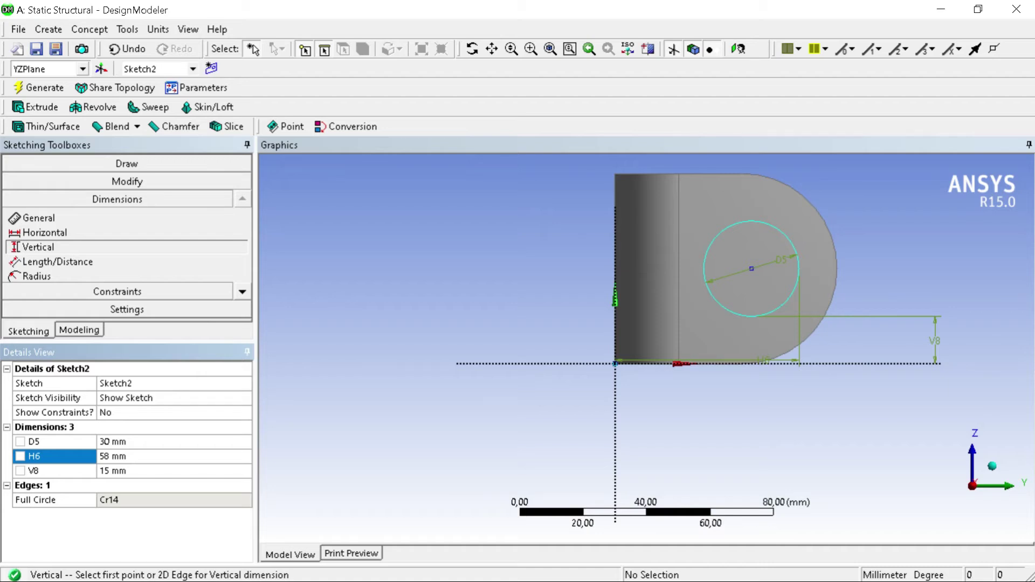
Extrude the 30 mm circle sketch 60 mm with the Cut Material operation to make a hole through the upright leg
left_click(79, 330)
left_click(52, 92)
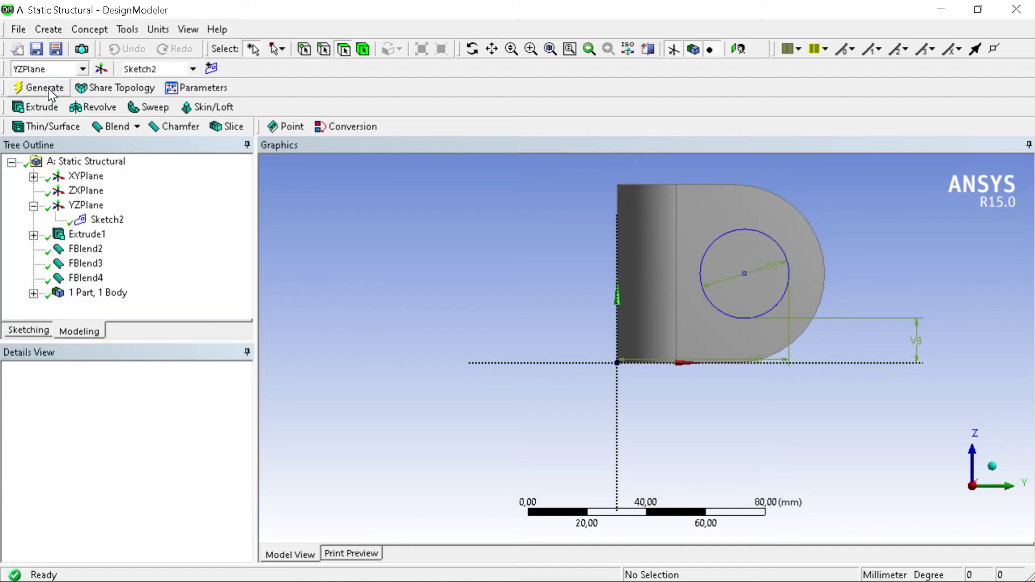
left_click(41, 108)
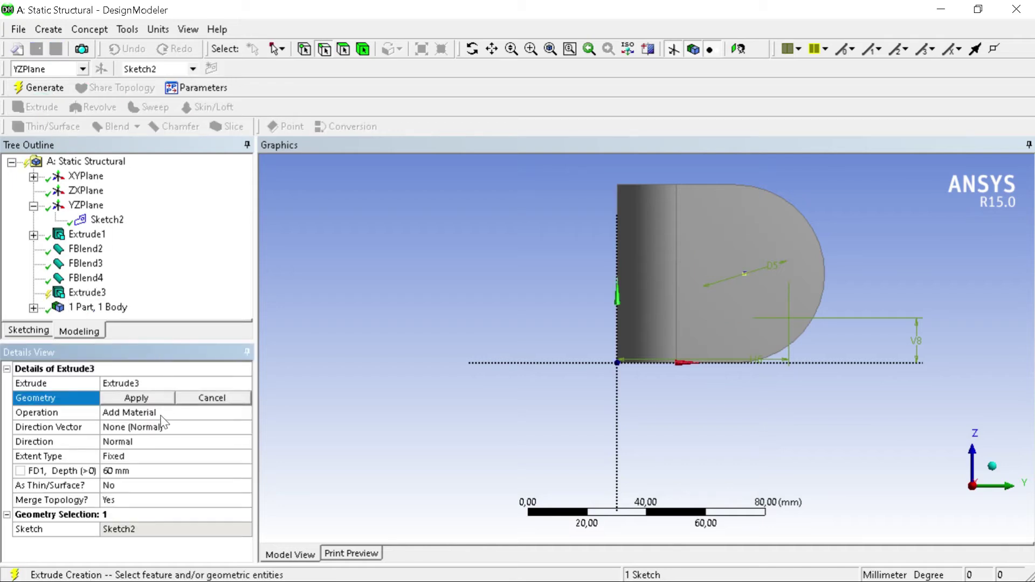
left_click(162, 413)
left_click(246, 412)
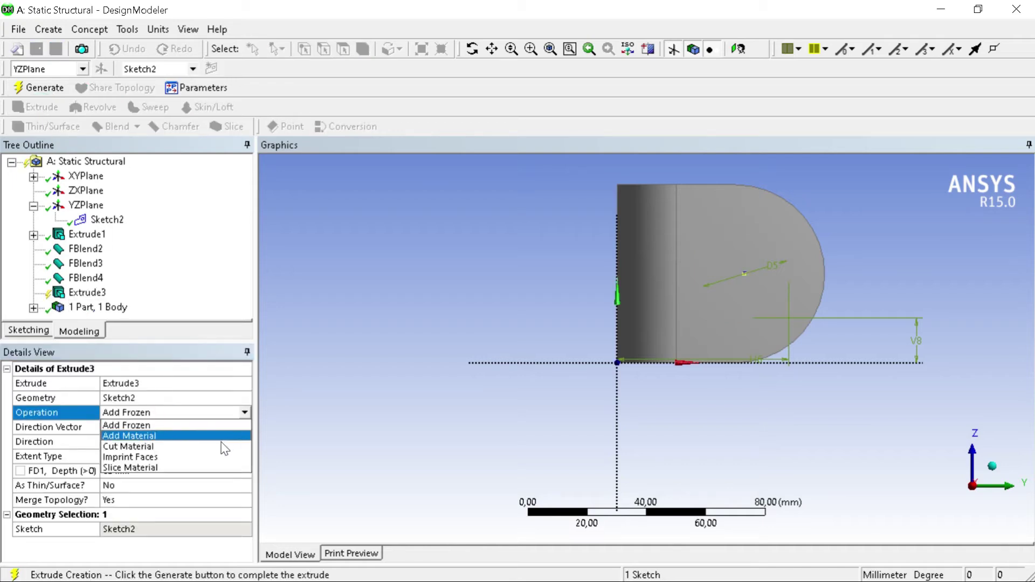
left_click(224, 447)
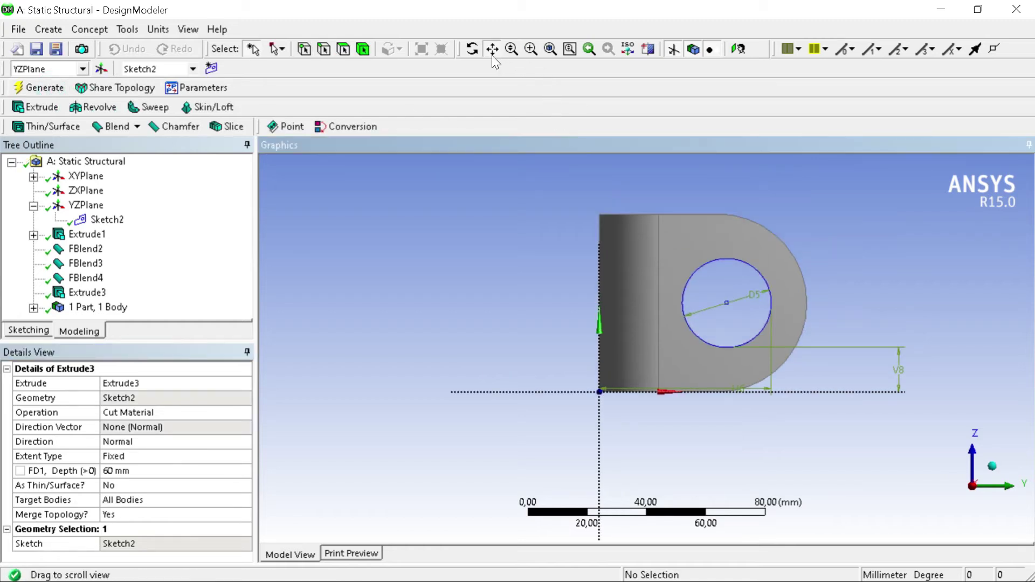
Create a new sketch on the ZX plane for features on the base leg
left_click(472, 49)
left_click_drag(629, 202, 531, 347)
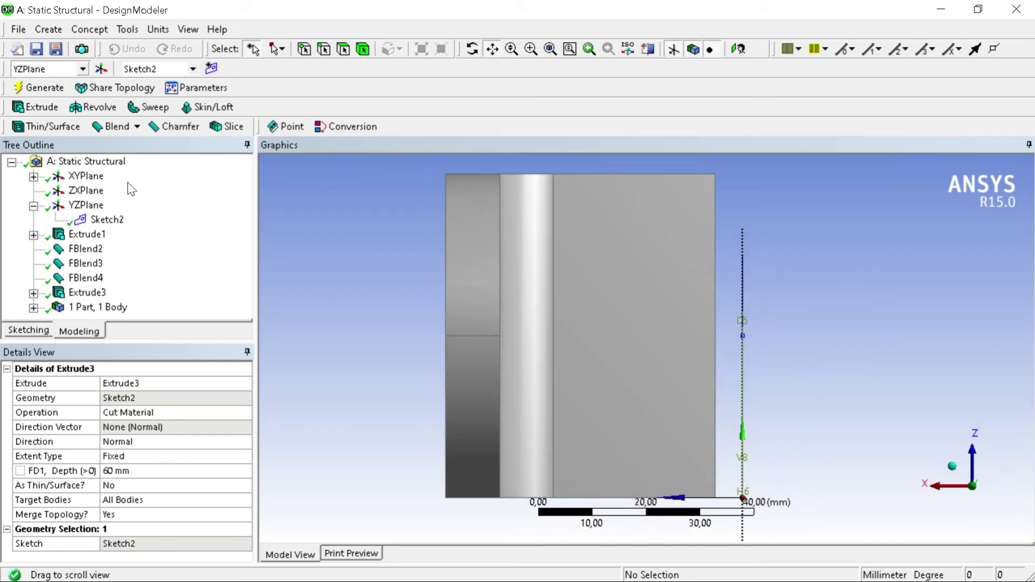
left_click(95, 193)
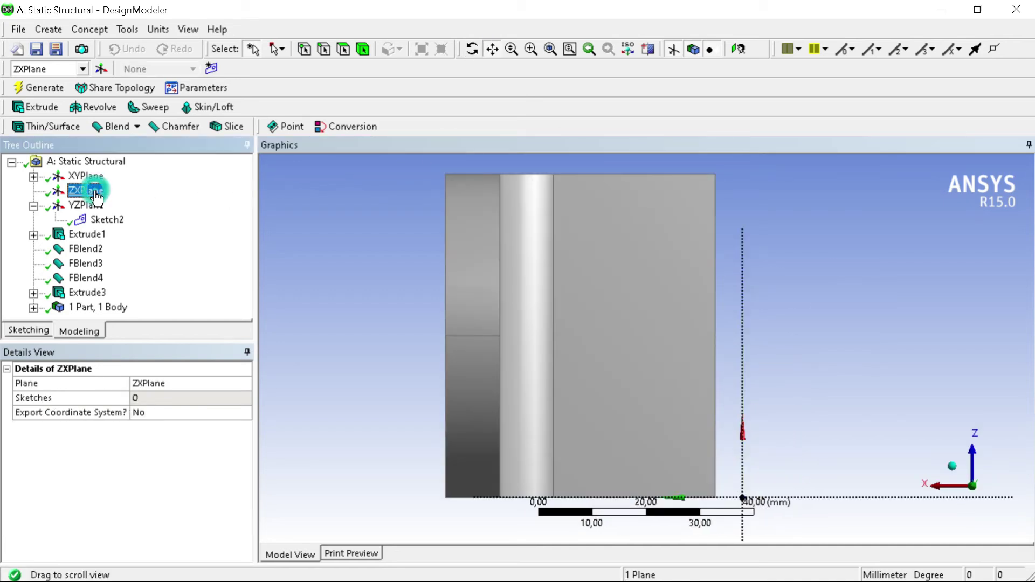
left_click(211, 69)
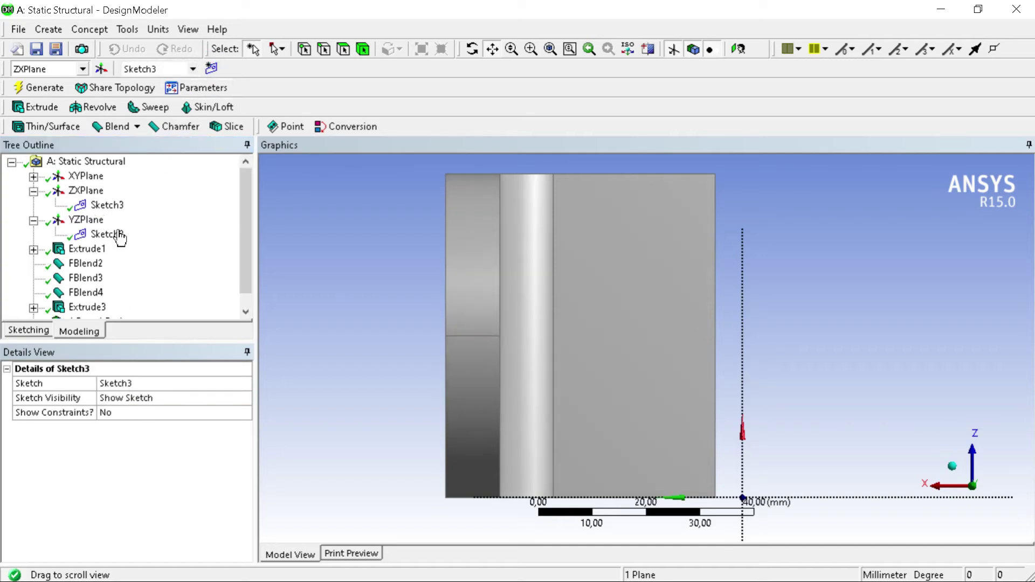
left_click(343, 49)
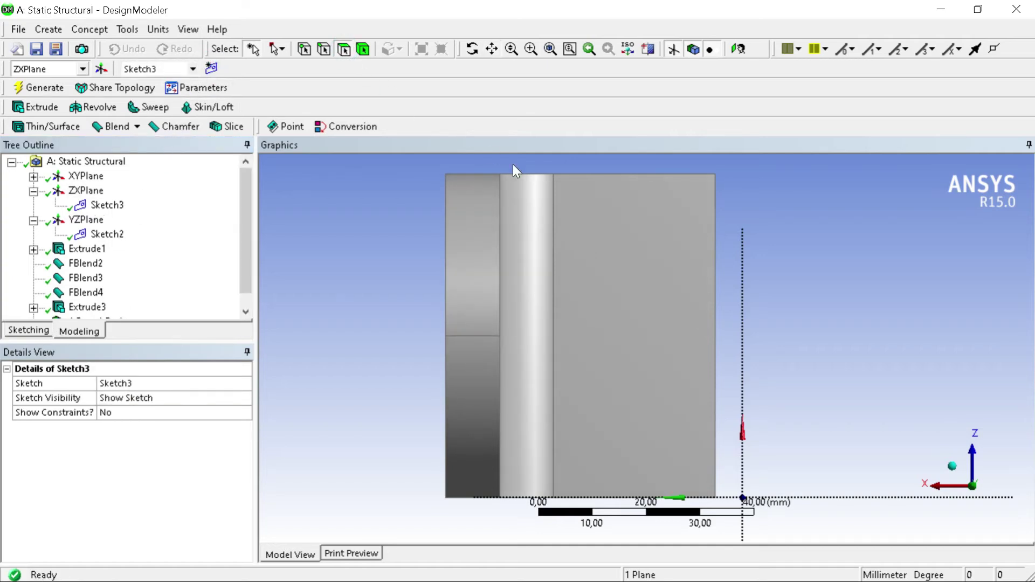
left_click(614, 306)
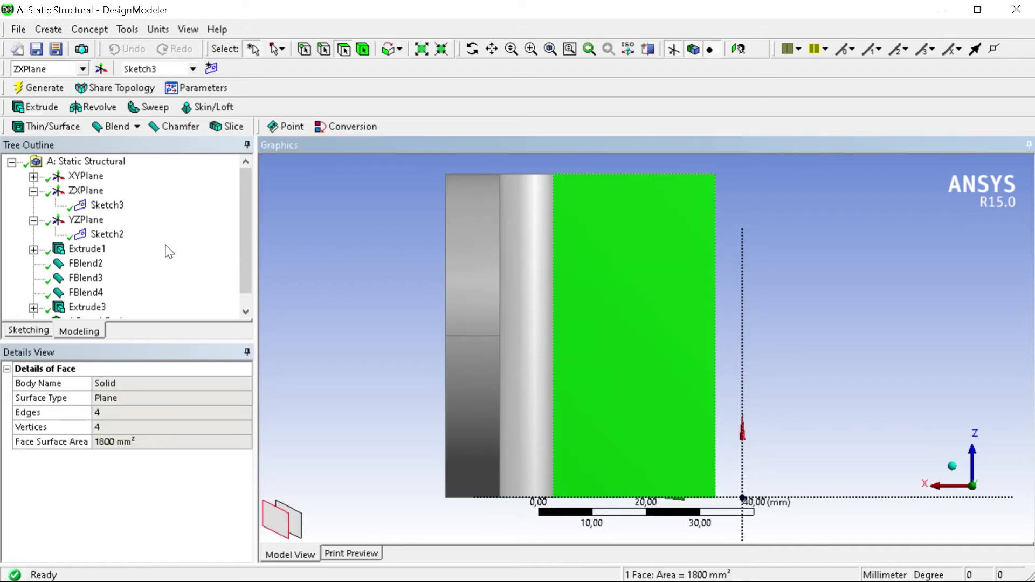
left_click(49, 88)
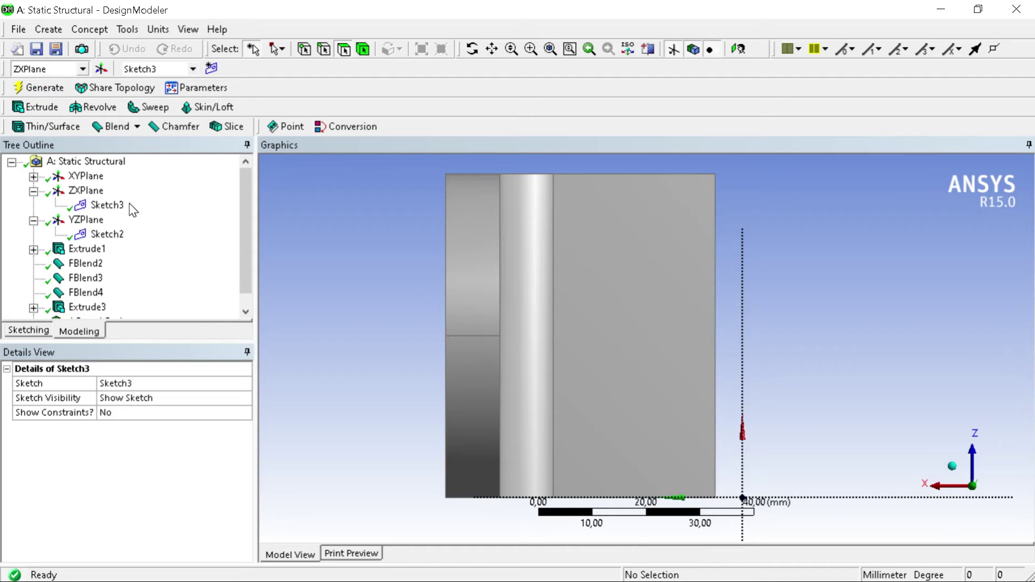
Sketch two circles one above the other on the flat base leg, the lower one about 8.4 mm in diameter
left_click(34, 331)
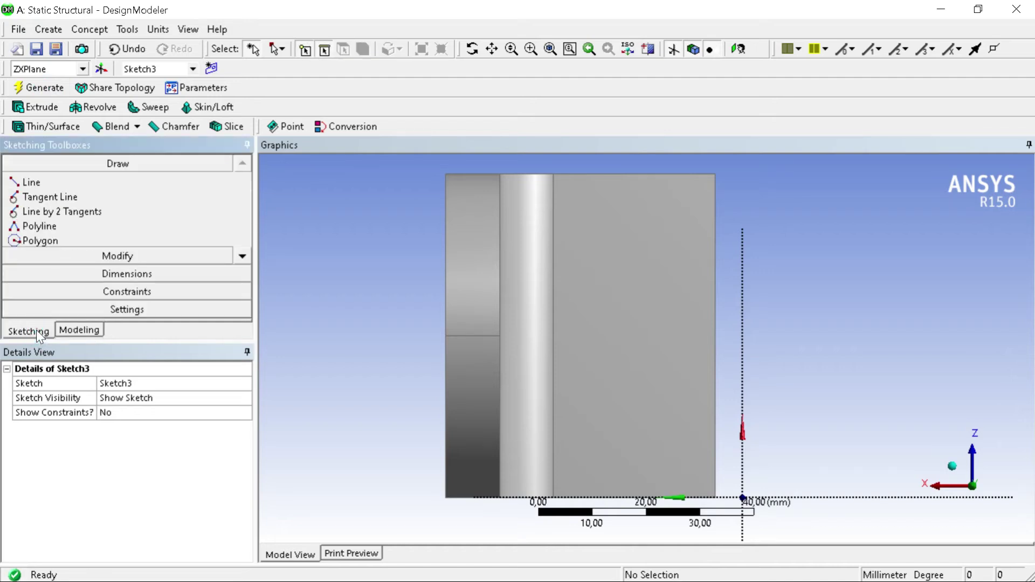
scroll(132, 239, "down", 2)
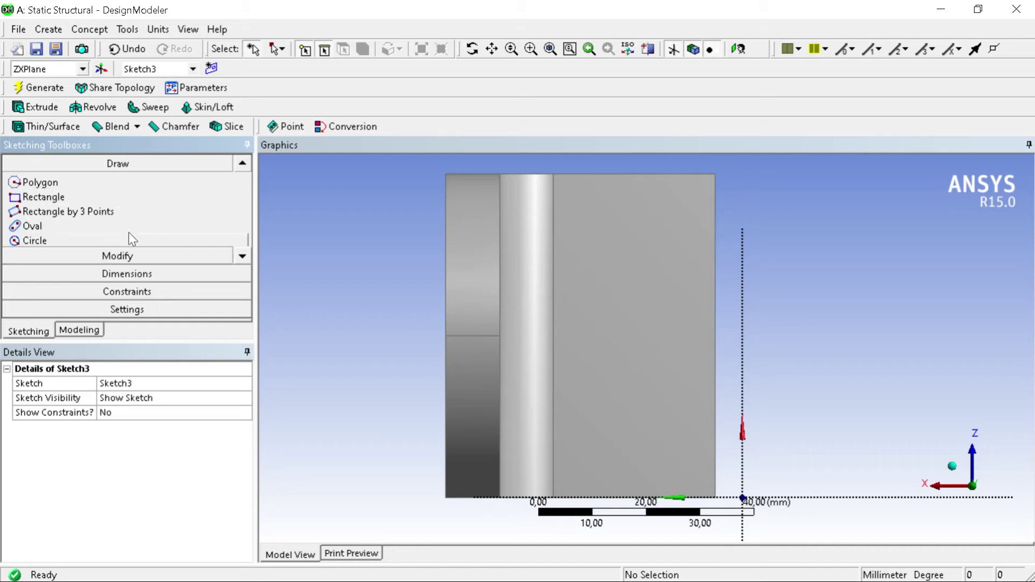
left_click(92, 237)
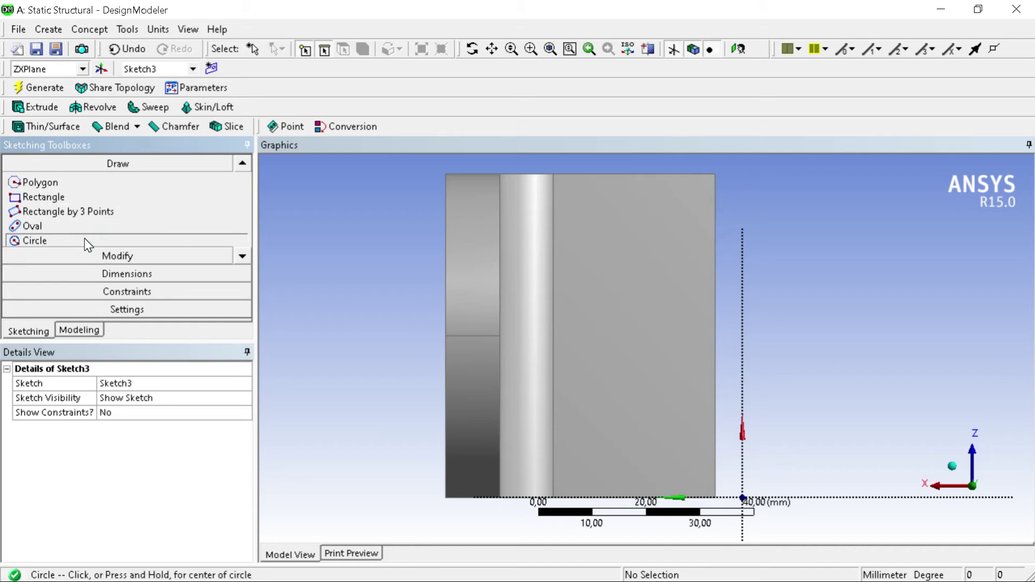
left_click(624, 232)
left_click(624, 255)
left_click(626, 404)
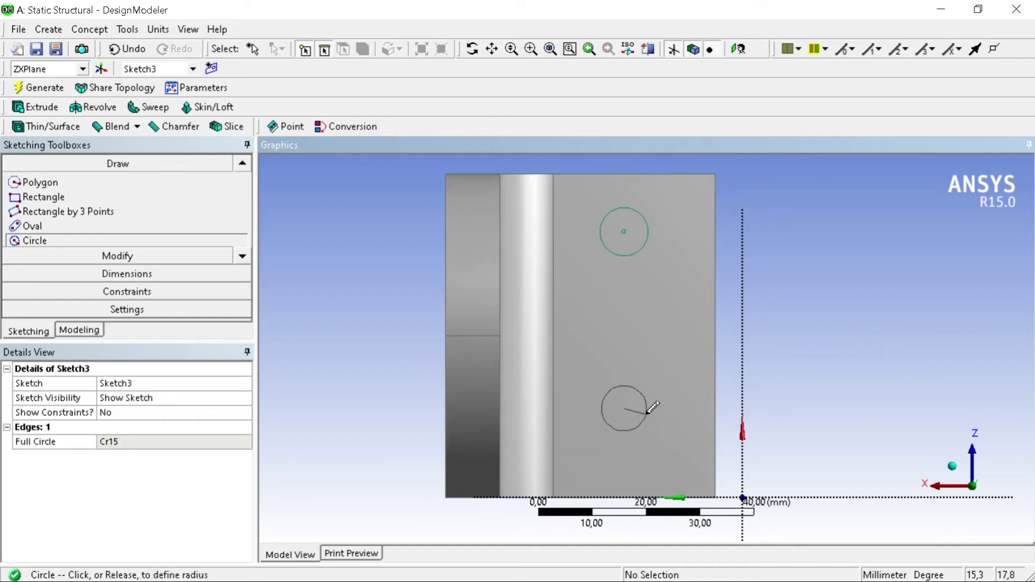
left_click(648, 412)
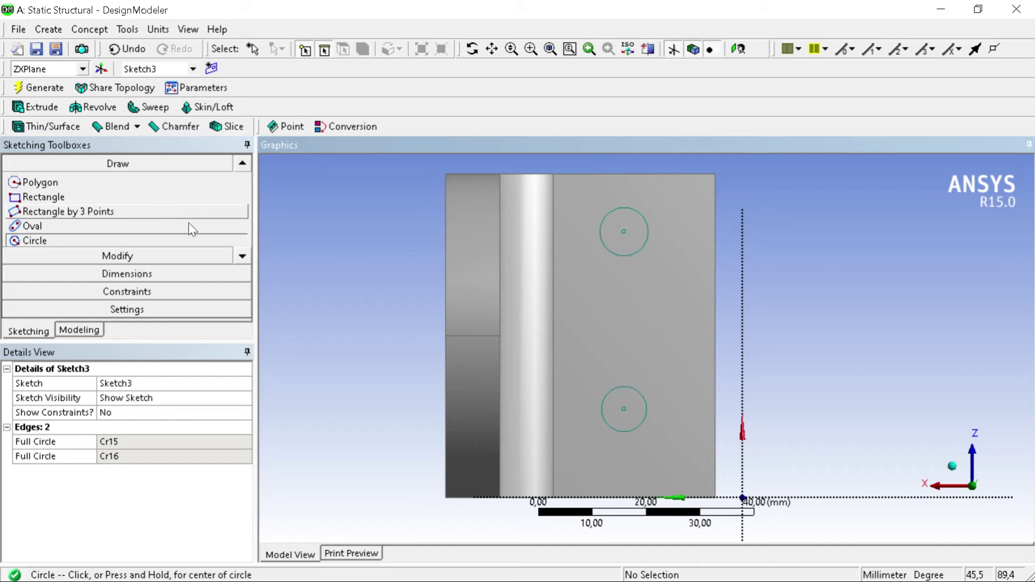
Dimension the diameters of both base-leg circles and set each to 10 mm
left_click(168, 274)
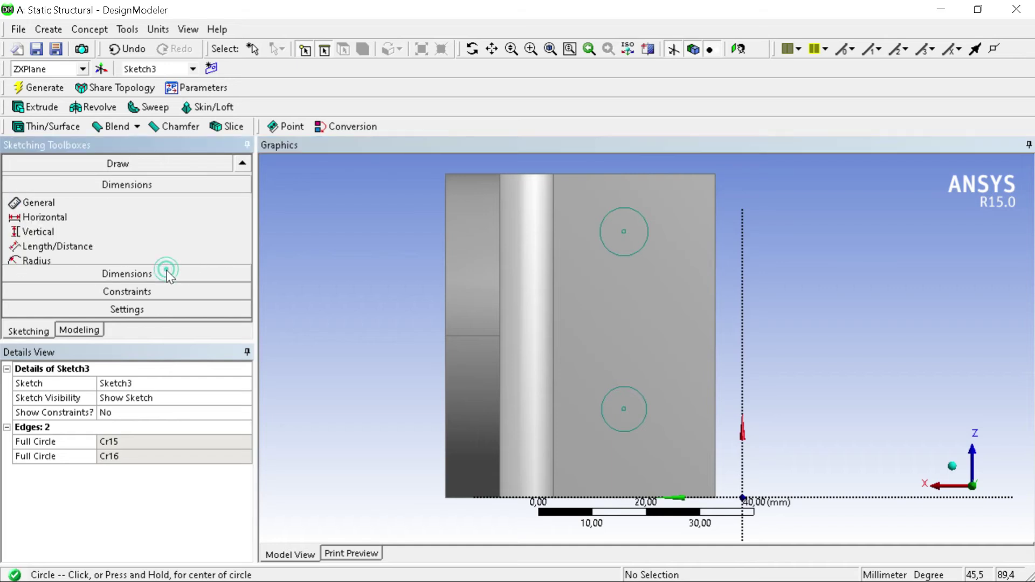
left_click(648, 230)
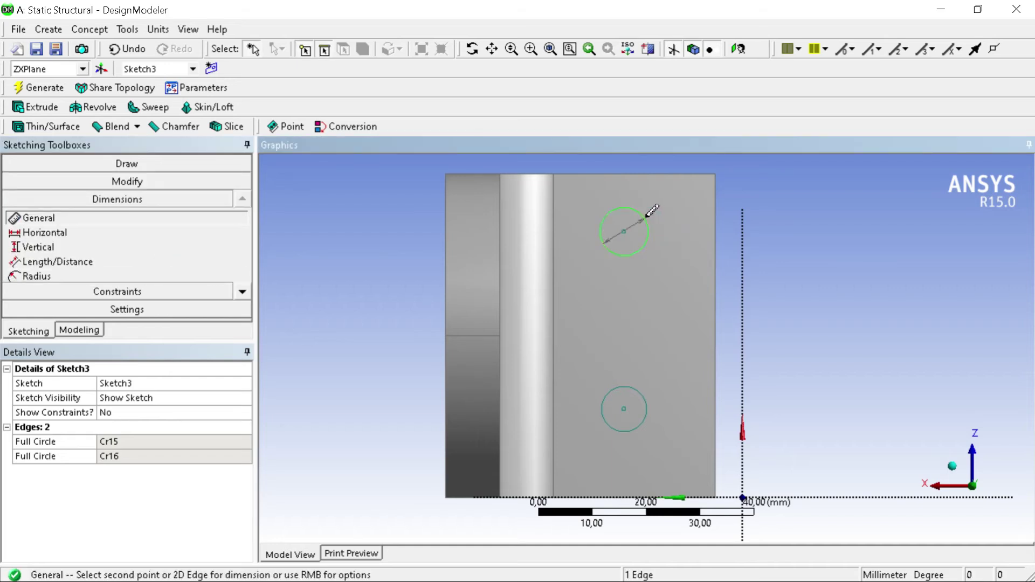
left_click(650, 213)
type("10")
key("Return")
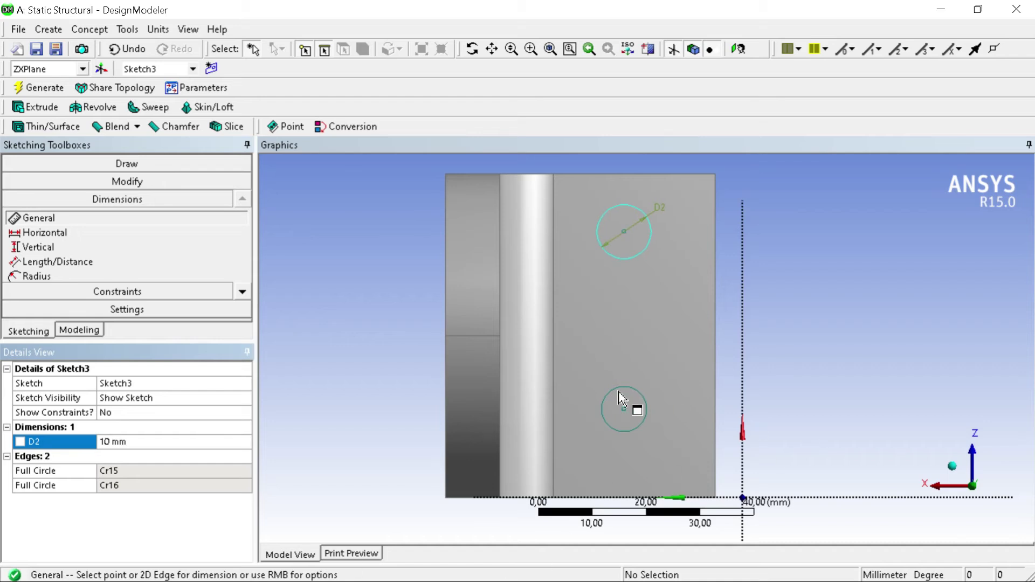
left_click(642, 398)
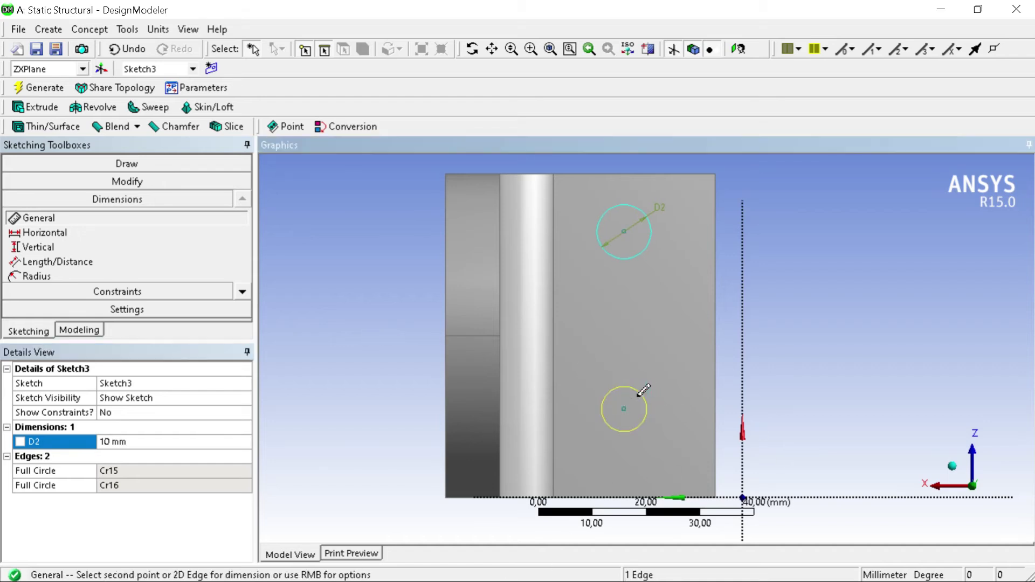
left_click(616, 405)
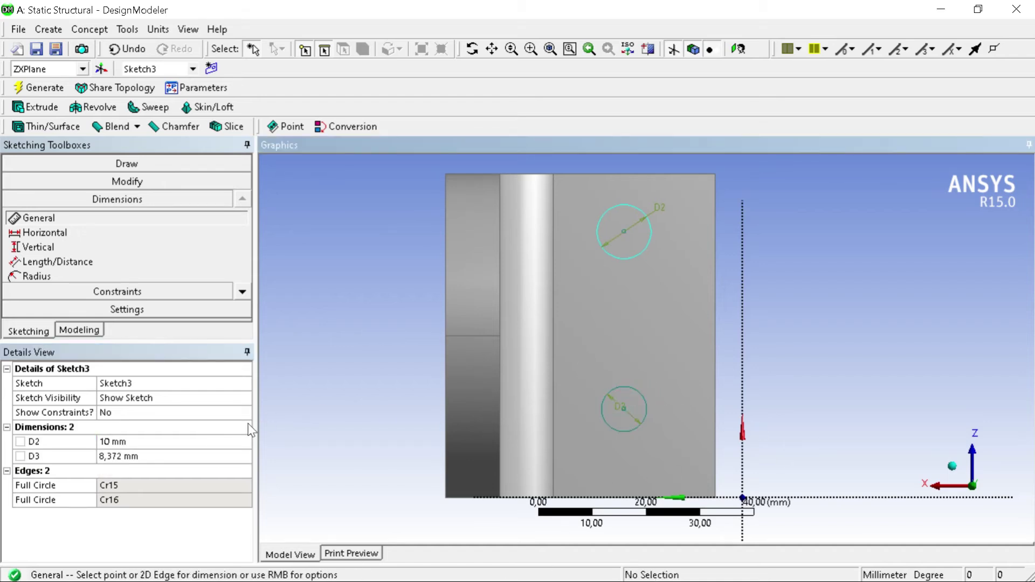
left_click(141, 456)
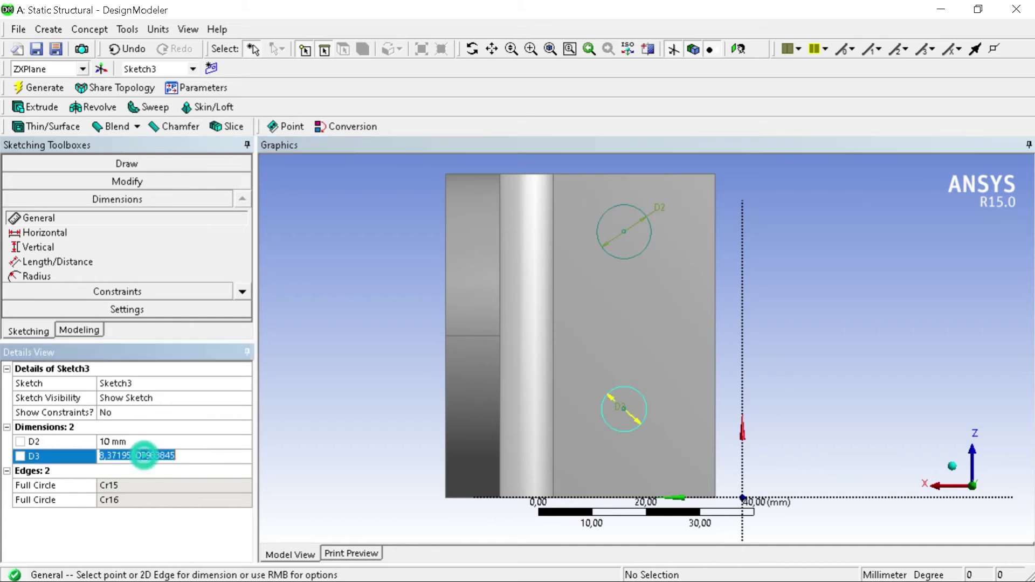
type("1")
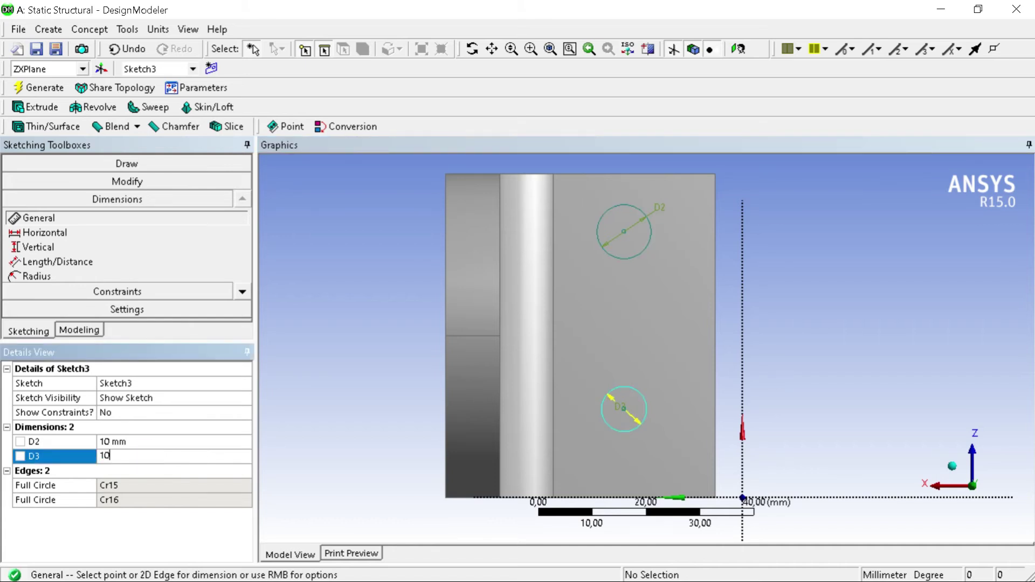
type("0")
key("Return")
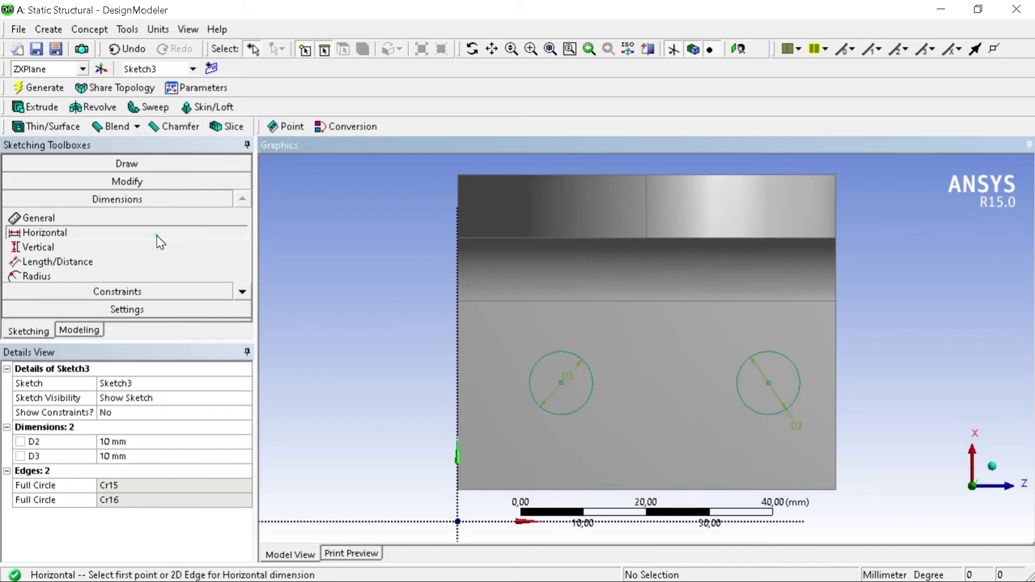
Dimension the horizontal and vertical distances from the sketch axes to the circle farther from the vertical axis
left_click(769, 384)
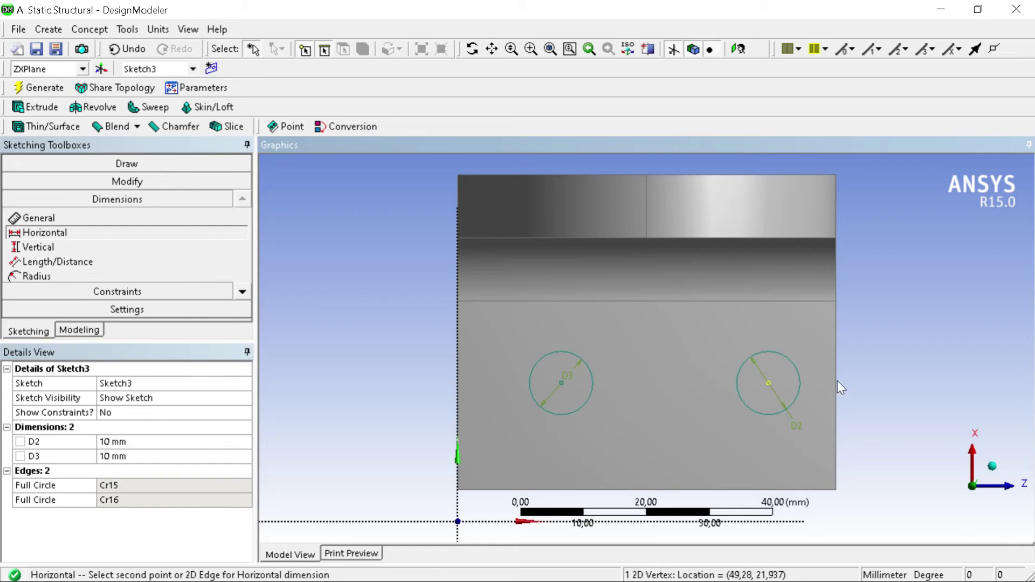
left_click(459, 381)
left_click(570, 457)
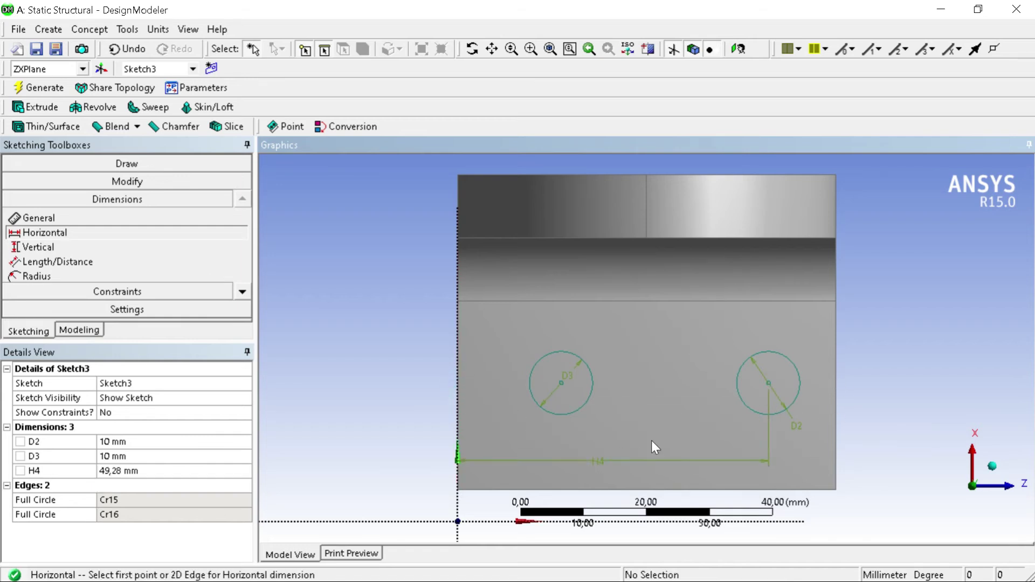
left_click(37, 247)
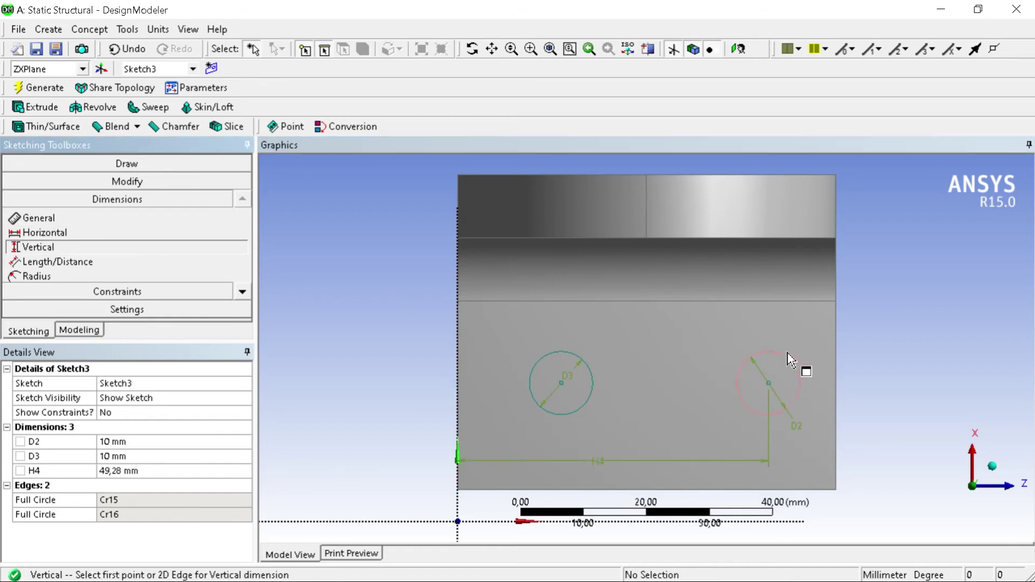
left_click(798, 366)
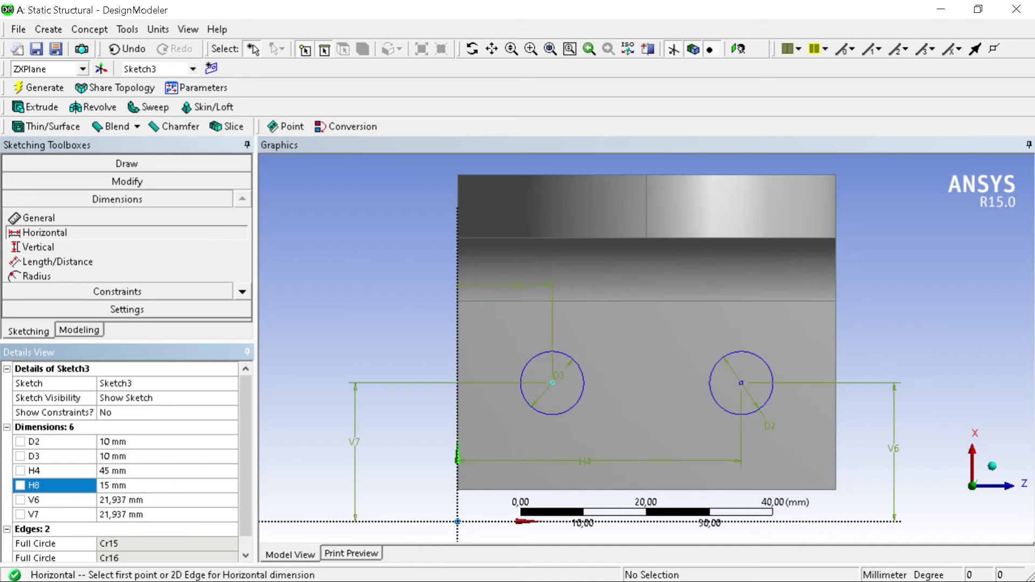
Set the vertical distances of both circles from the horizontal axis to 15 mm
left_click(137, 500)
type("15")
key("Return")
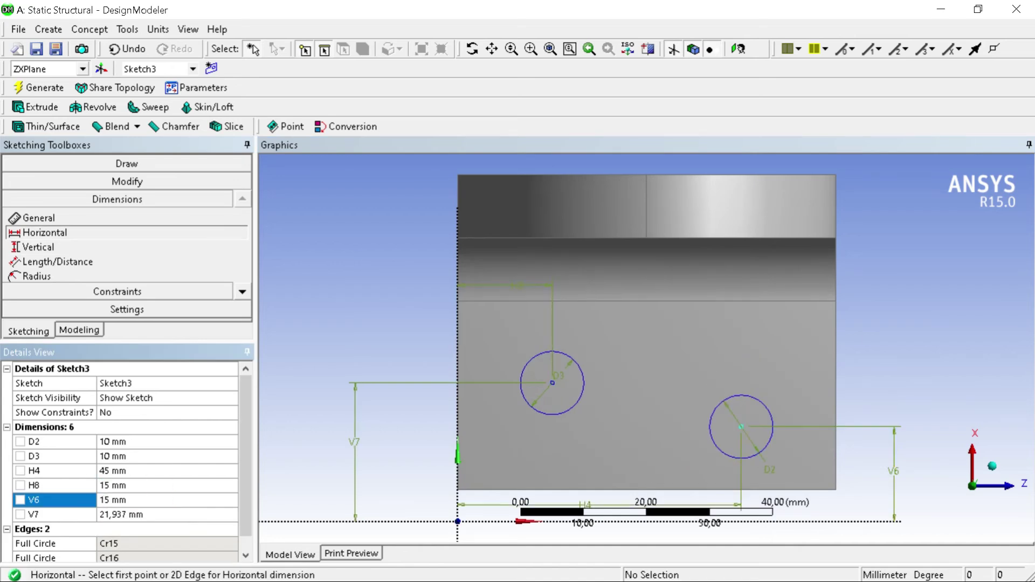
left_click(137, 514)
type("15")
key("Return")
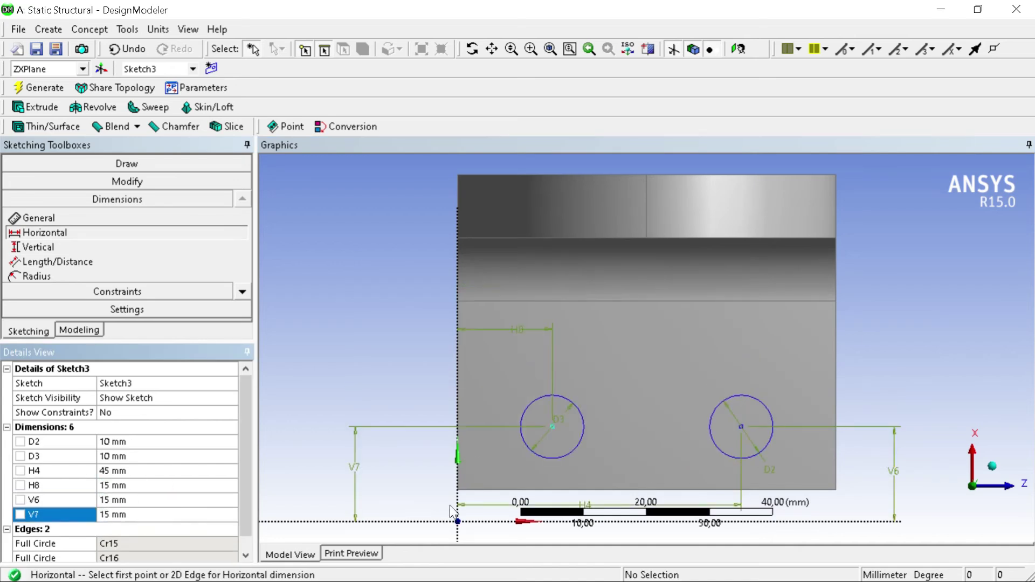
Switch from DesignModeler to the Workbench project and open the Static Structural system's Model in Mechanical
left_click(18, 29)
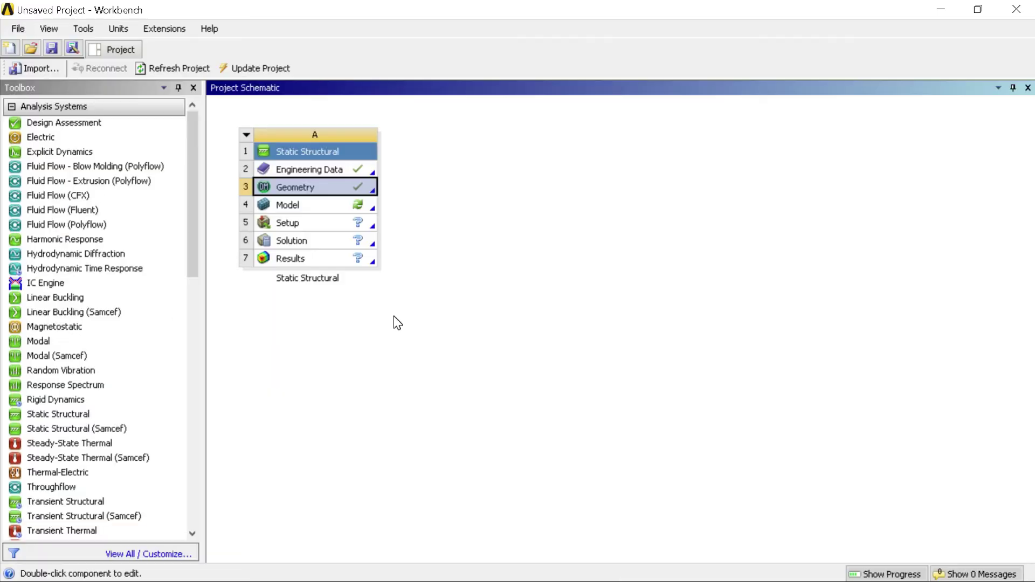
left_click(295, 205)
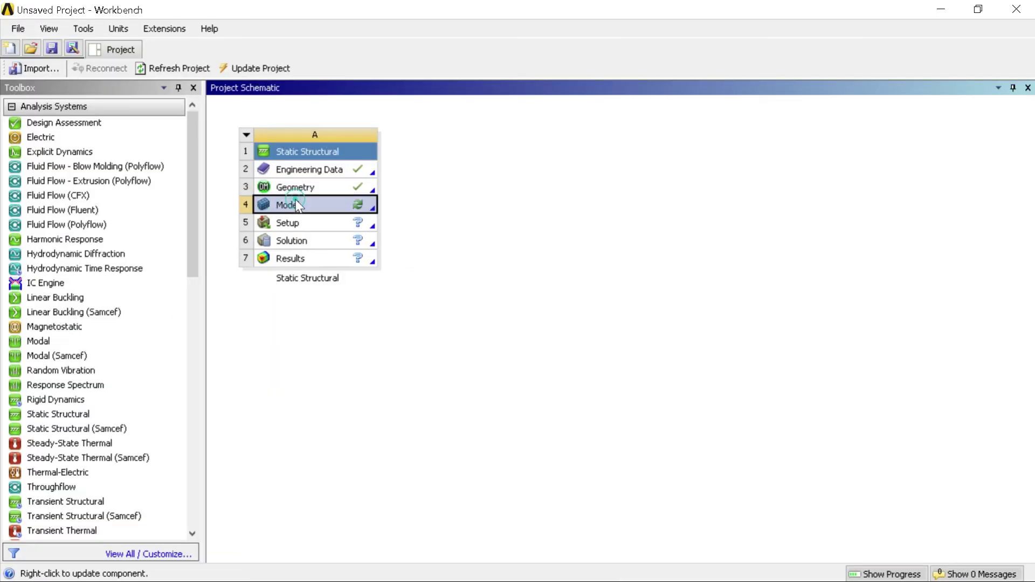
double_click(296, 204)
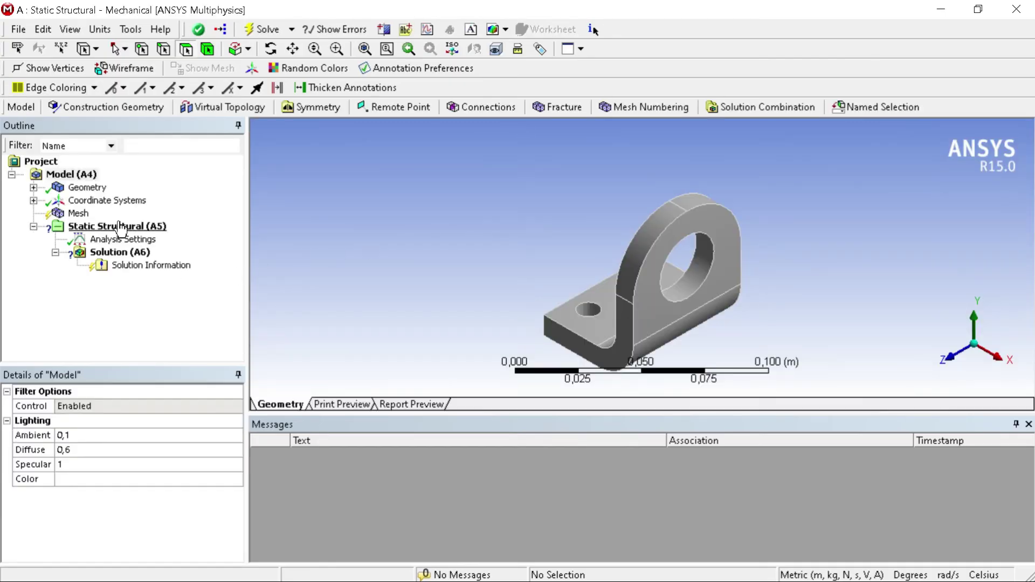
Generate the bracket's mesh with the default mesh settings
left_click(81, 215)
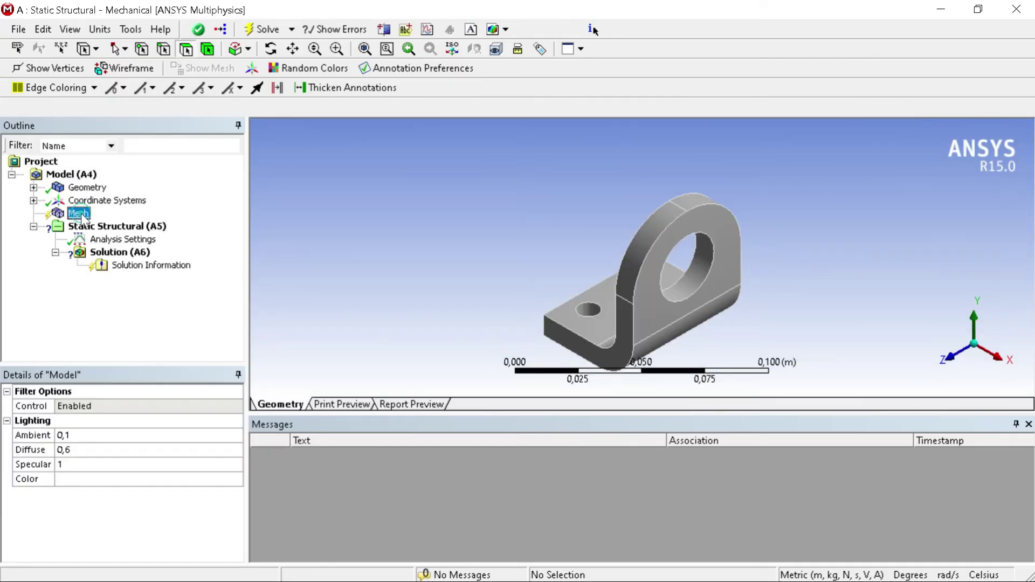
right_click(85, 218)
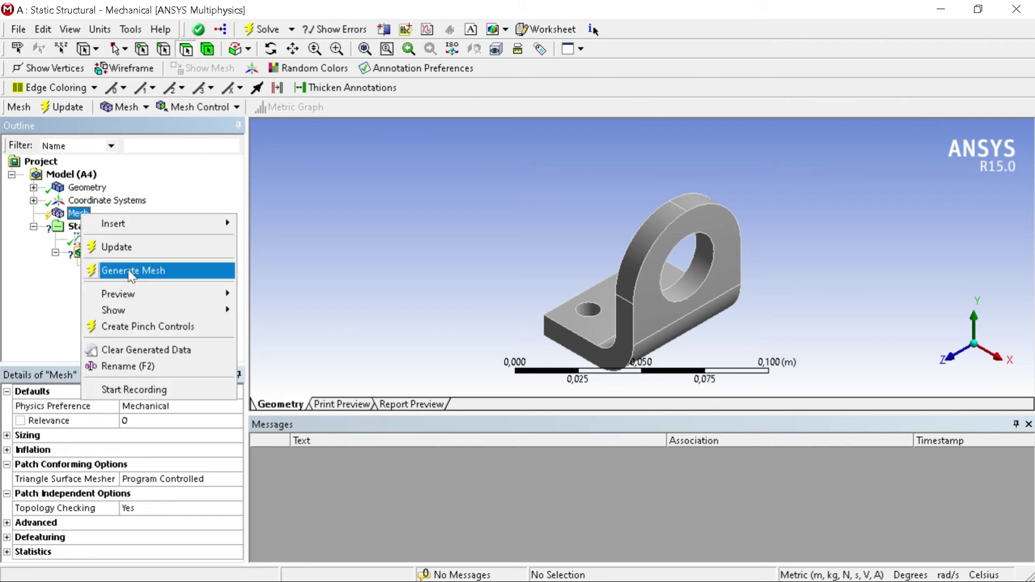
left_click(141, 276)
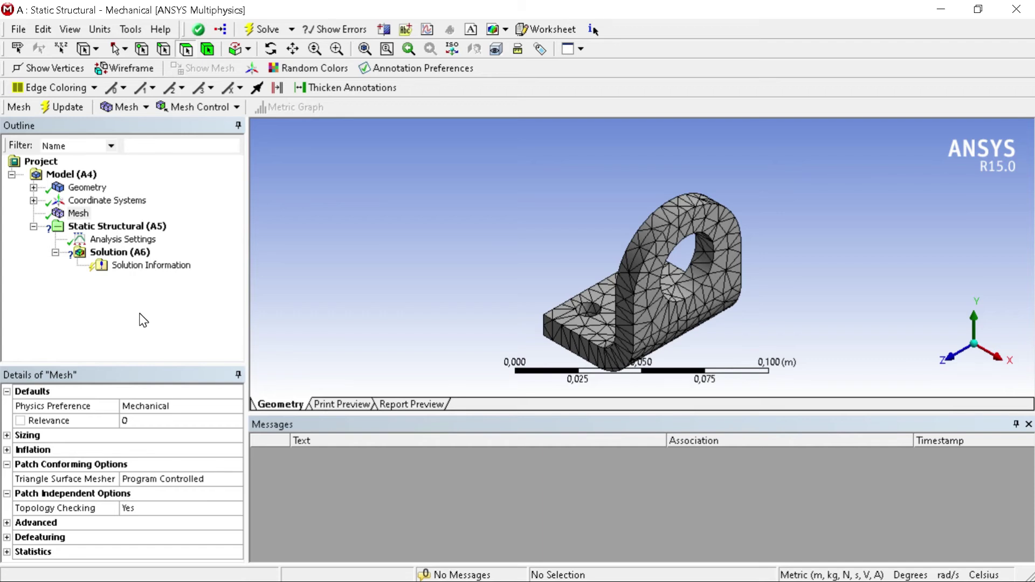
Add a Fixed Support to the Static Structural analysis on the flat underside face of the base leg
left_click(132, 227)
right_click(131, 222)
mouse_move(202, 241)
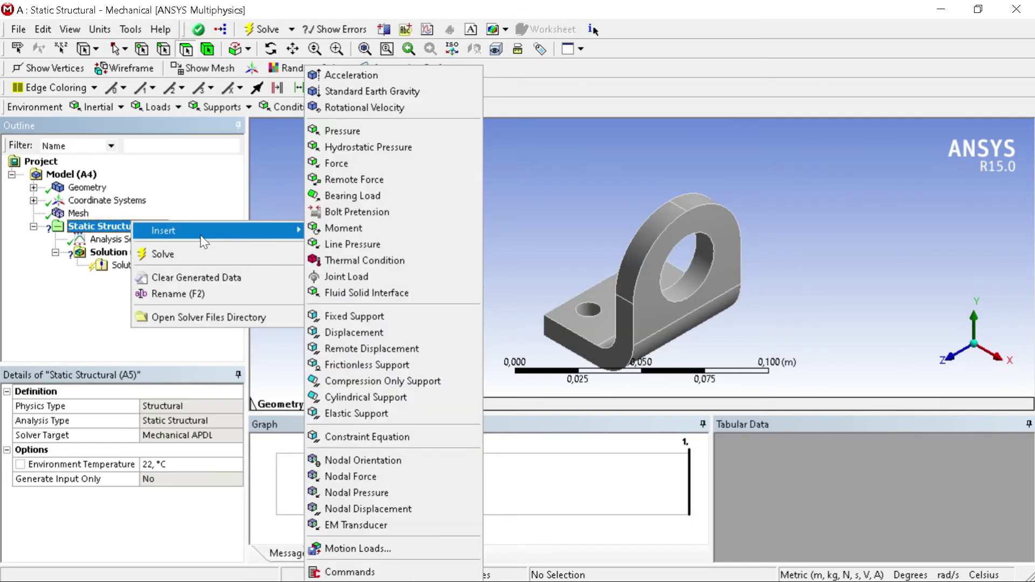
left_click(357, 316)
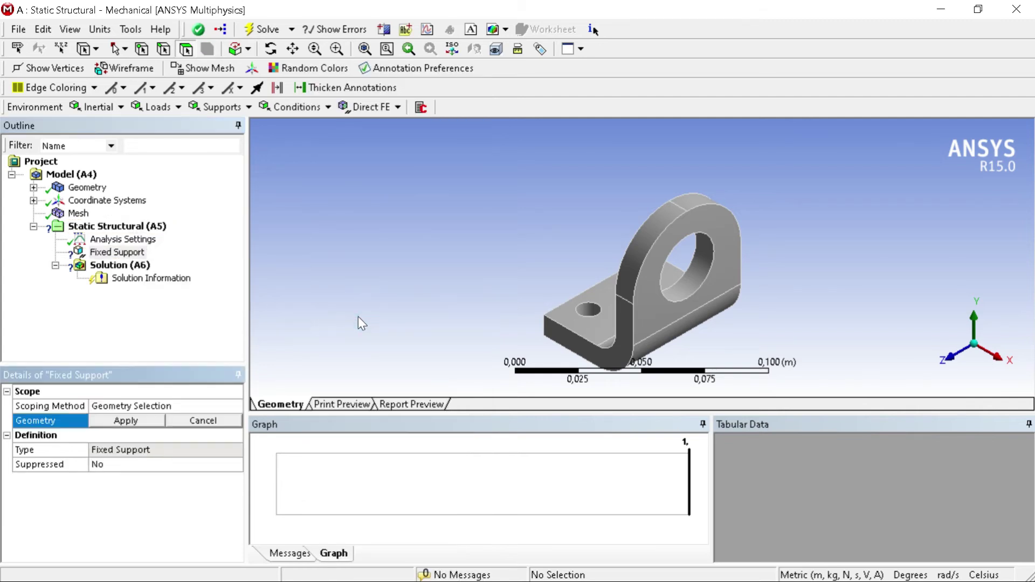
left_click(271, 49)
left_click_drag(625, 278, 592, 169)
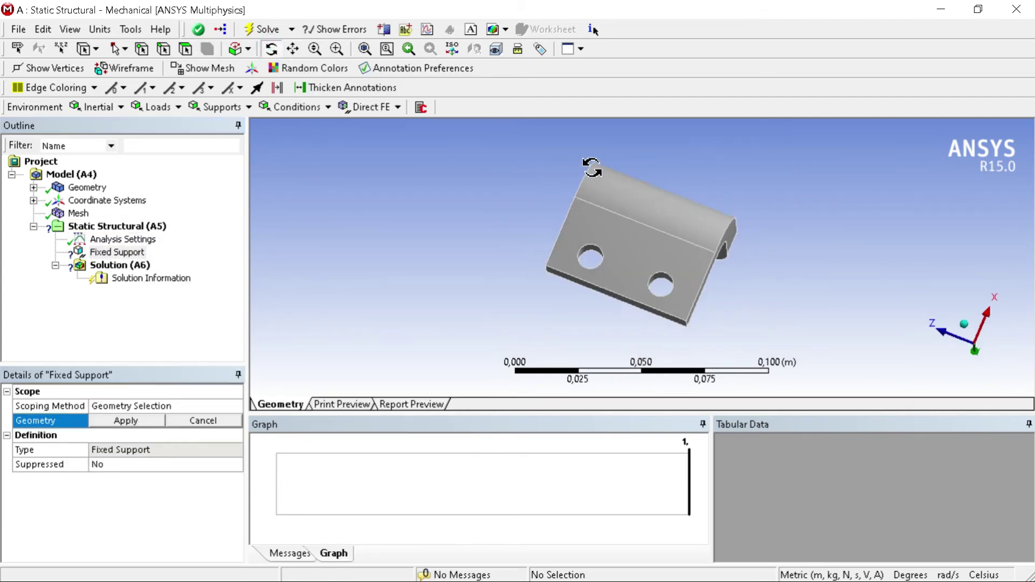
left_click(186, 50)
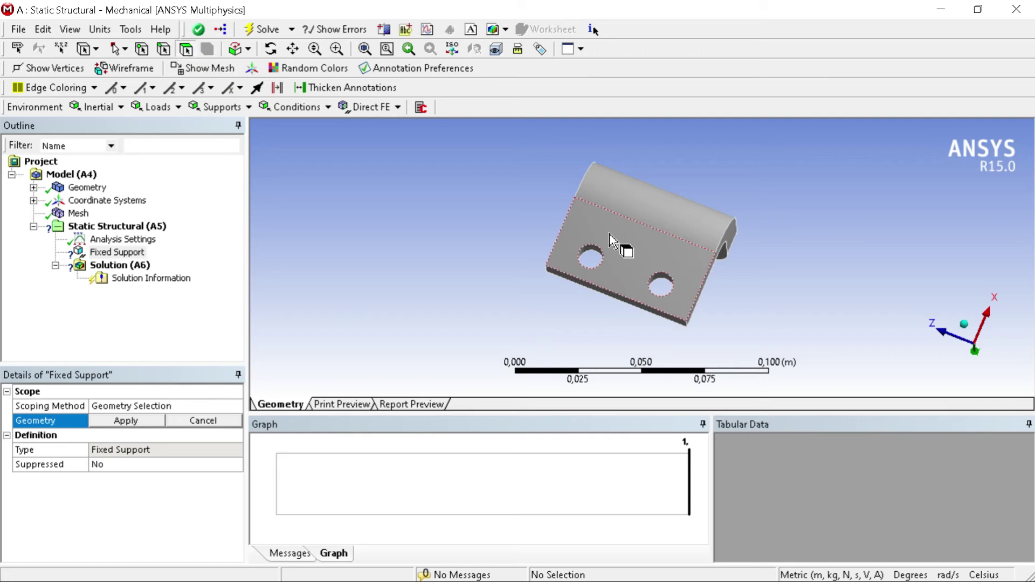
left_click(610, 235)
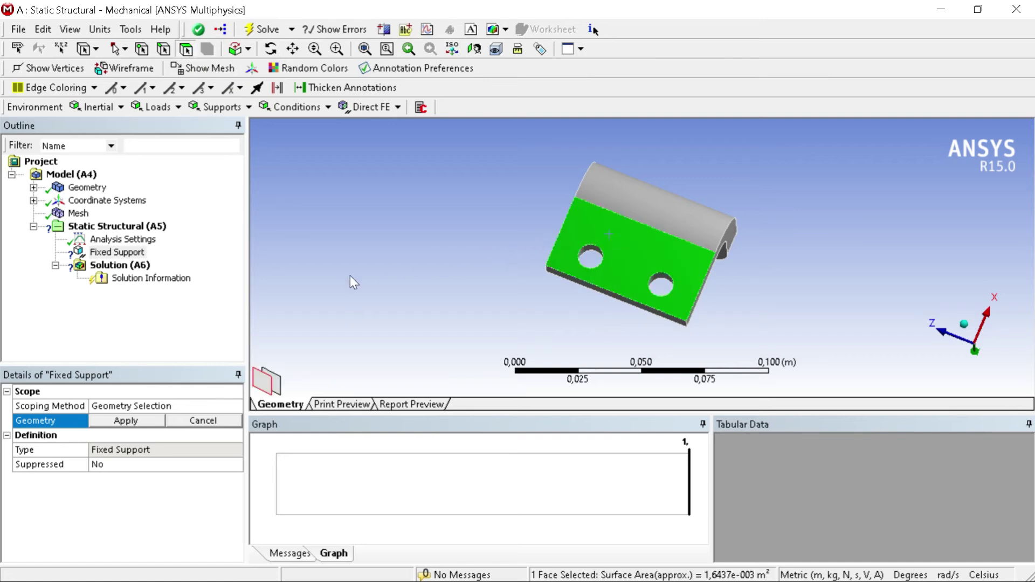
left_click(126, 420)
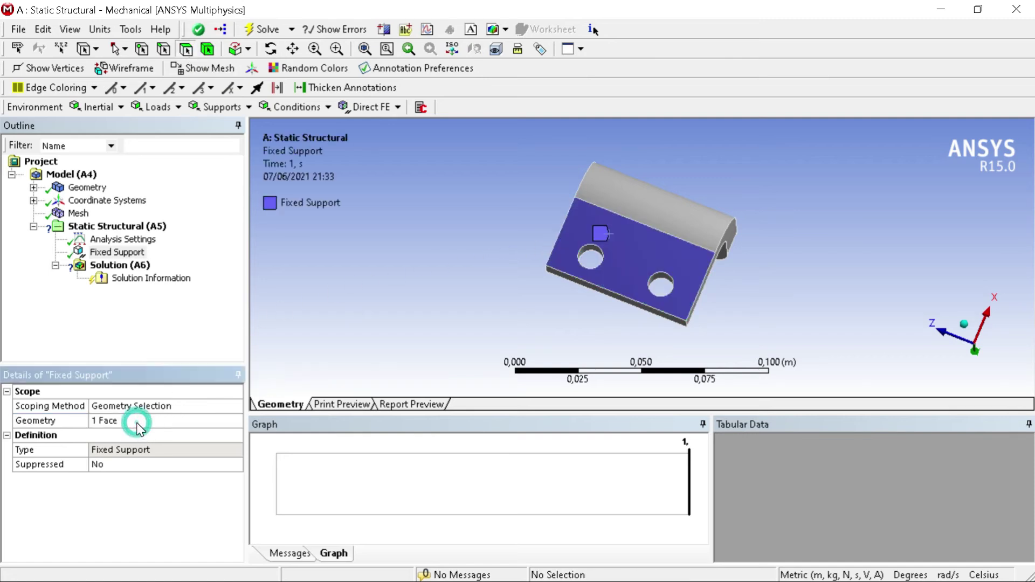
Add a Force load to the Static Structural analysis on the cylindrical inner face of the bracket's large hole
right_click(141, 227)
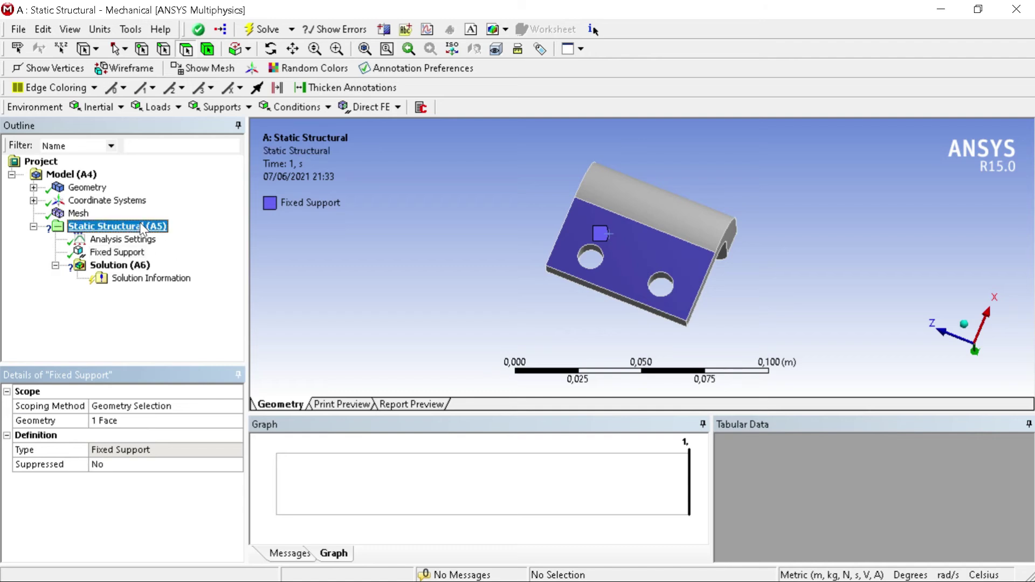
mouse_move(222, 237)
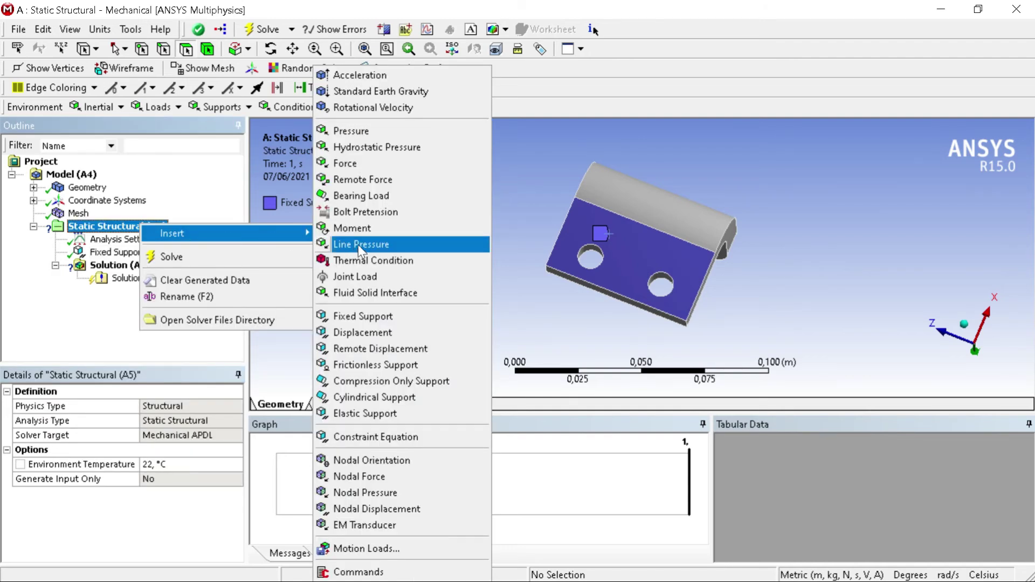
left_click(354, 166)
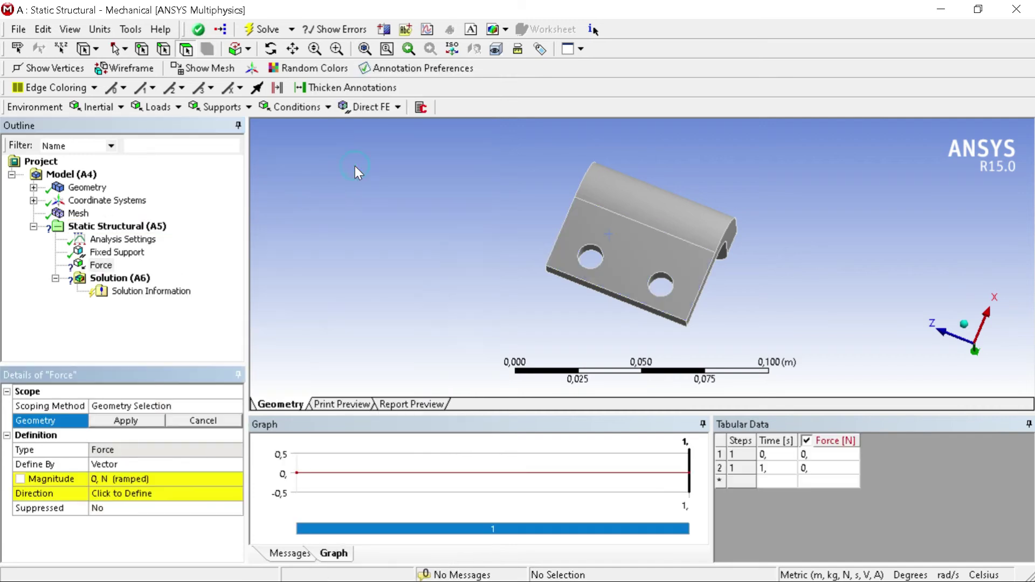
middle_click_drag(567, 178, 486, 205)
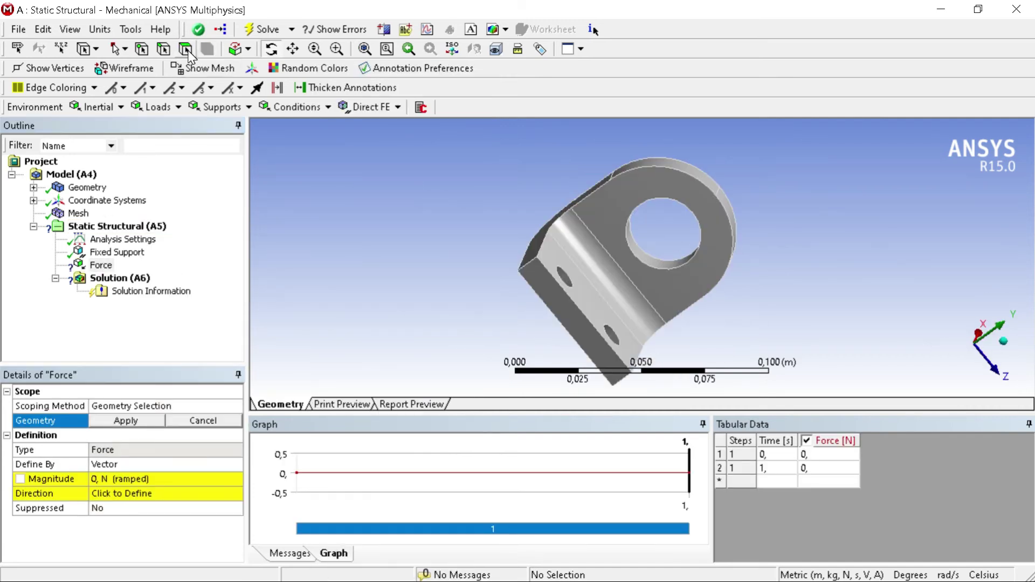
left_click(186, 50)
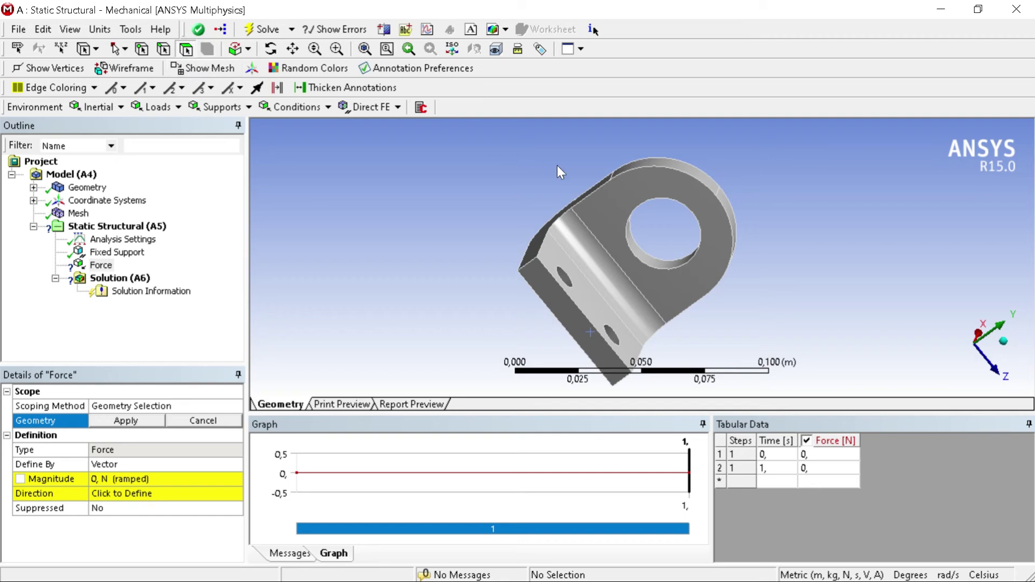
left_click(642, 248)
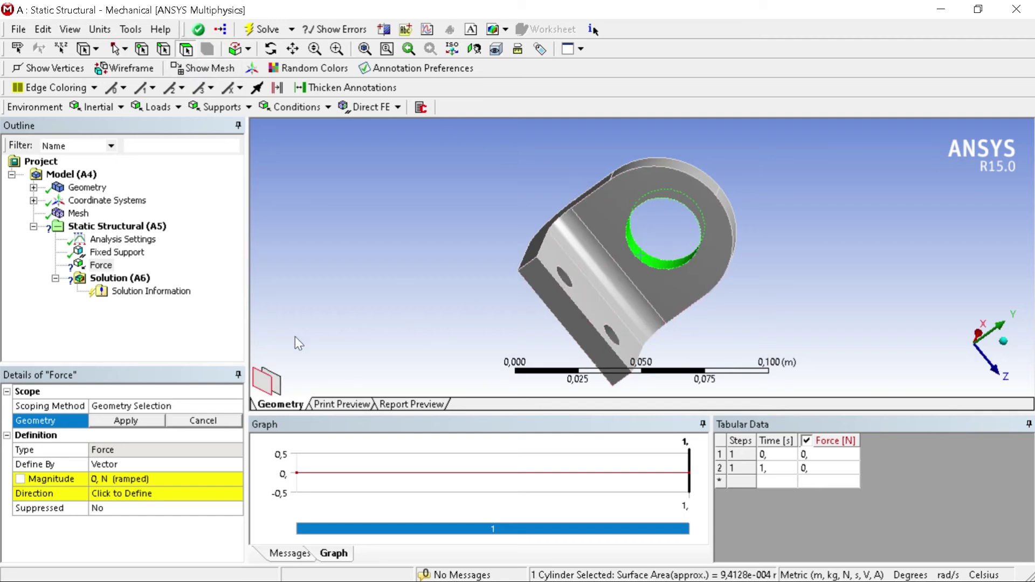
left_click(132, 422)
Define the force by components, with X 52000 N, Y 32000 N and Z 12000 N
left_click(160, 465)
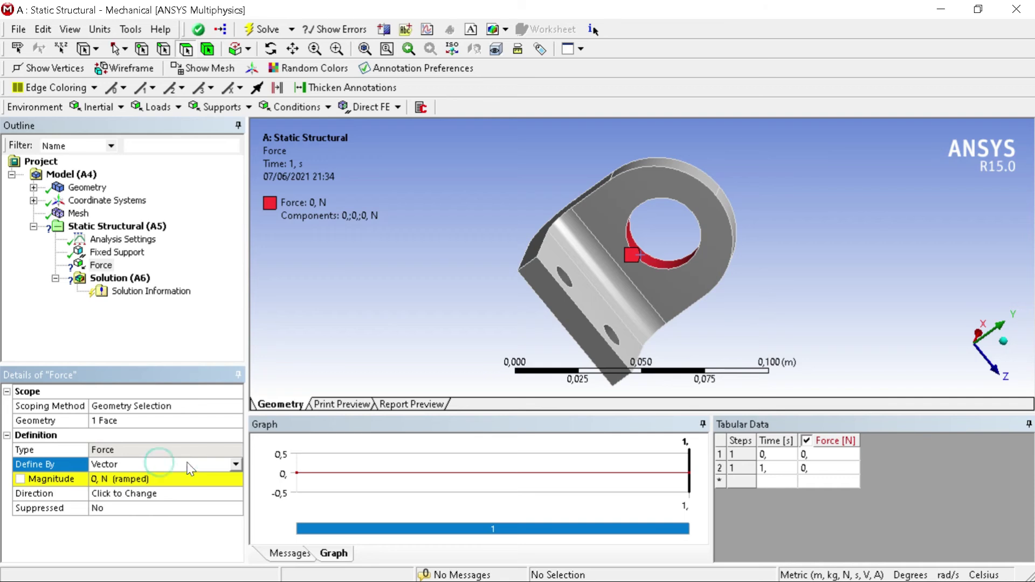
left_click(236, 465)
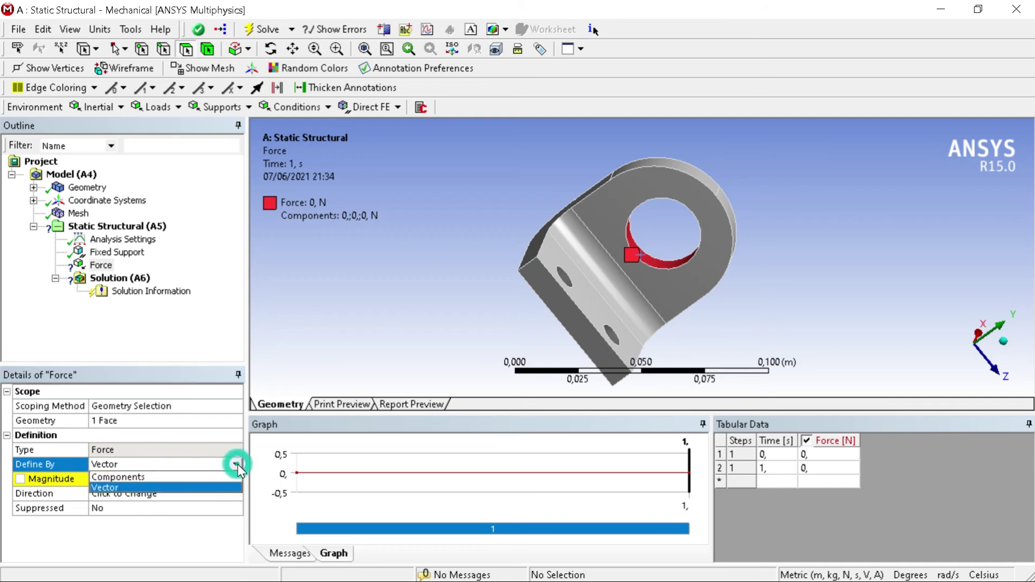
left_click(193, 479)
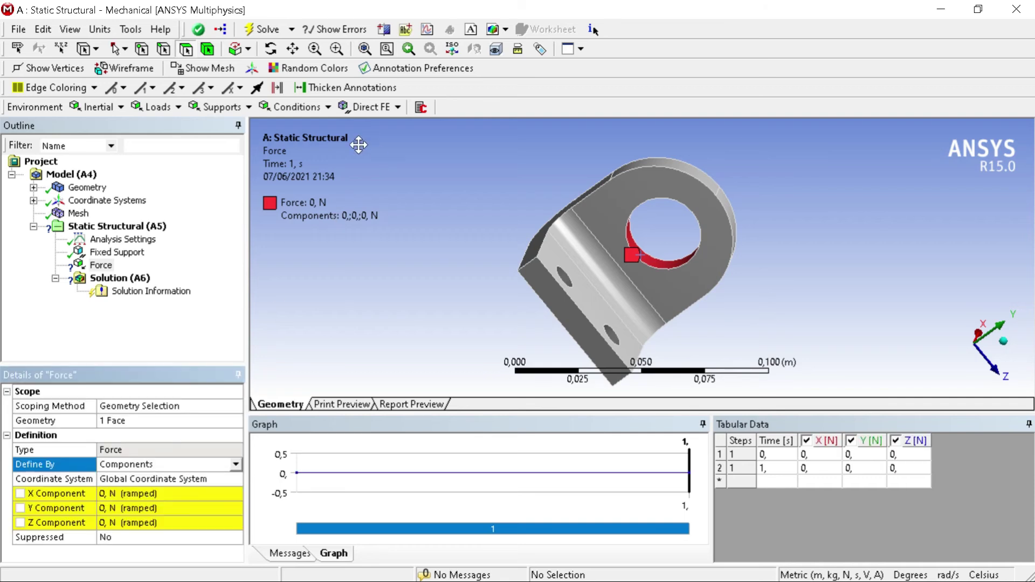
left_click(135, 494)
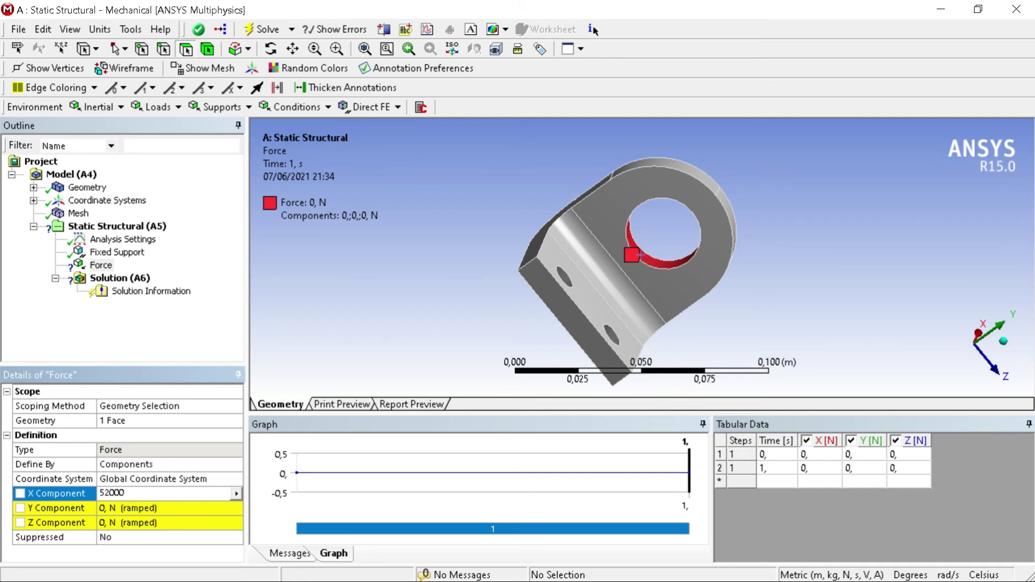
key("Return")
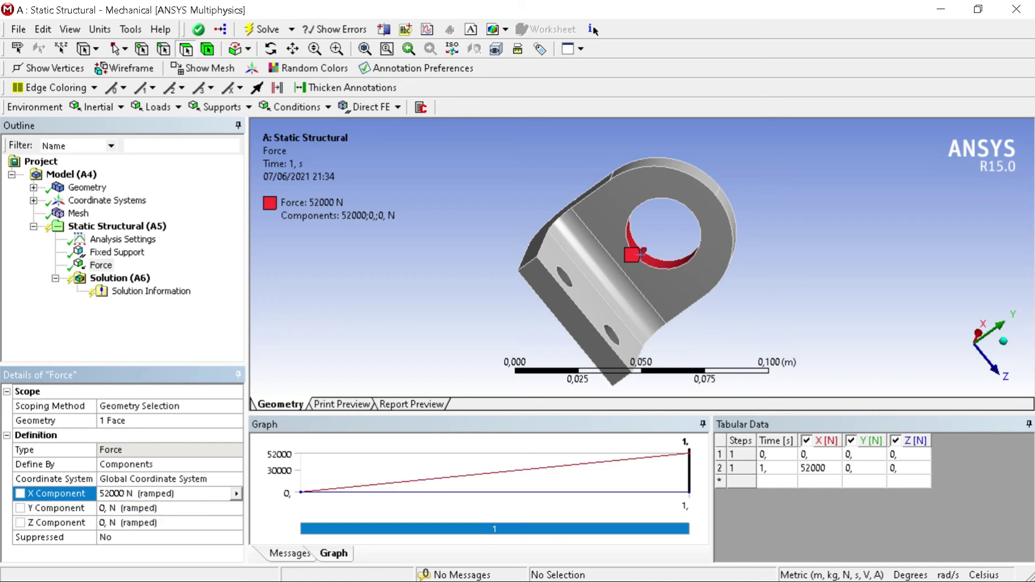
left_click(153, 510)
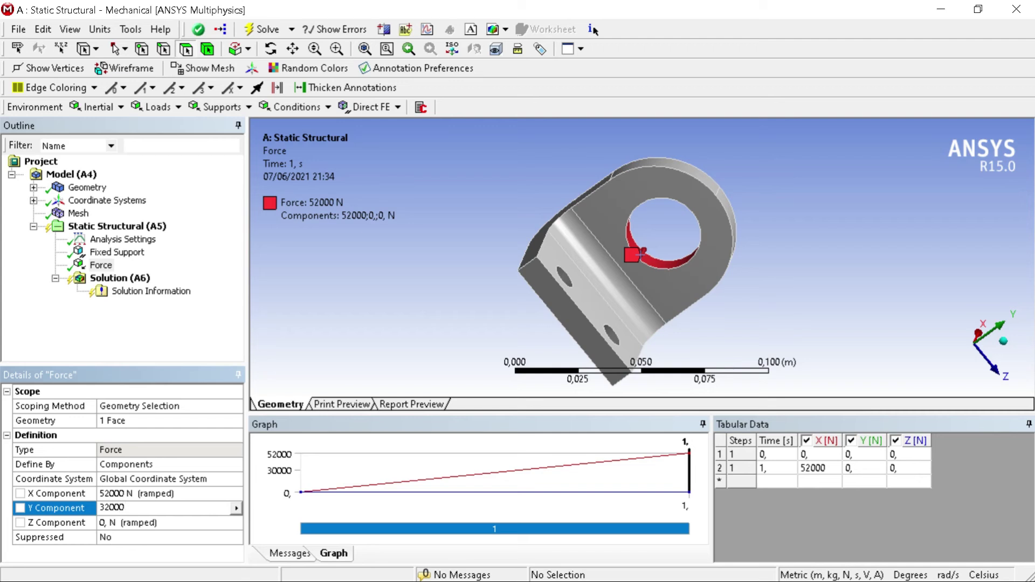
key("Return")
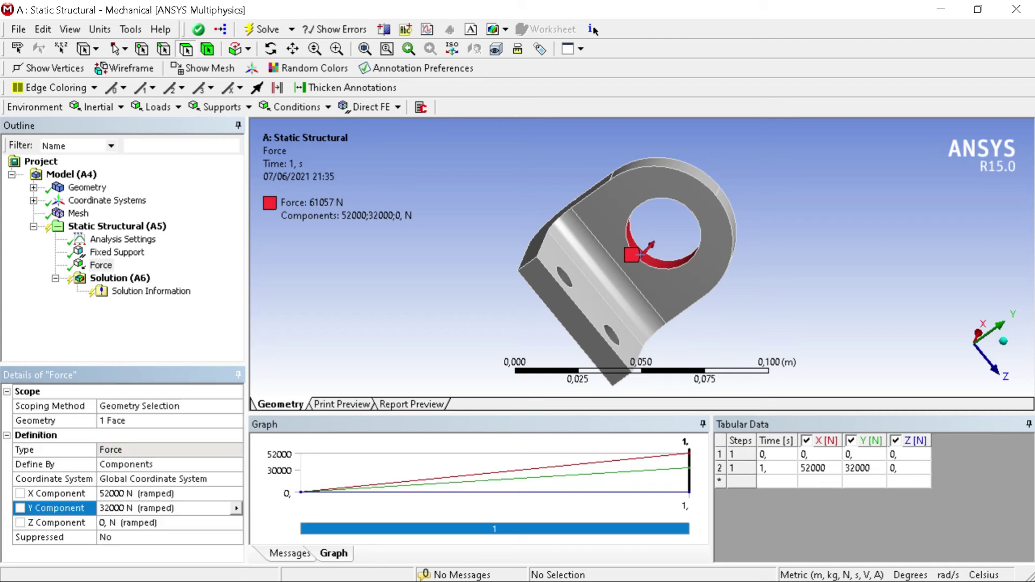
left_click(130, 523)
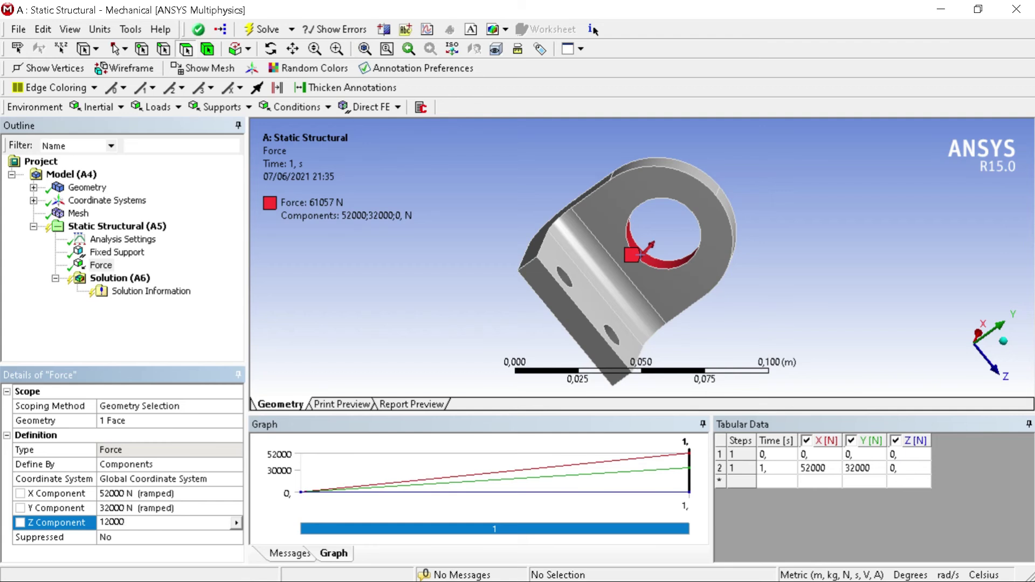
key("Return")
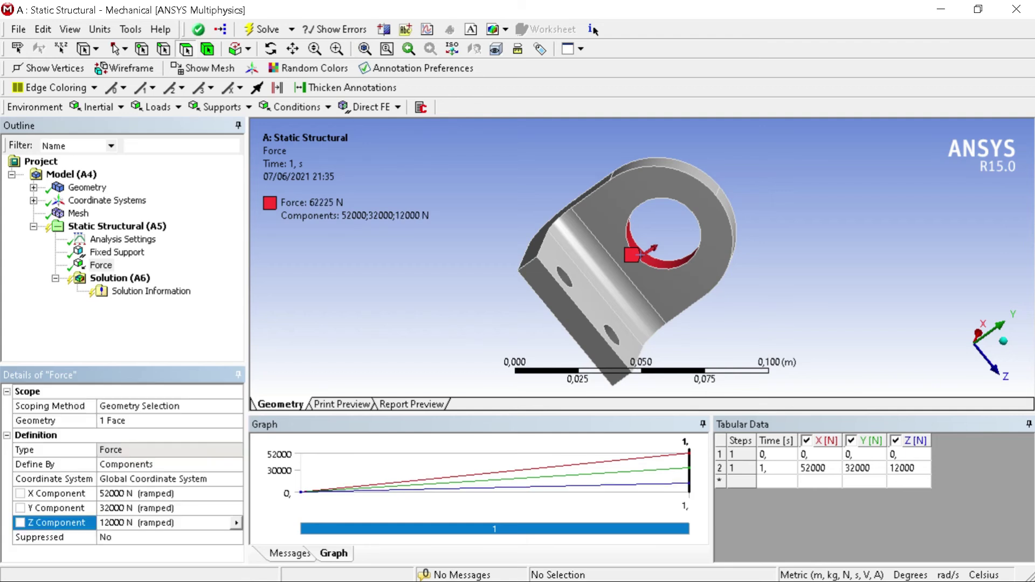
Add Equivalent (von-Mises) stress and Total Deformation results to the Solution
right_click(140, 279)
mouse_move(149, 289)
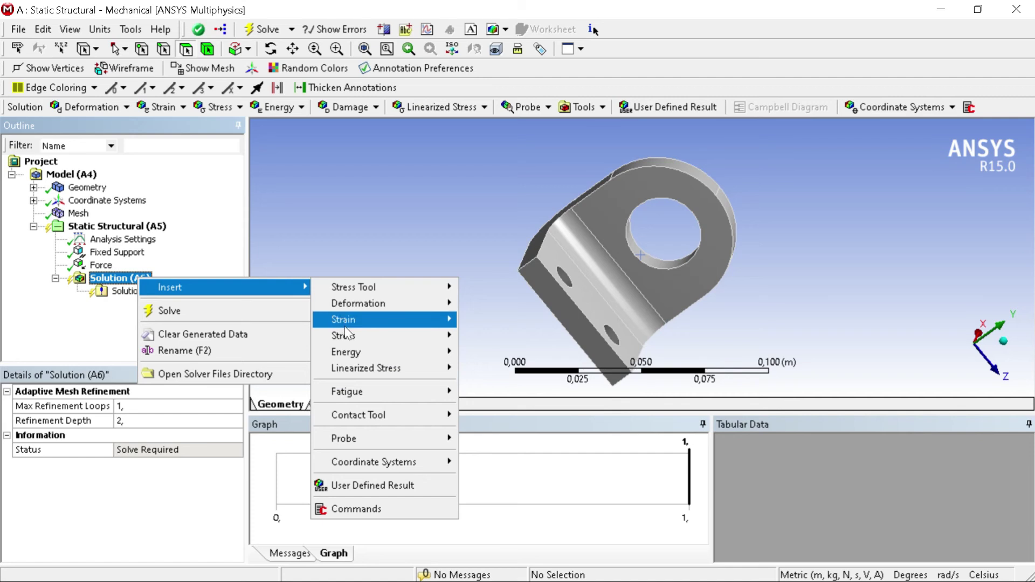
mouse_move(349, 335)
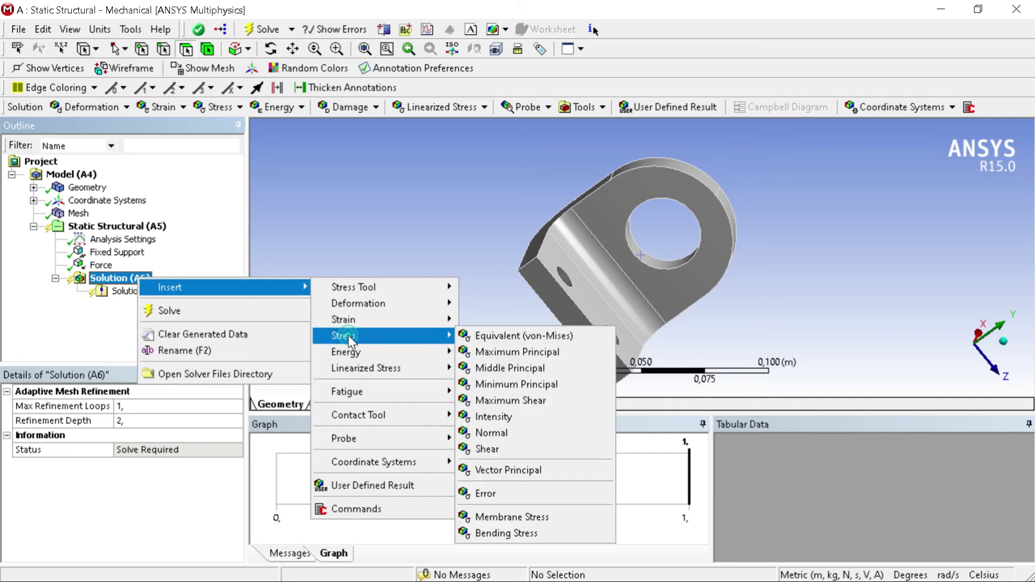
left_click(496, 342)
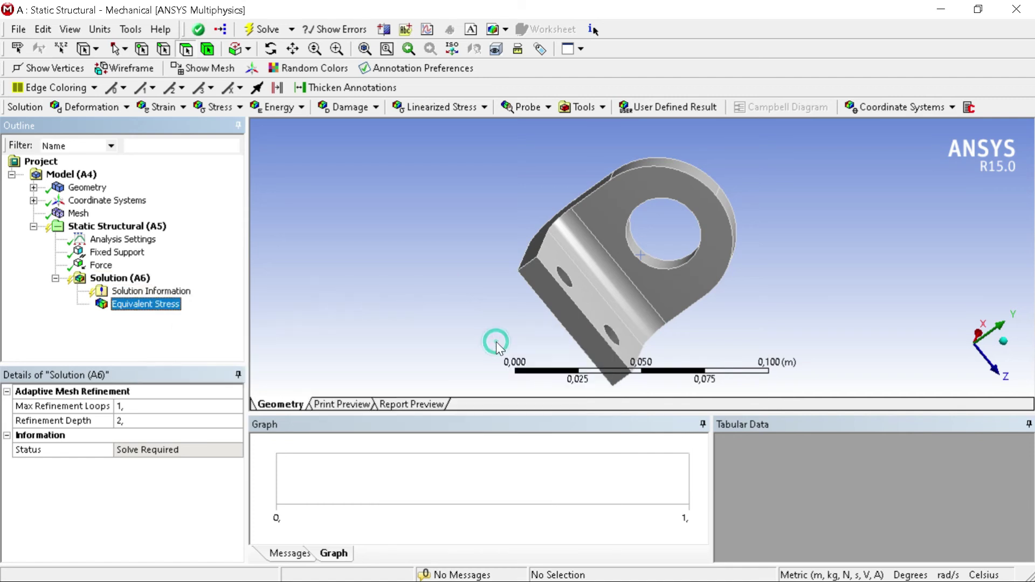
right_click(141, 282)
mouse_move(181, 297)
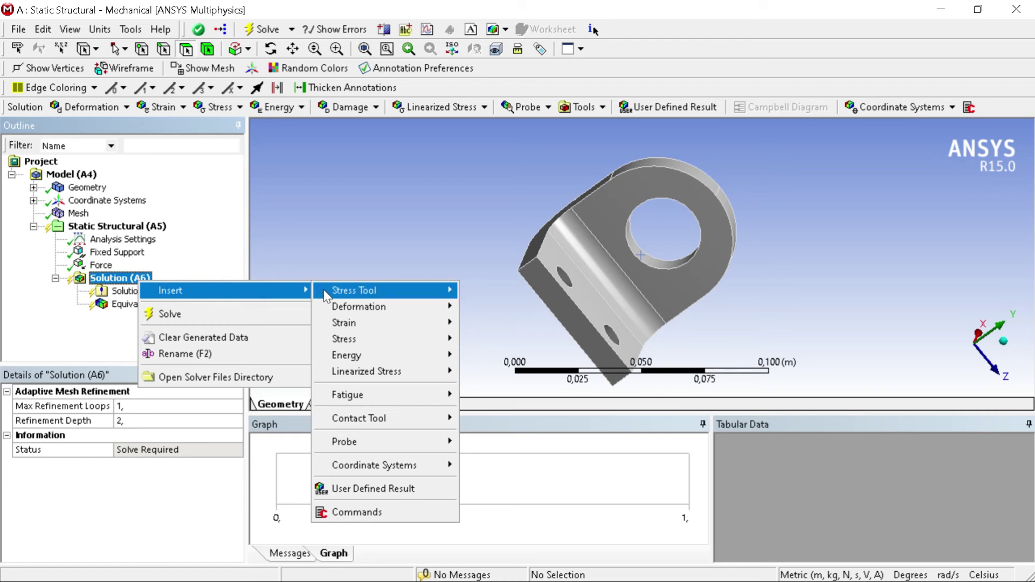
mouse_move(352, 310)
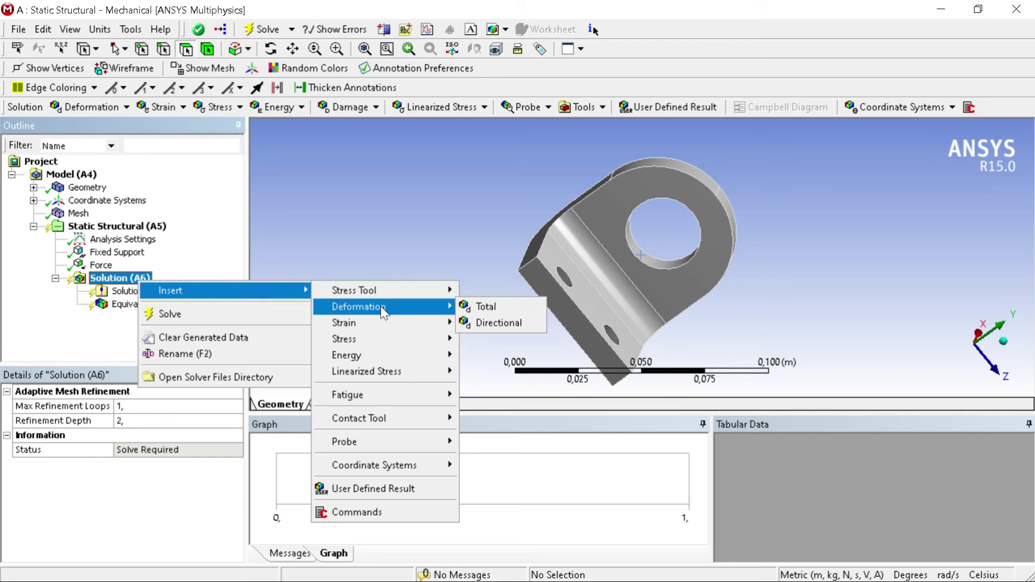
left_click(475, 306)
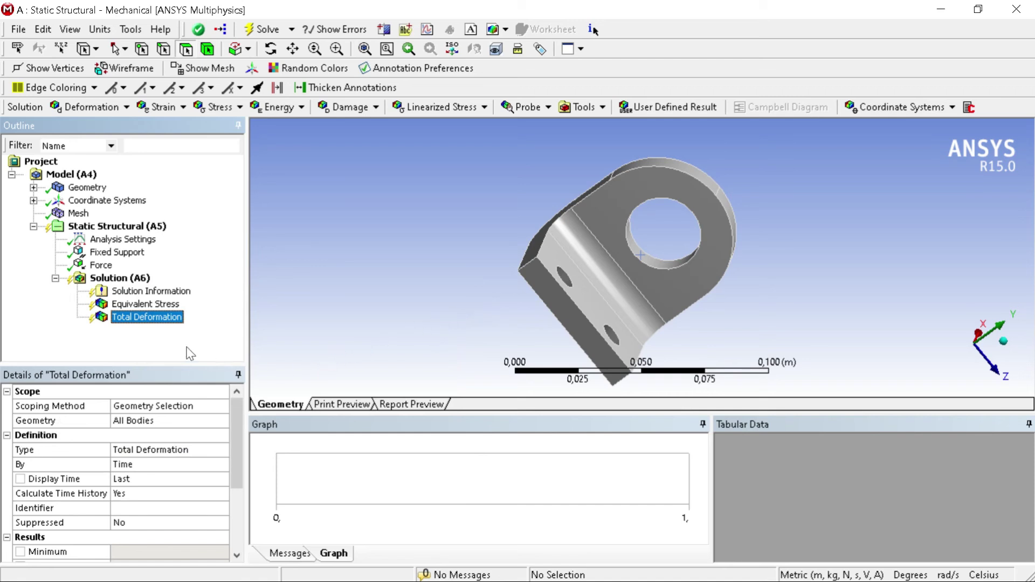
Add a structural stress Error result to the Solution
right_click(135, 280)
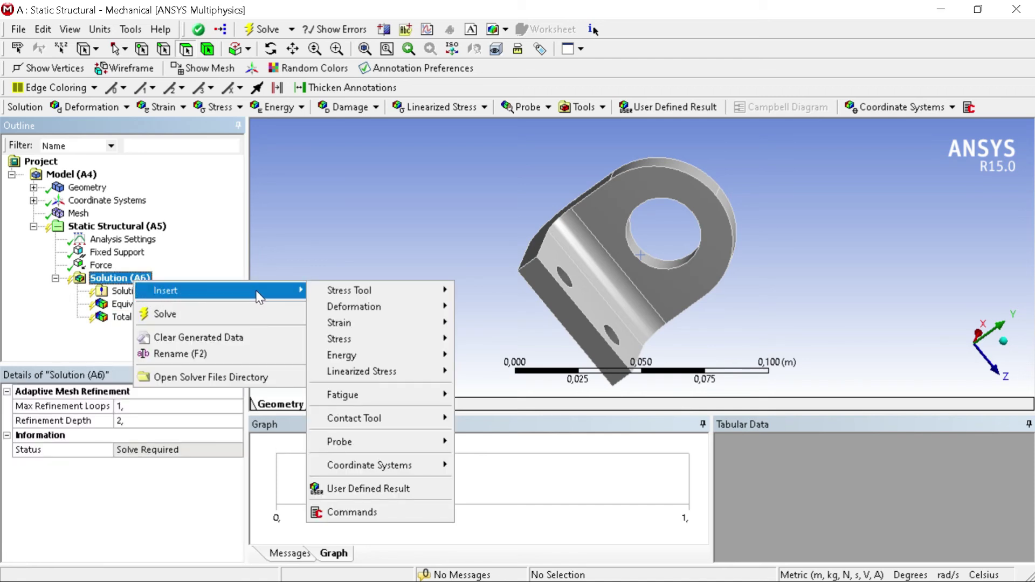
mouse_move(352, 290)
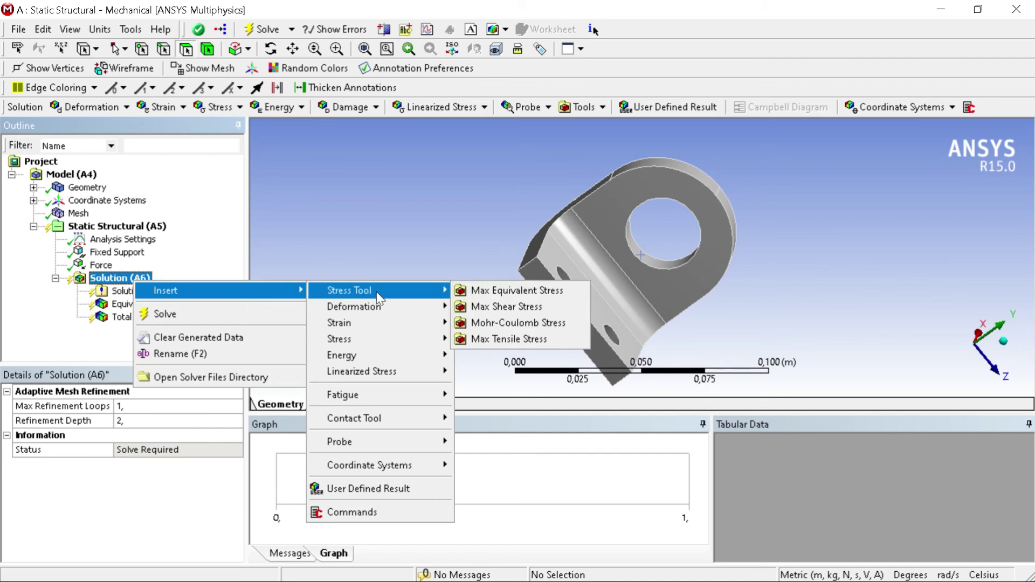
mouse_move(406, 341)
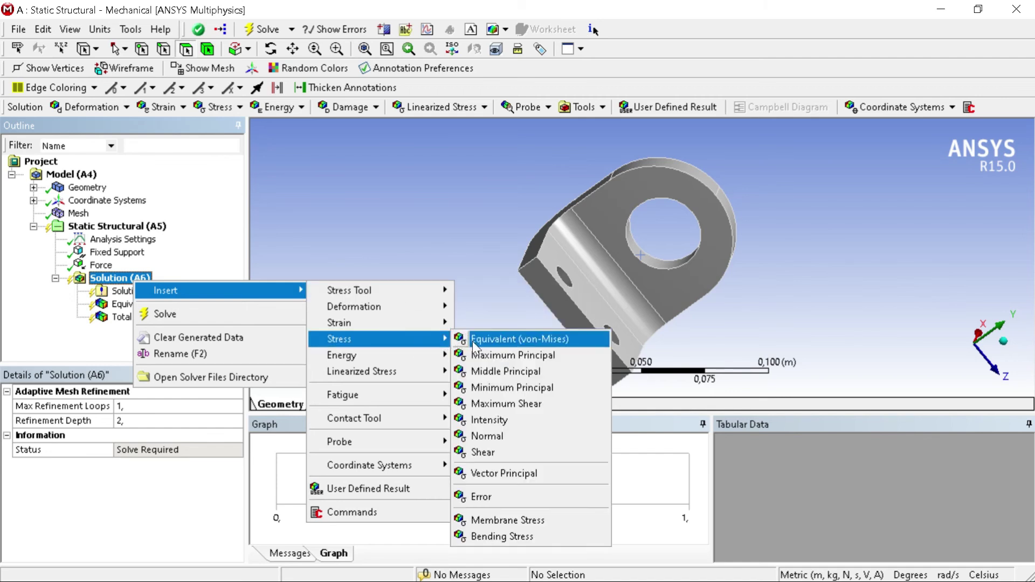
left_click(496, 496)
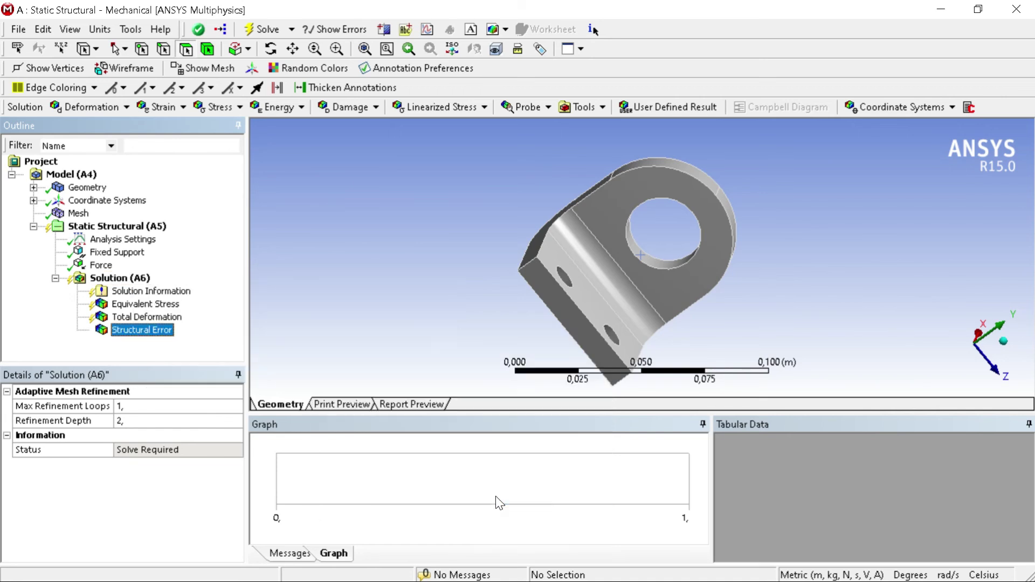
Solve the static structural analysis for the inserted results
left_click(145, 304)
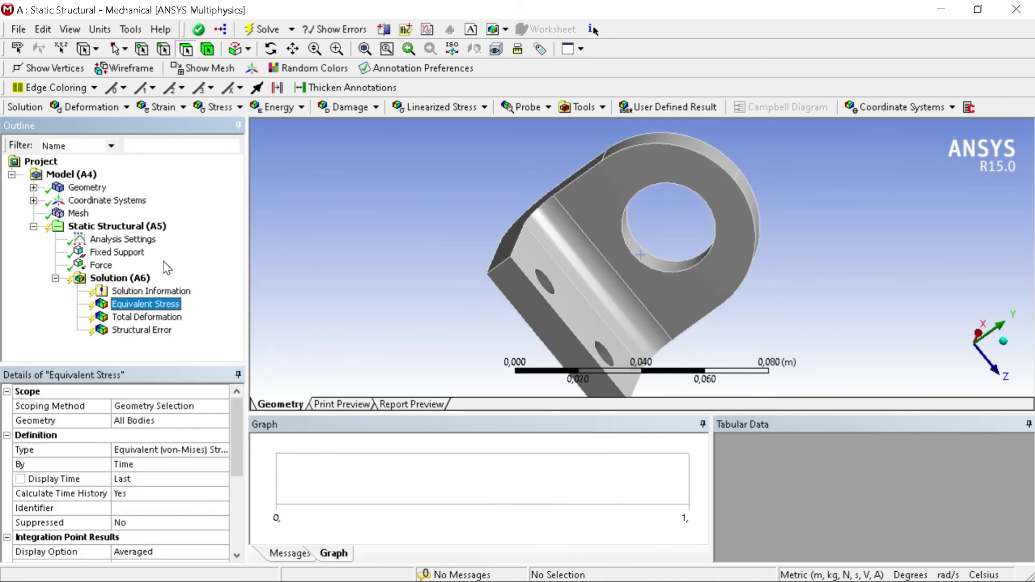
right_click(135, 276)
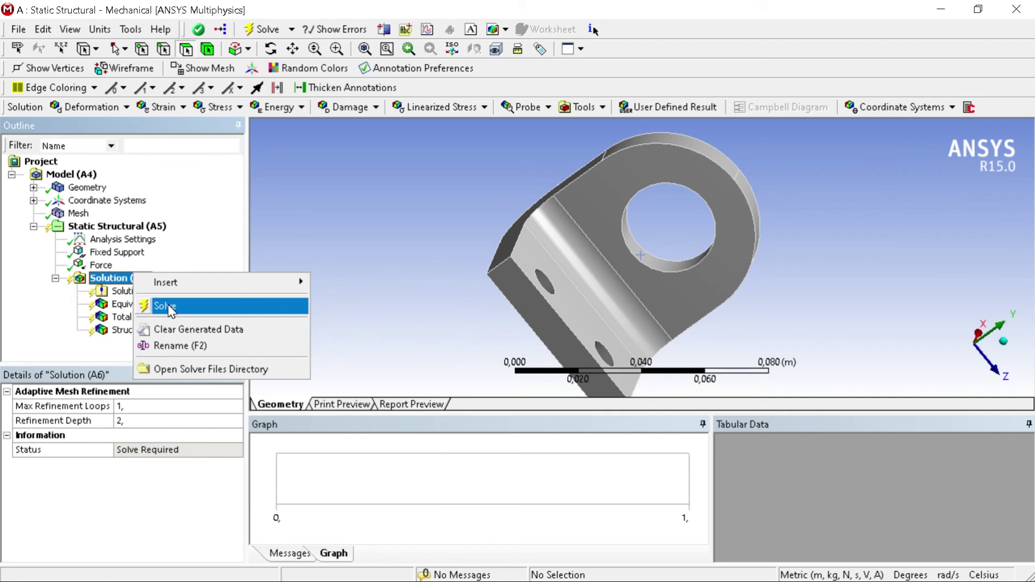
left_click(168, 306)
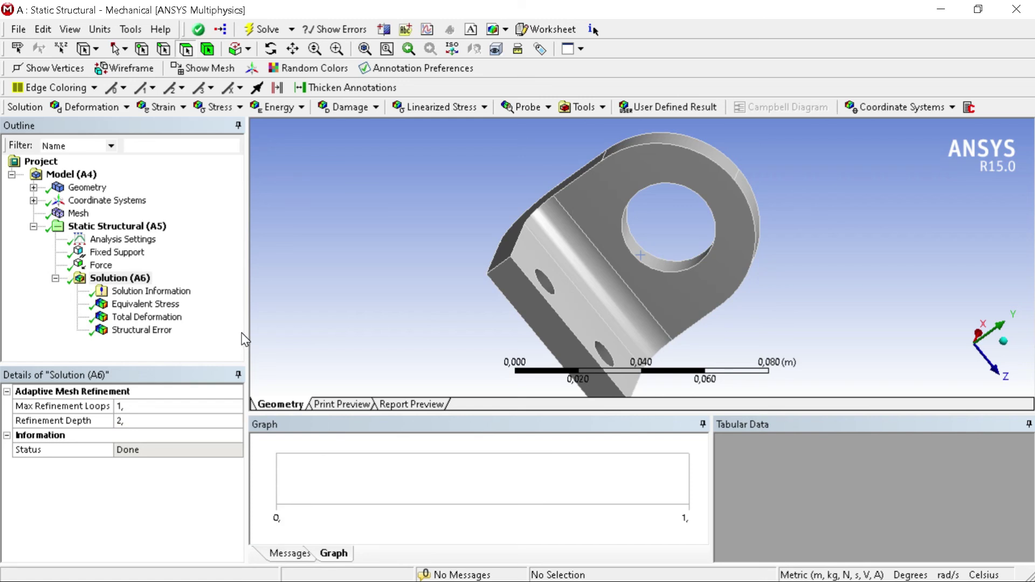
Display the Equivalent Stress result and play its animation to examine the stress distribution on the bracket from several sides
left_click(141, 305)
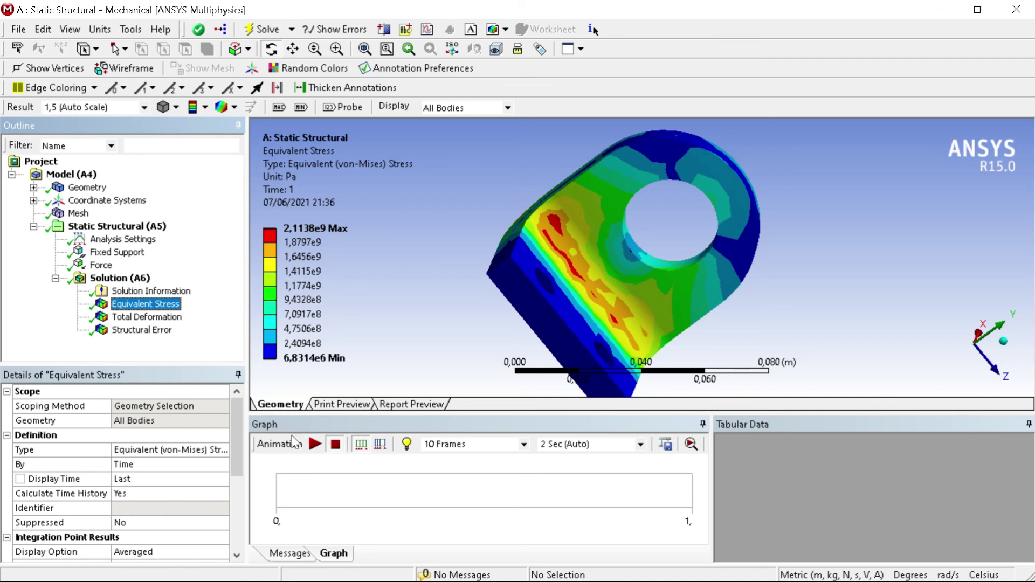
left_click(315, 444)
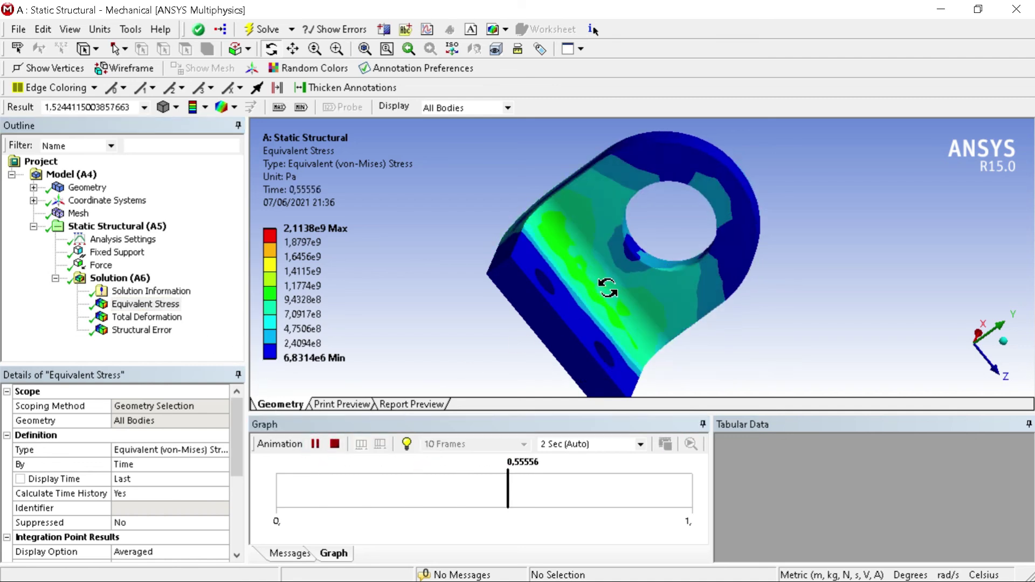
left_click_drag(605, 285, 705, 269)
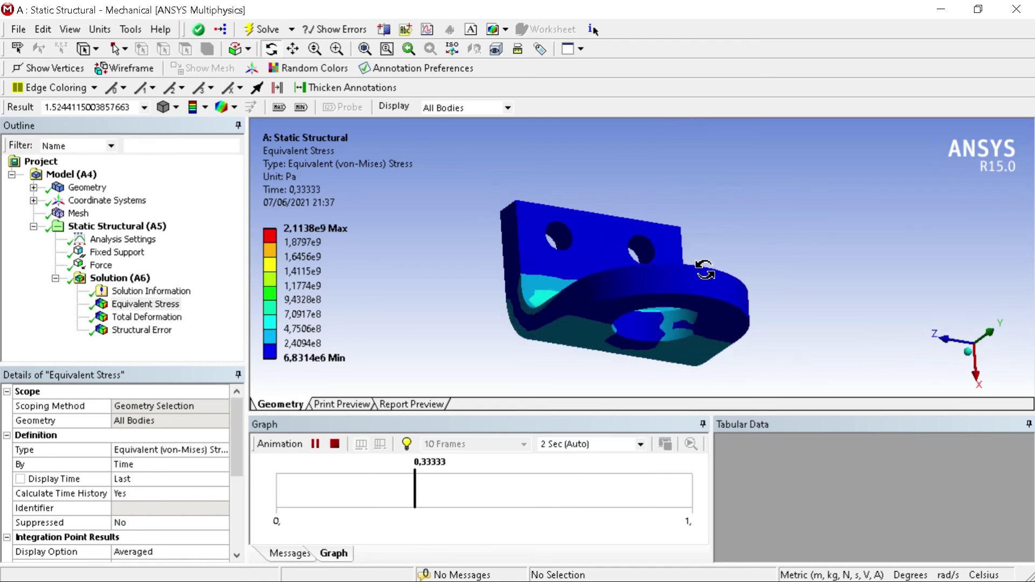
Animate the Total Deformation and Structural Error results in turn to examine how each is distributed over the bracket
left_click(169, 318)
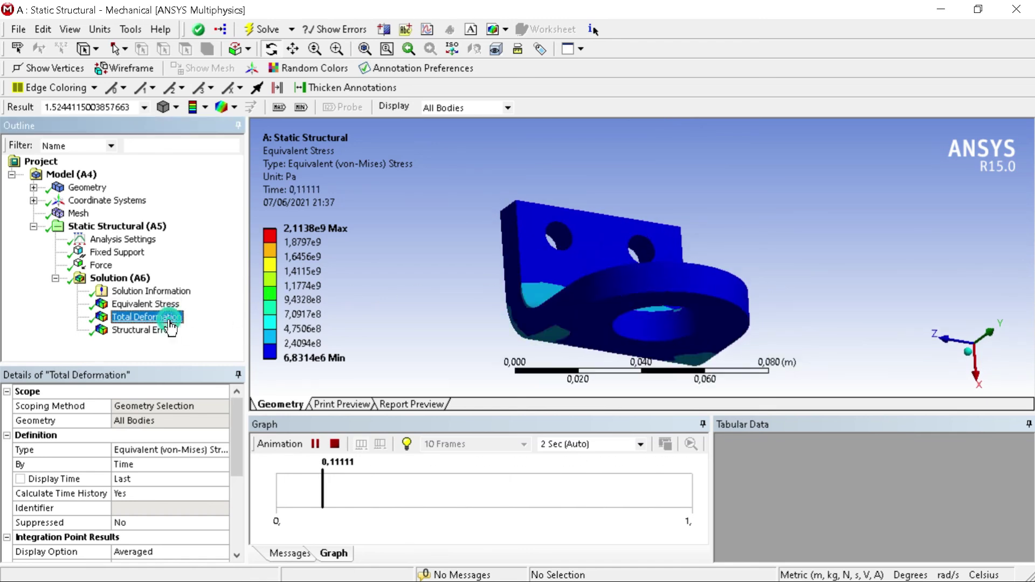
left_click(315, 444)
mouse_move(604, 346)
left_mouse_down()
mouse_move(658, 335)
mouse_move(686, 272)
mouse_move(772, 296)
mouse_move(665, 360)
mouse_move(652, 296)
left_mouse_up()
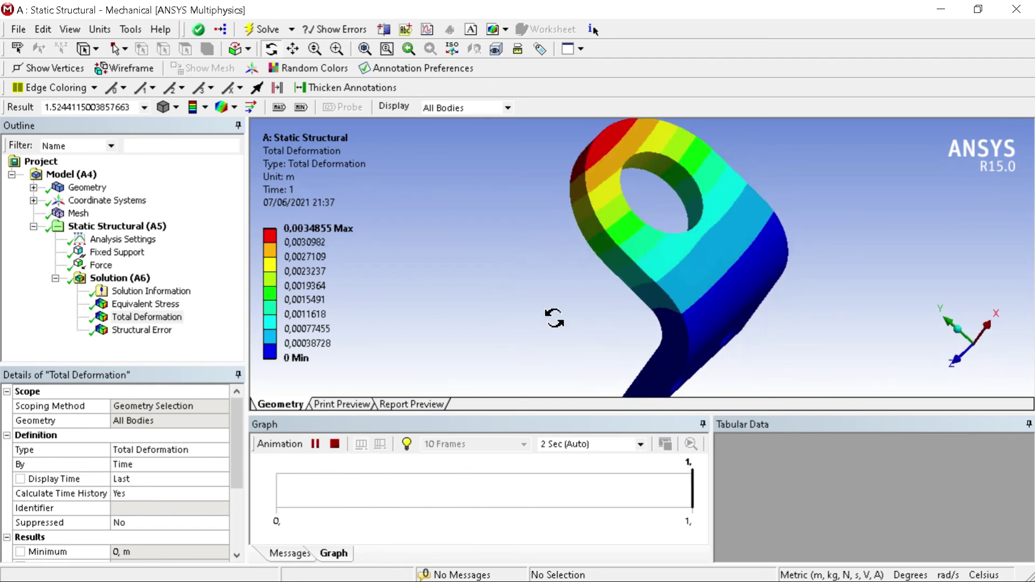
left_click(160, 333)
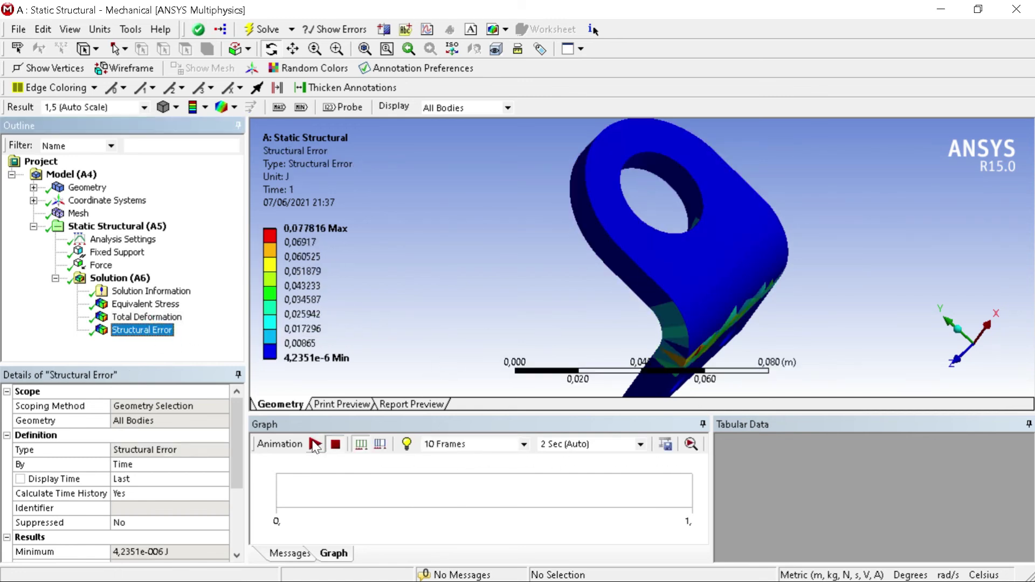
left_click(315, 443)
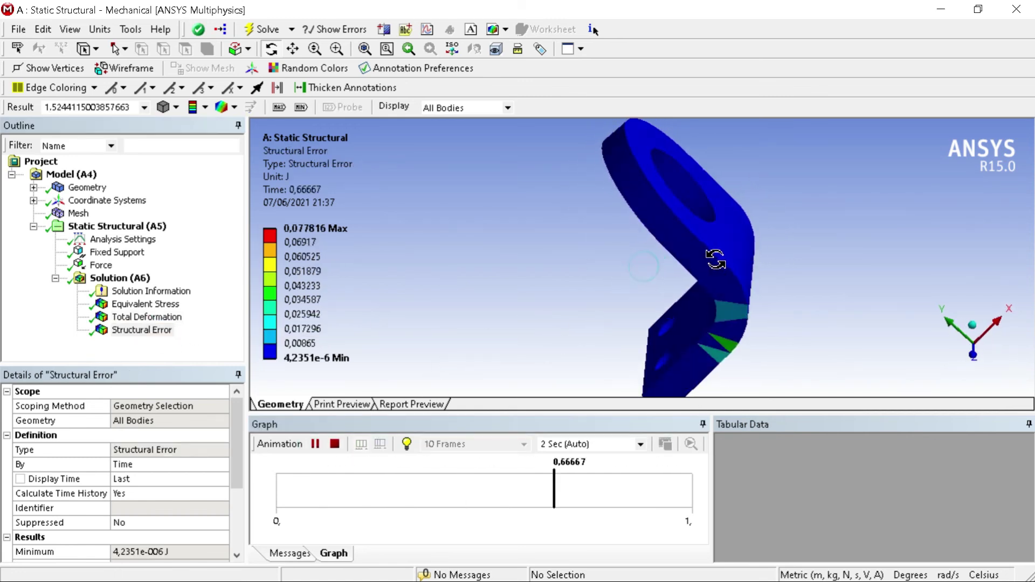